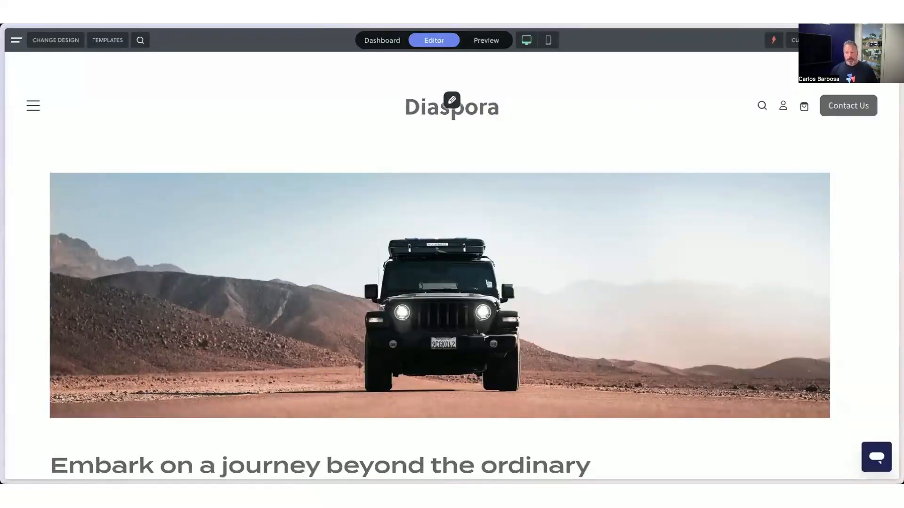
Step: Create a new website named Garden Gurus
left_click(811, 40)
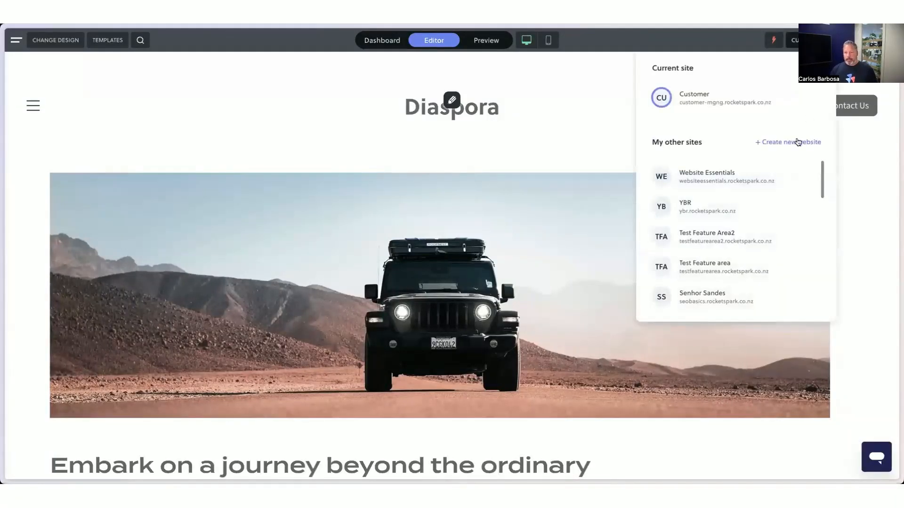
left_click(788, 145)
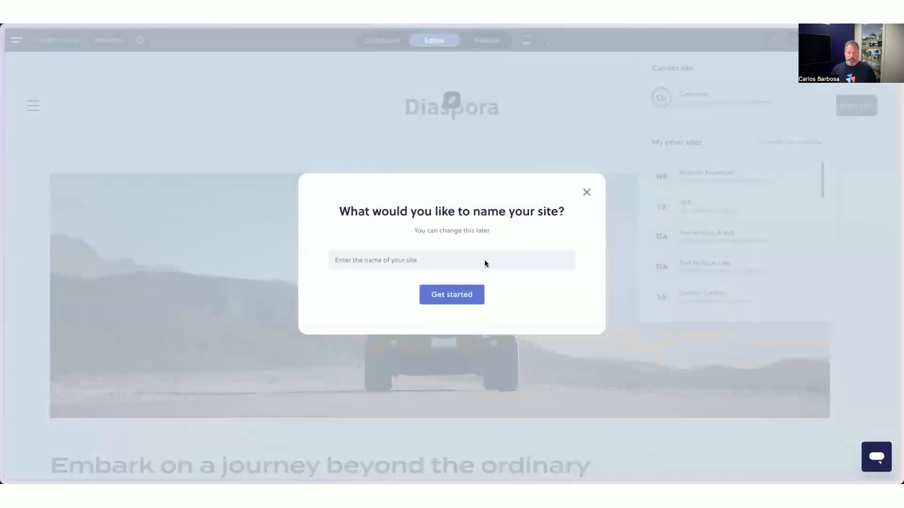
left_click(454, 259)
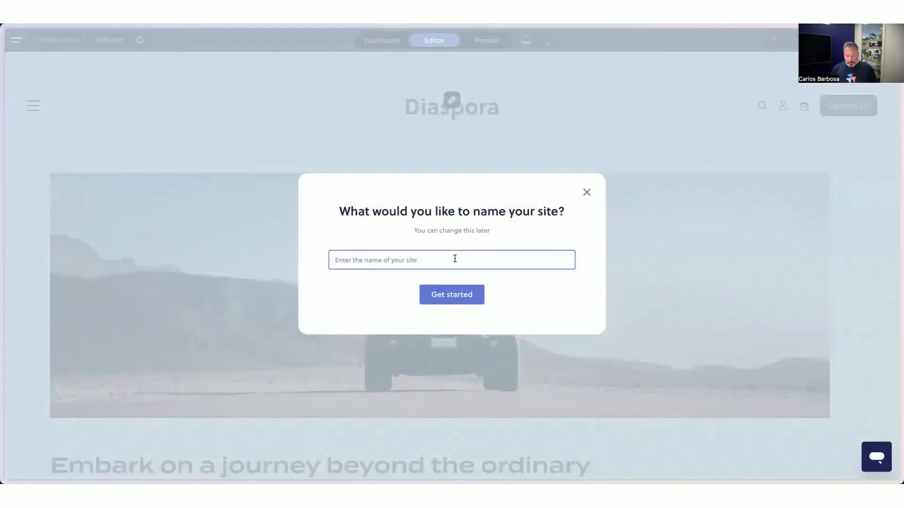
type("Garden Gurus")
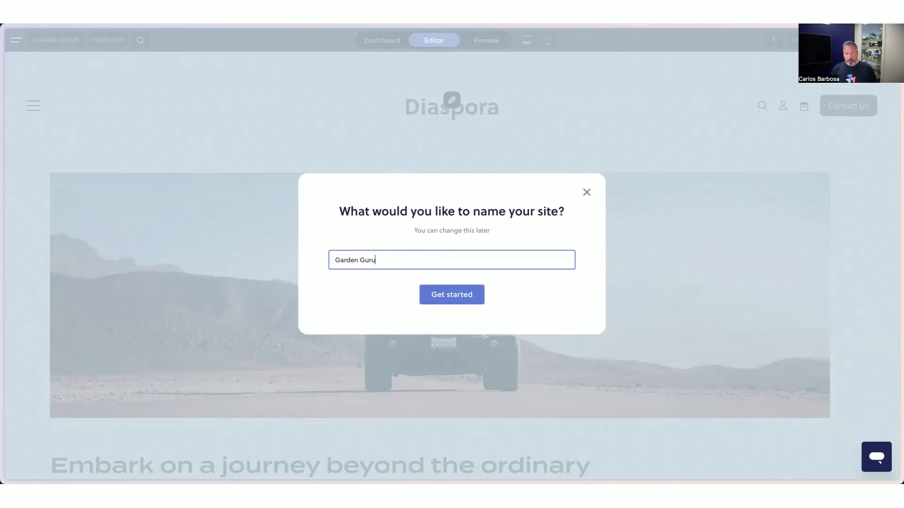
left_click(457, 295)
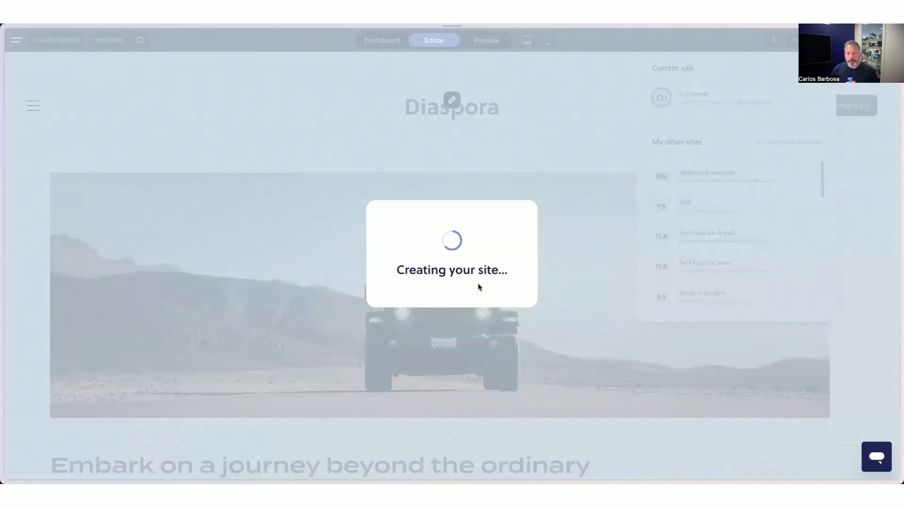
Step: Browse the popular design templates and start the site with the Little Pals design, which supports Flint auto-writing
scroll(544, 226, "down", 3)
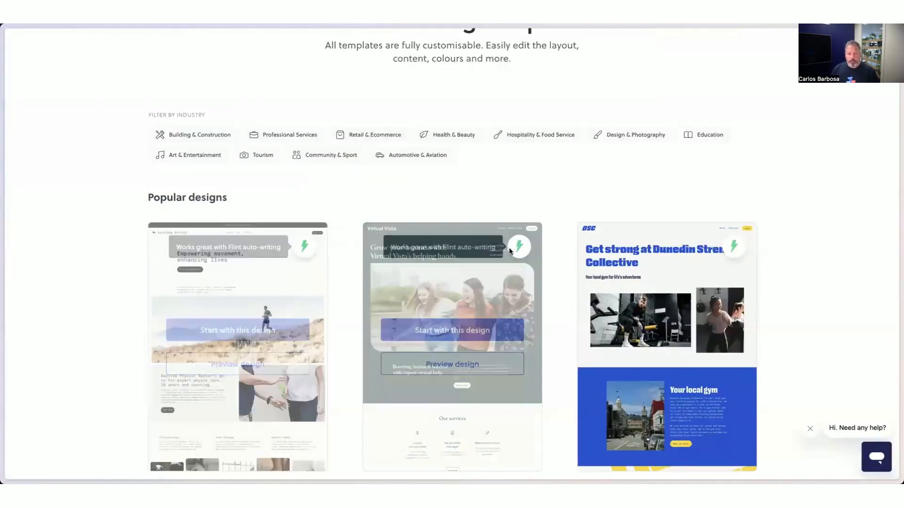
scroll(789, 249, "down", 5)
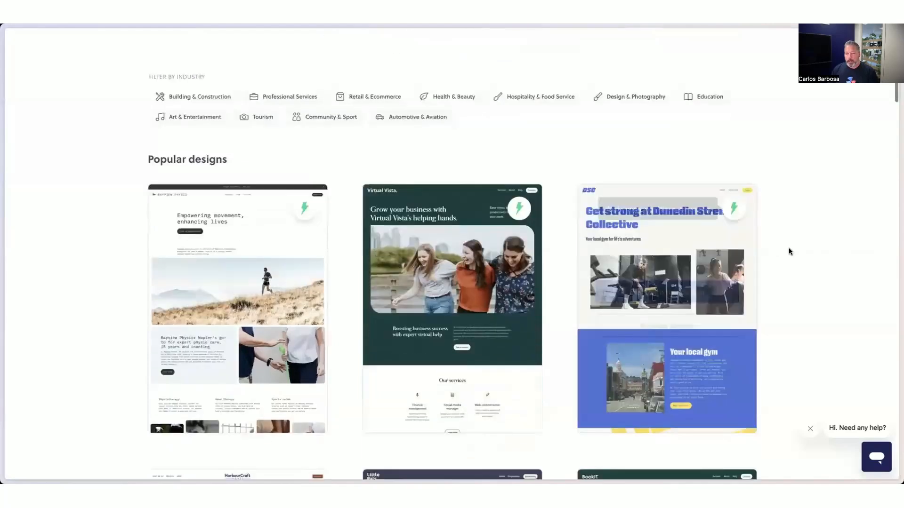
scroll(797, 253, "down", 3)
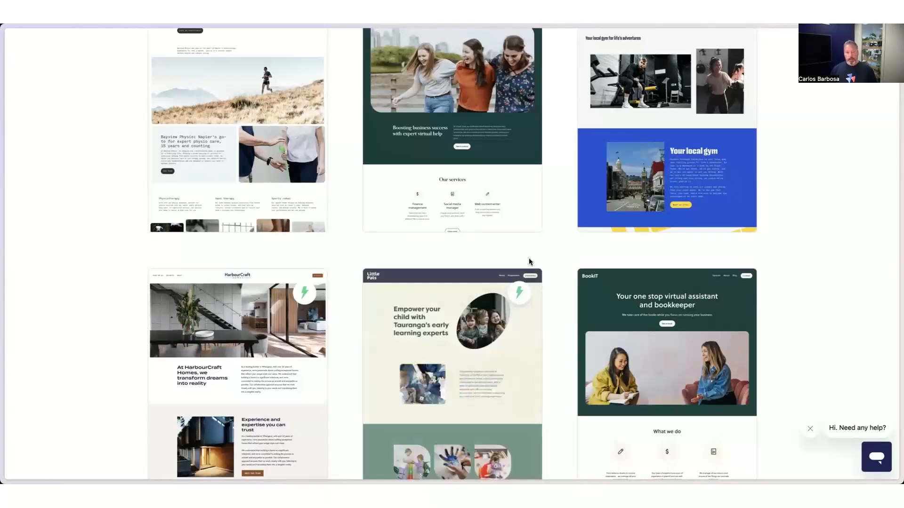
mouse_move(696, 307)
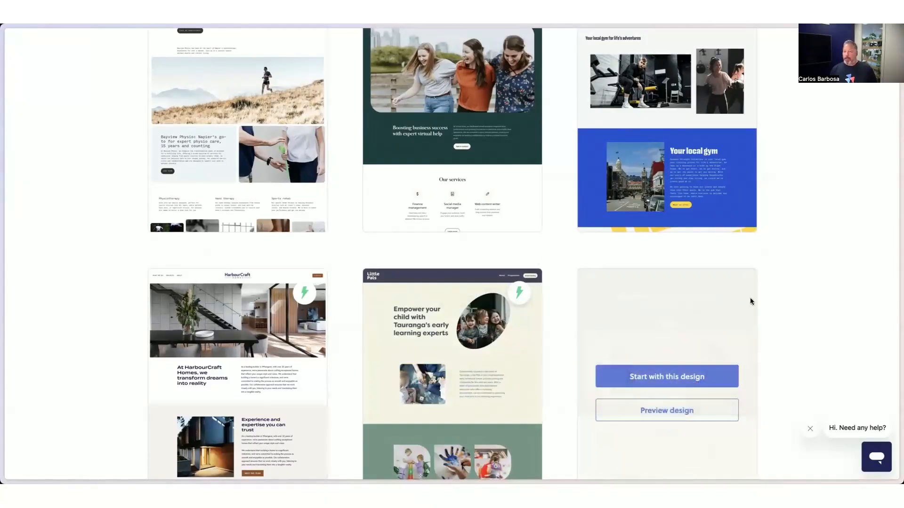
scroll(776, 300, "down", 1)
scroll(776, 300, "down", 6)
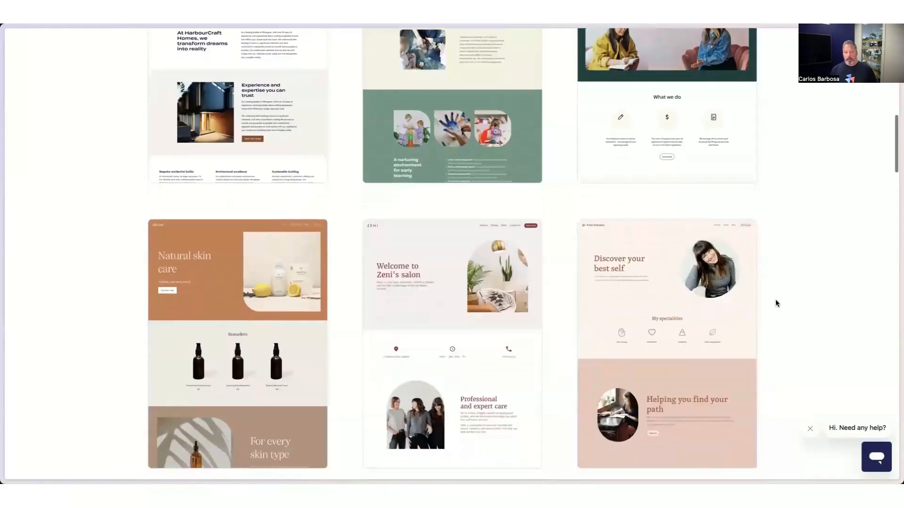
scroll(777, 303, "up", 10)
scroll(775, 299, "down", 5)
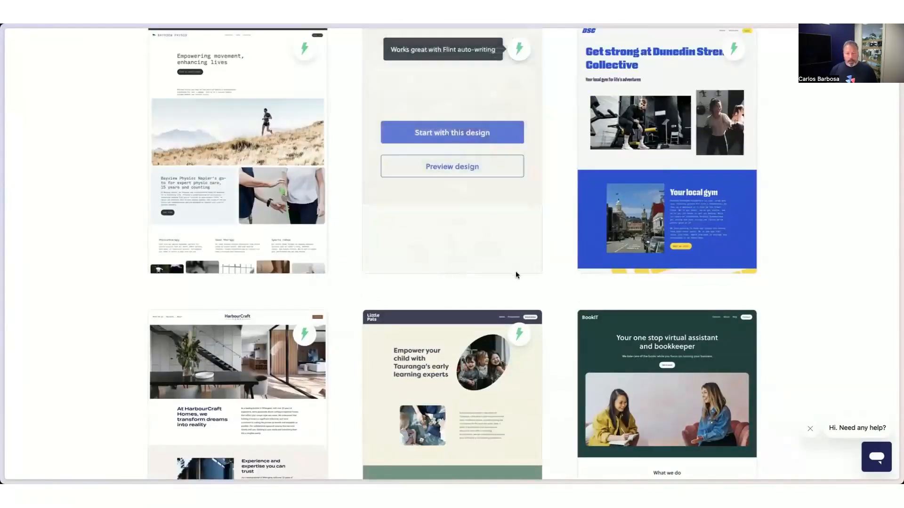
scroll(504, 276, "down", 1)
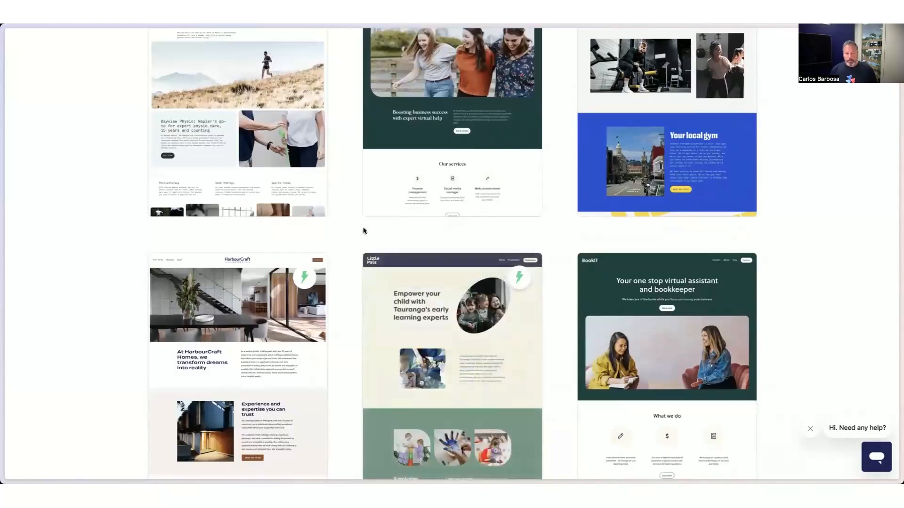
scroll(339, 234, "down", 1)
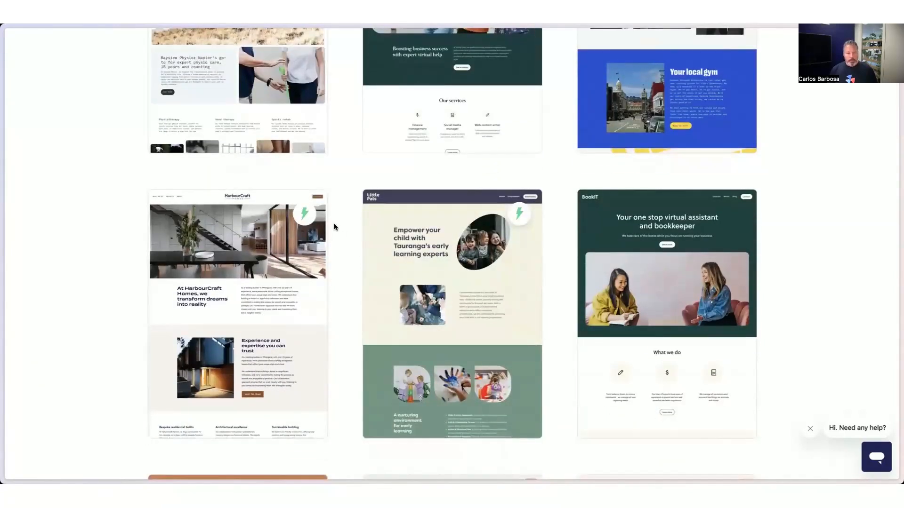
mouse_move(514, 216)
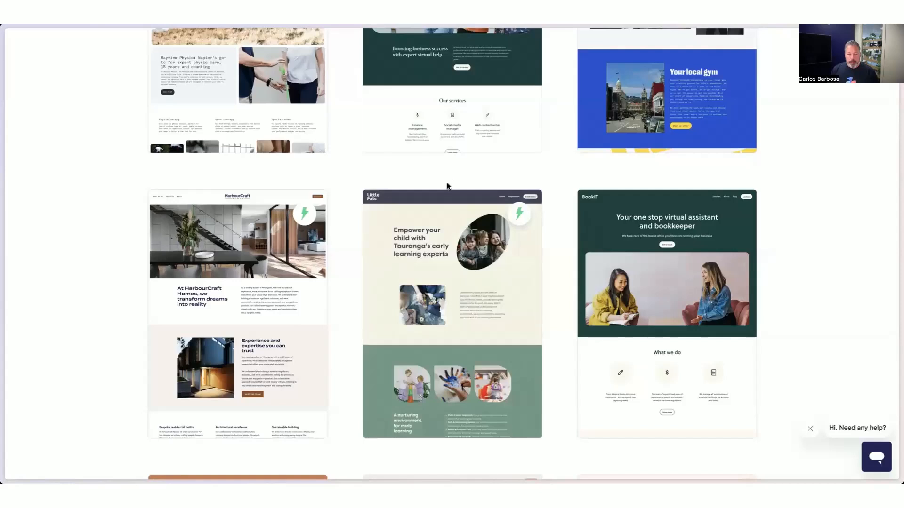
mouse_move(453, 317)
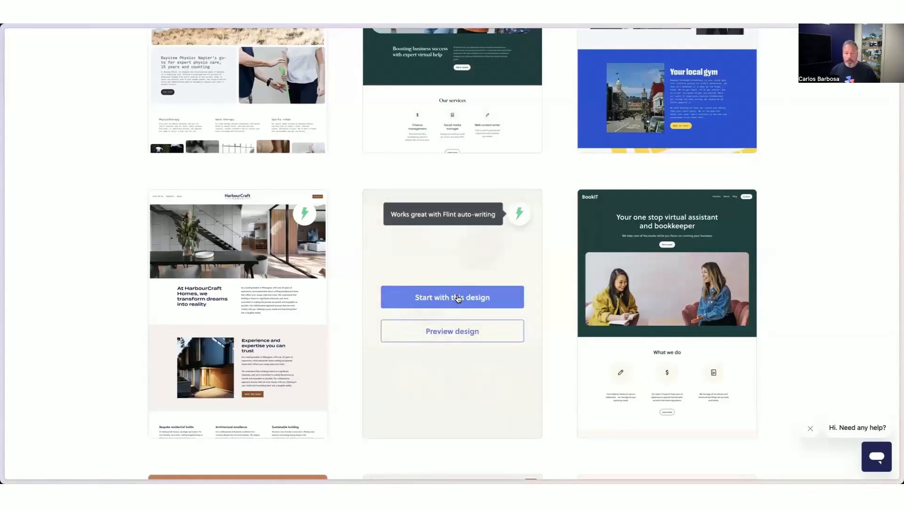
left_click(458, 298)
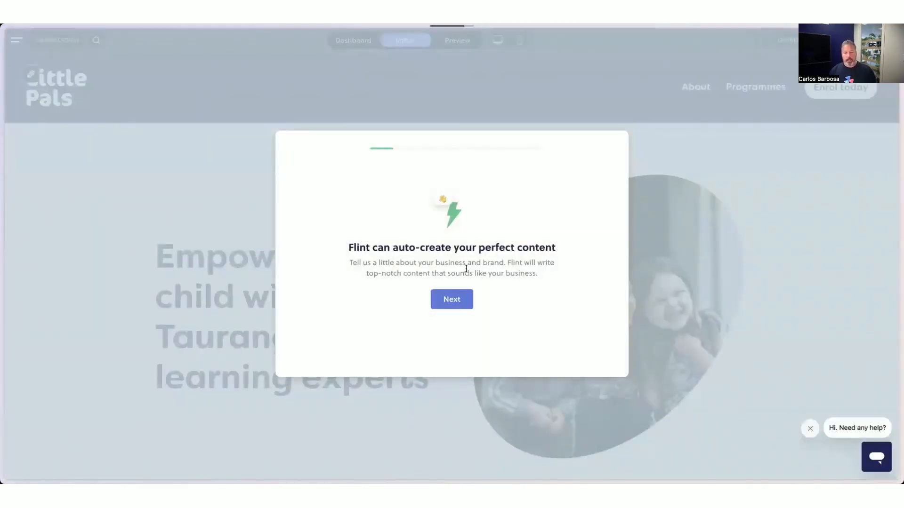
Step: Begin the Flint content setup and submit Garden Guru as the business name
left_click(465, 303)
left_click(412, 262)
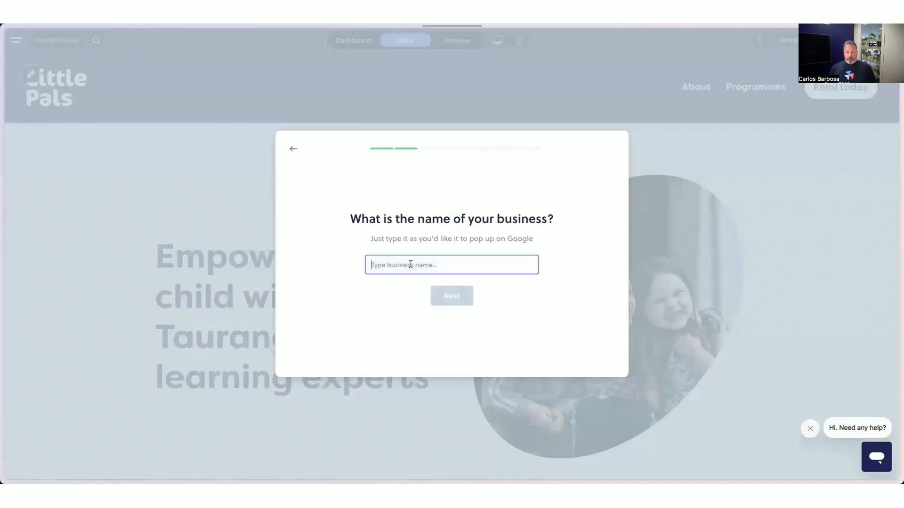
type("Garden")
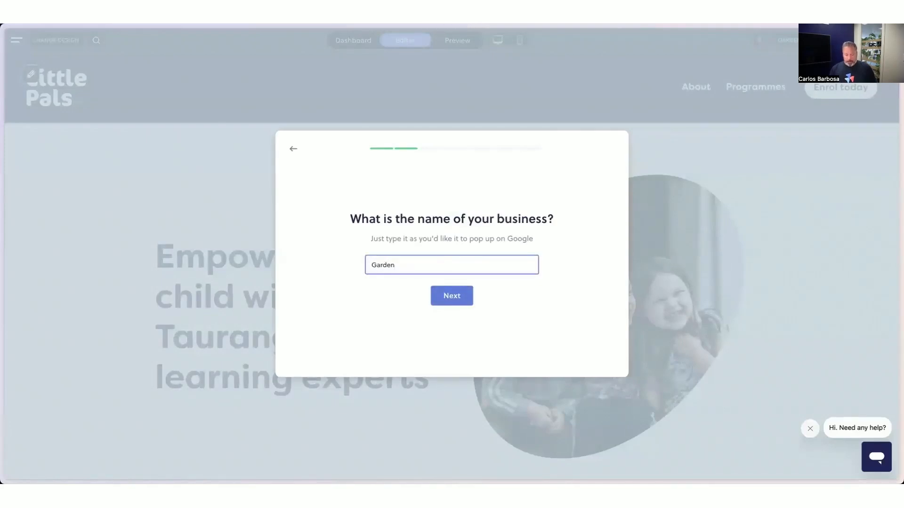
type(" Guru")
left_click(451, 295)
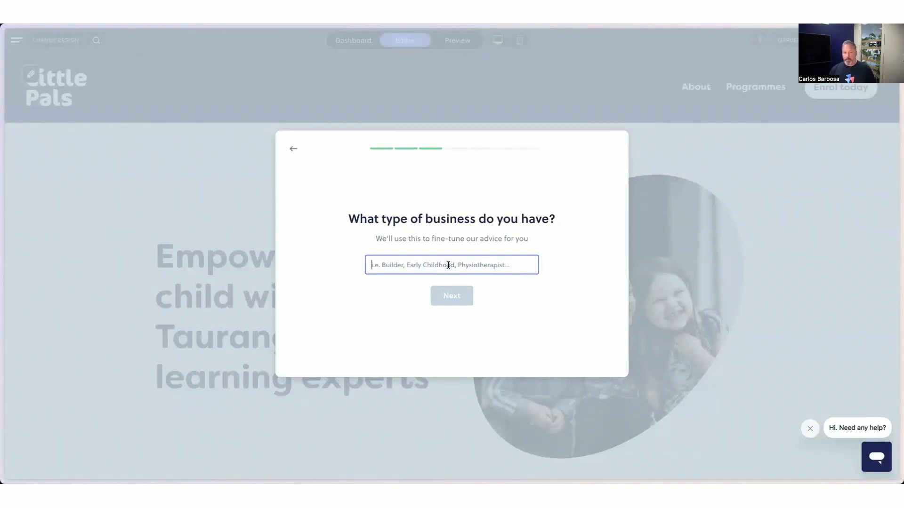
Step: Submit Landscape Designers and Builders as the type of business
type("Lands")
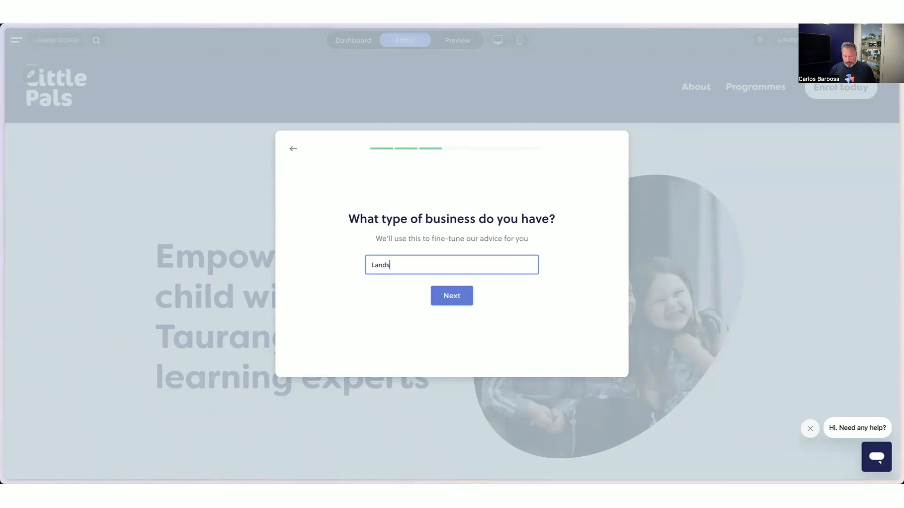
type("cape gar")
key("BackSpace")
key("BackSpace")
key("BackSpace")
type("Designers and ")
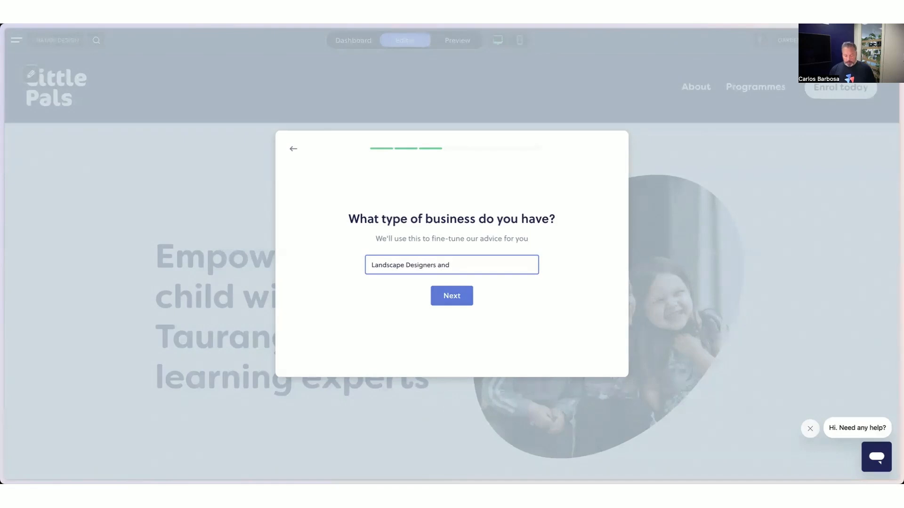
type("Builders")
left_click(460, 298)
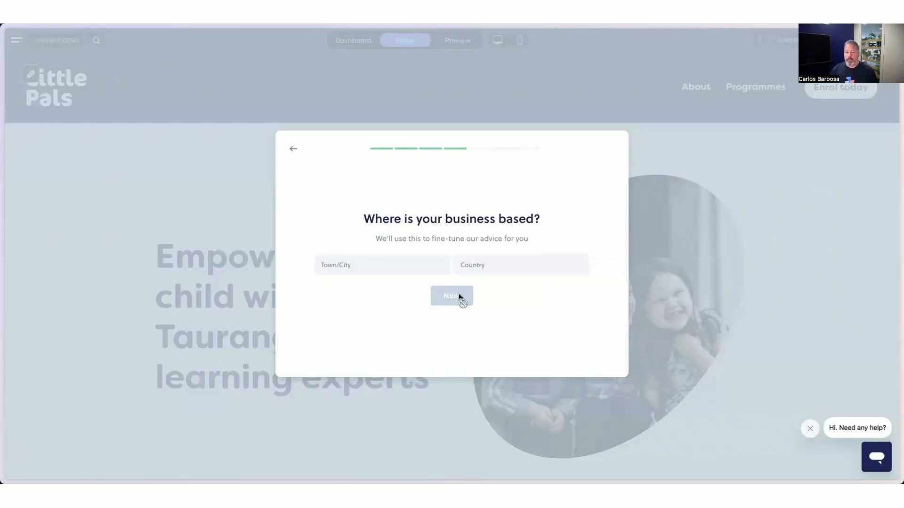
Step: Set the business location to Cambridge, New Zealand, with the country name capitalised, and continue
left_click(404, 260)
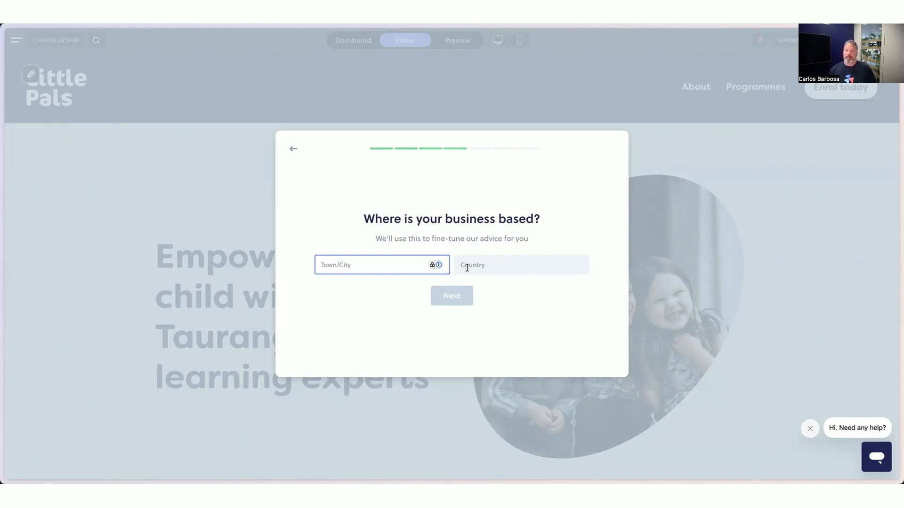
type("Cambridge")
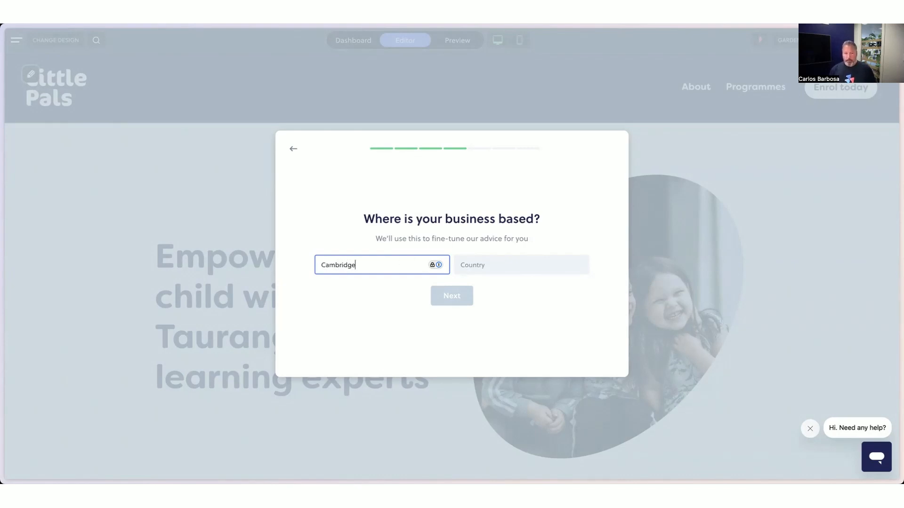
key("Tab")
type("new Zealand")
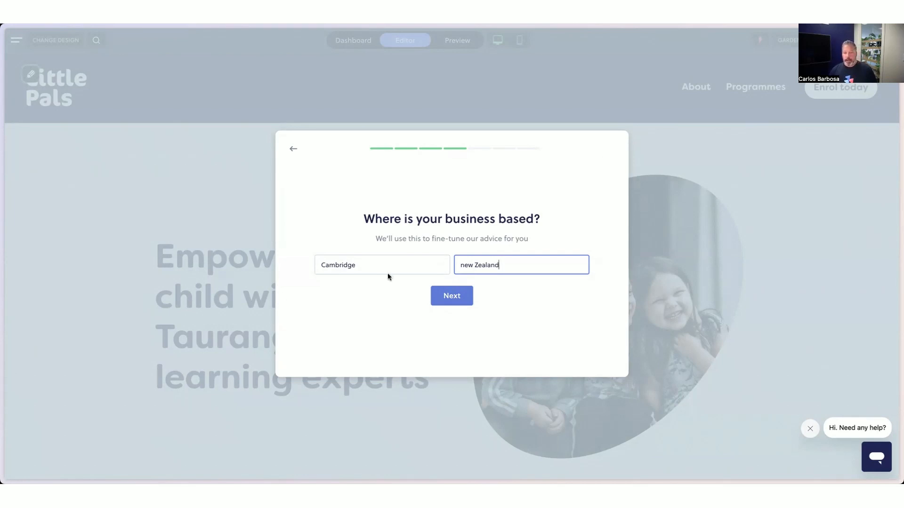
left_click(465, 265)
key("BackSpace")
type("N")
key("Delete")
type("N")
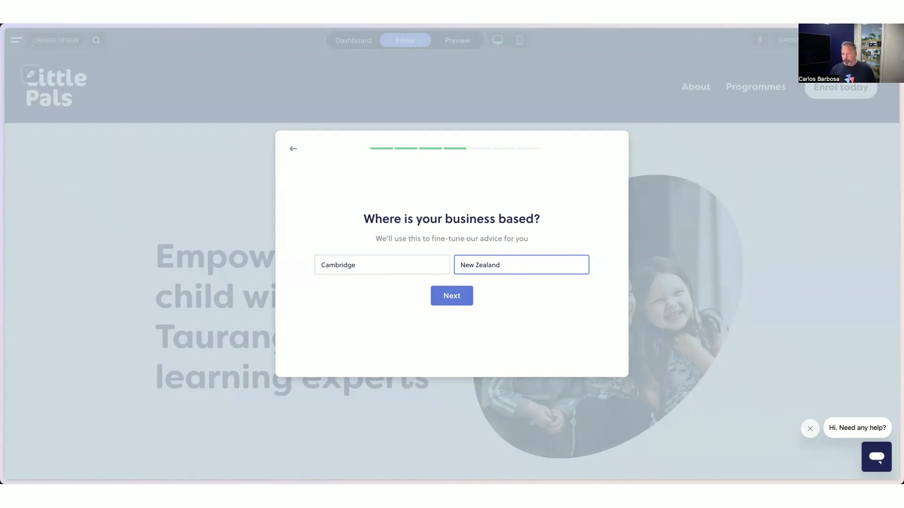
left_click(458, 296)
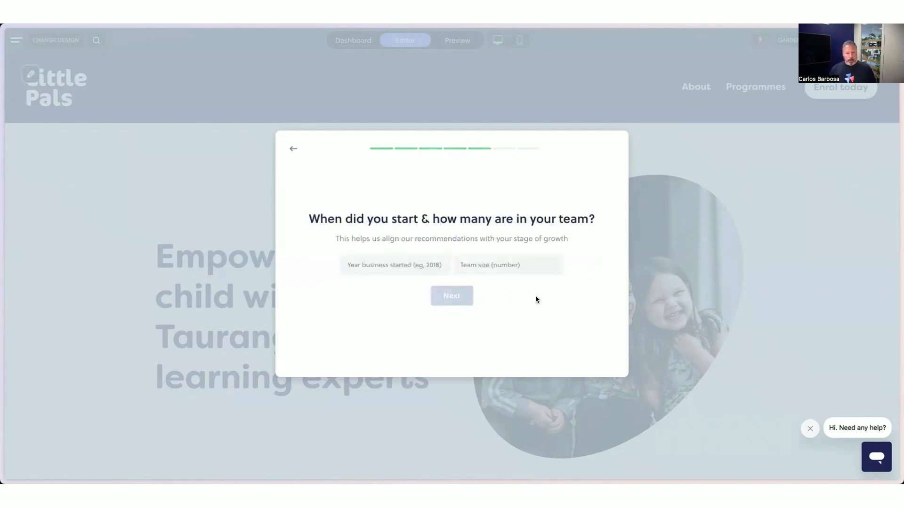
Step: Enter 2010 as the year the business started and 10 as the team size, and continue
left_click(385, 264)
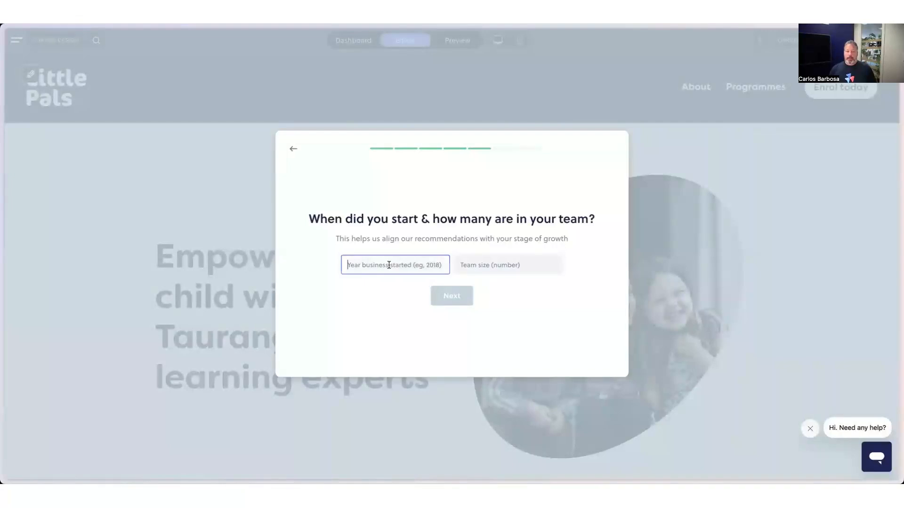
type("2010")
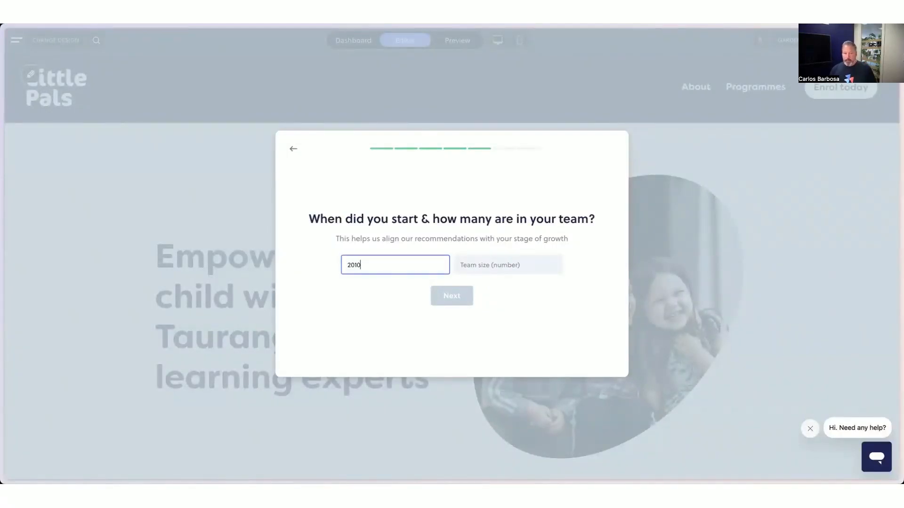
left_click(508, 263)
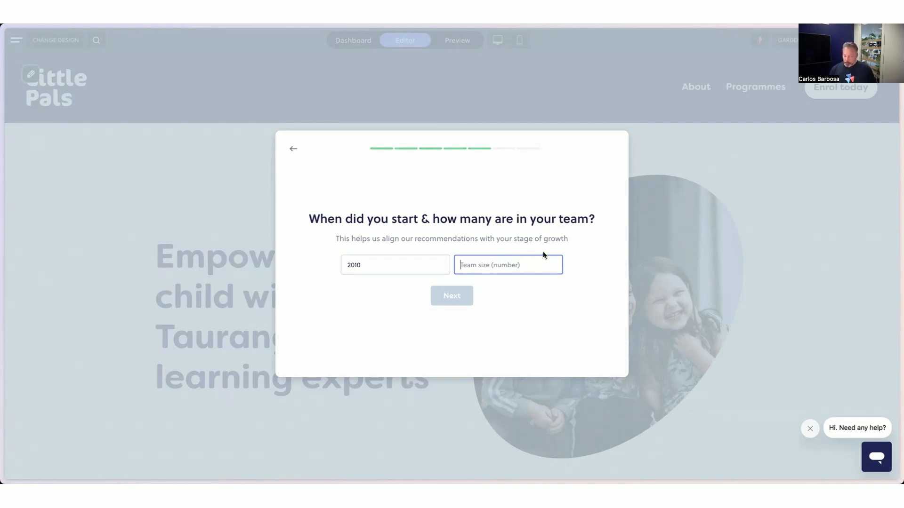
type("10")
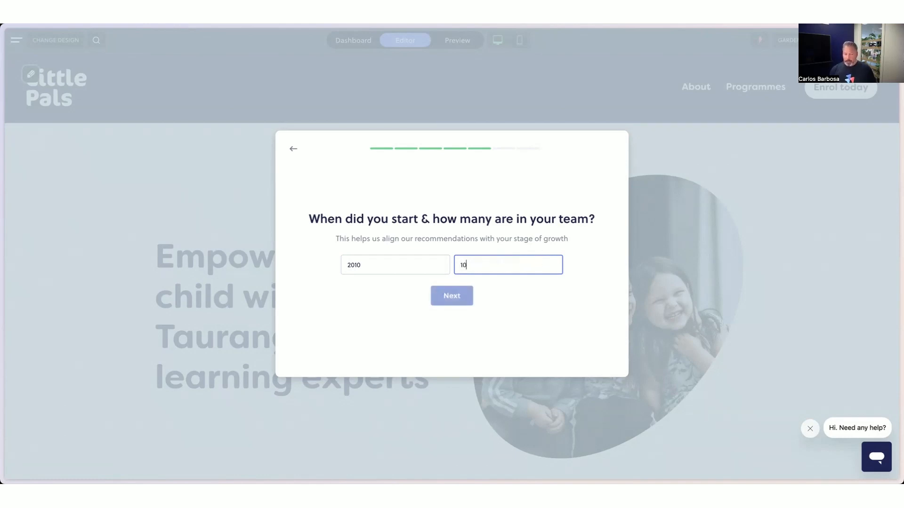
left_click(455, 298)
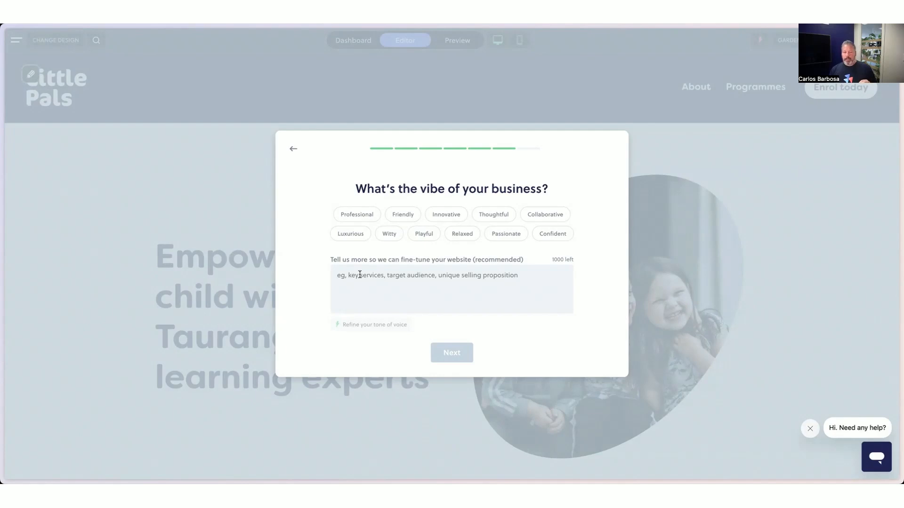
Step: Choose Playful, Collaborative, Relaxed and Innovative as the vibe of the business
left_click(360, 276)
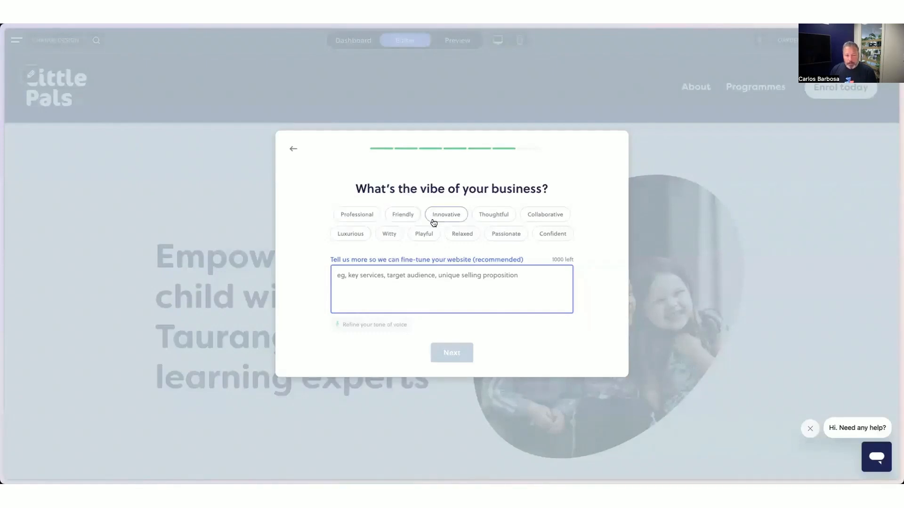
left_click(424, 233)
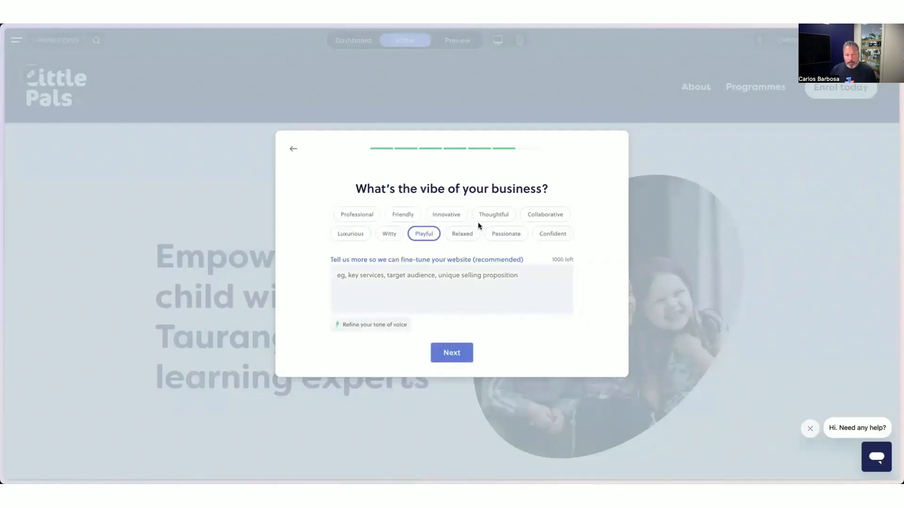
left_click(553, 219)
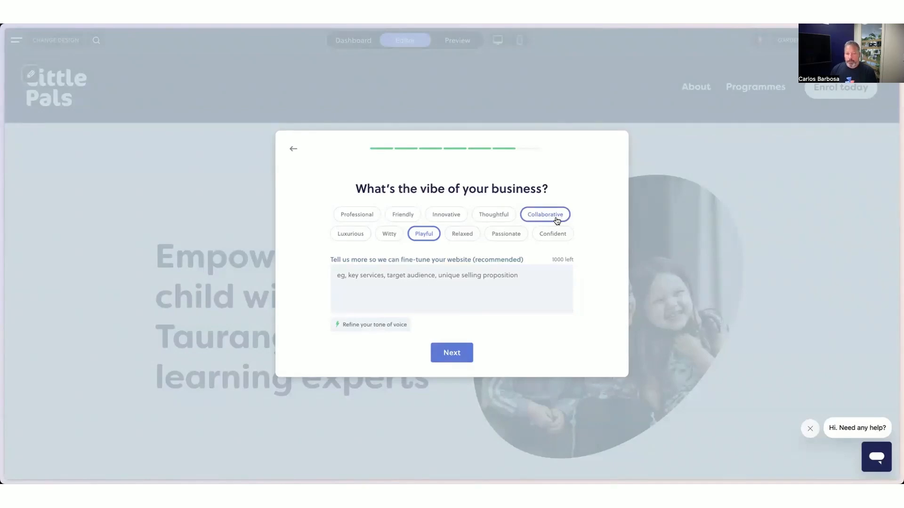
left_click(461, 238)
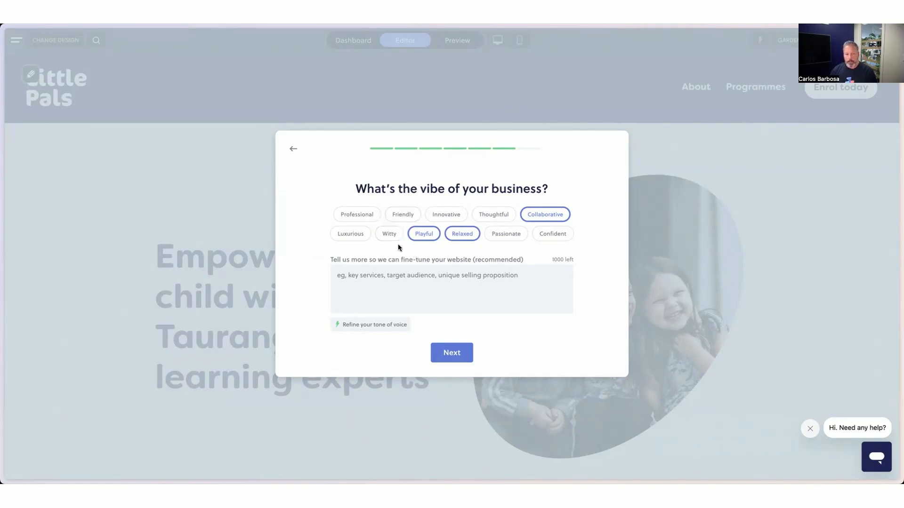
left_click(451, 217)
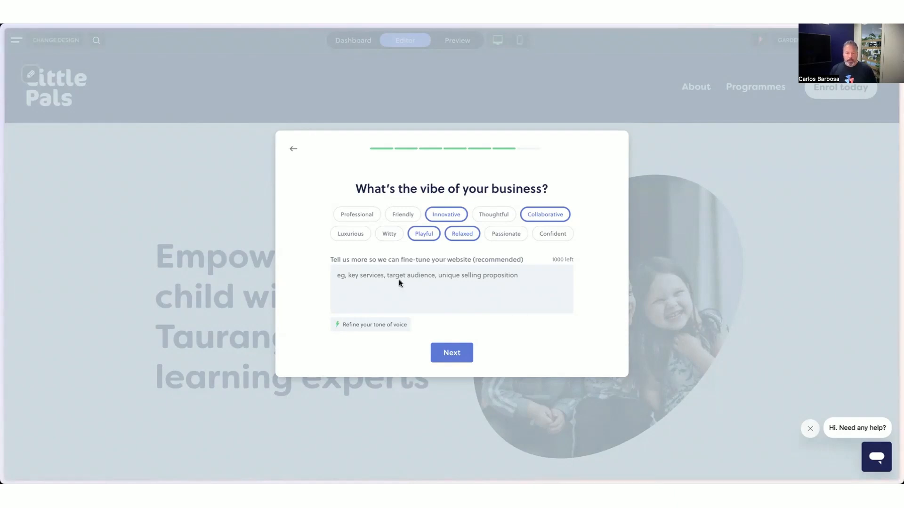
Step: Paste the prepared business description starting "From the first dig to the final flourish" into the fine-tuning details and read it through
left_click(384, 276)
key("ctrl+v")
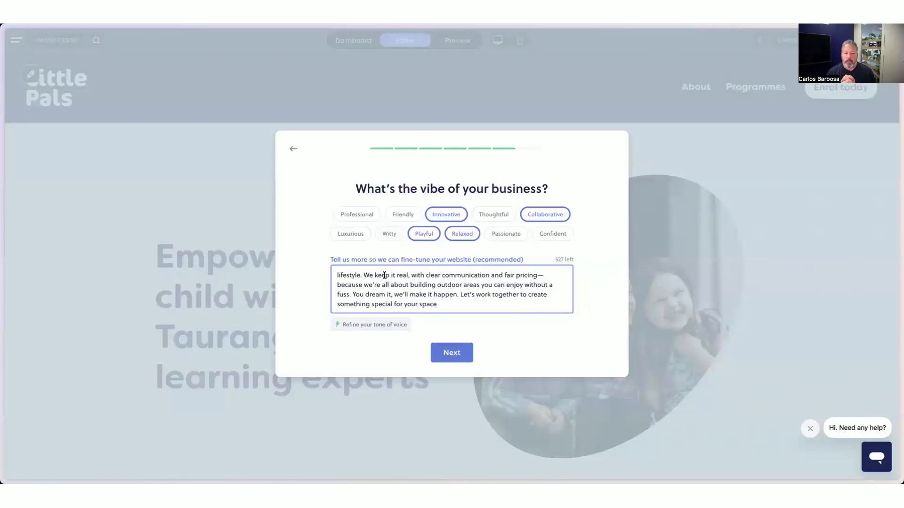
scroll(384, 278, "up", 5)
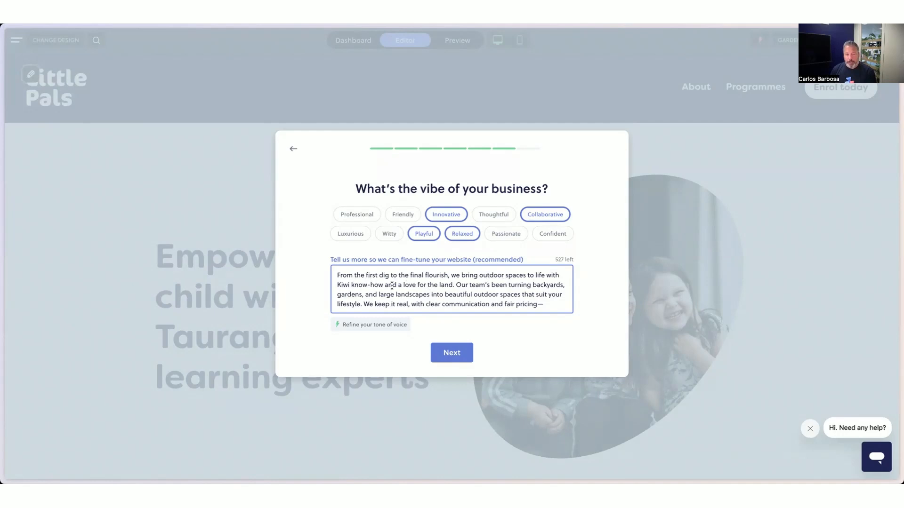
left_click_drag(337, 285, 384, 286)
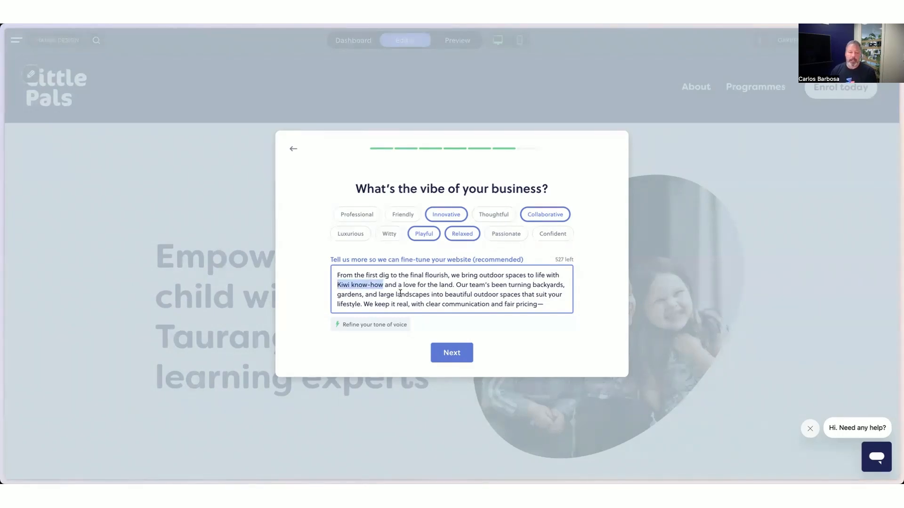
left_click(475, 286)
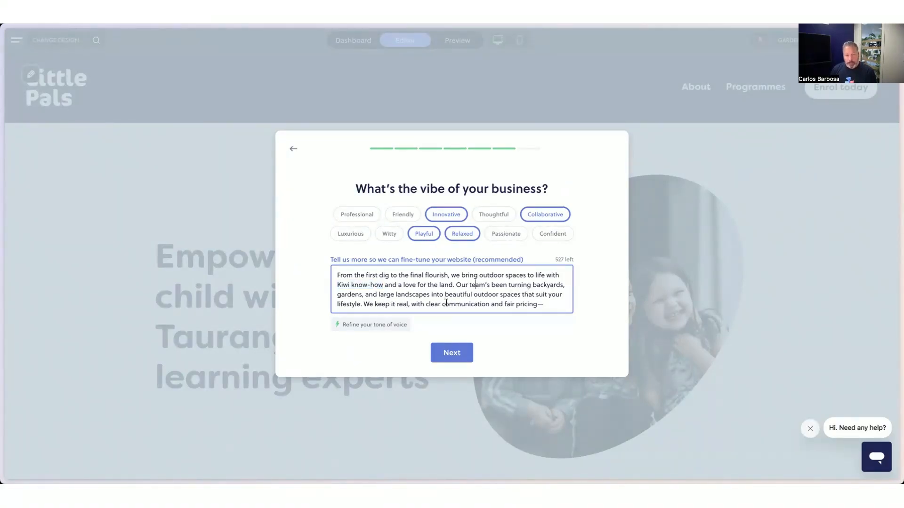
scroll(530, 289, "down", 1)
scroll(530, 289, "down", 2)
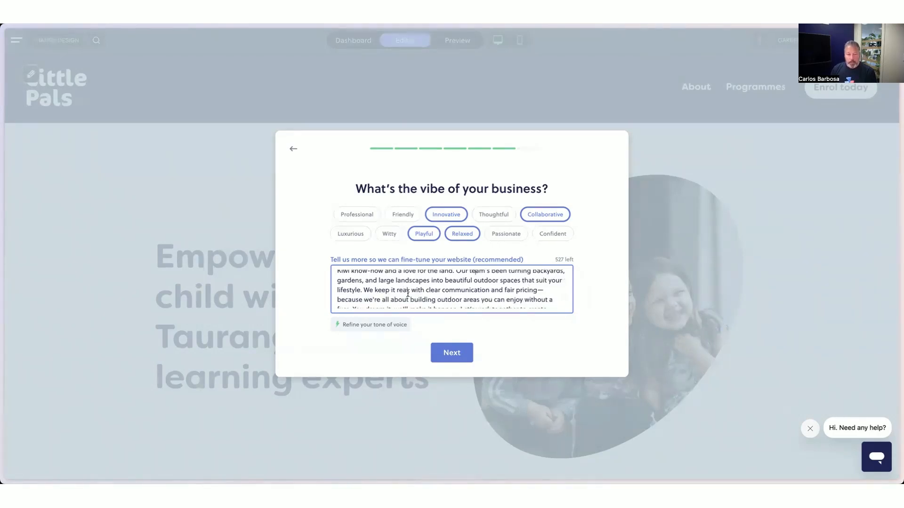
left_click_drag(409, 290, 374, 290)
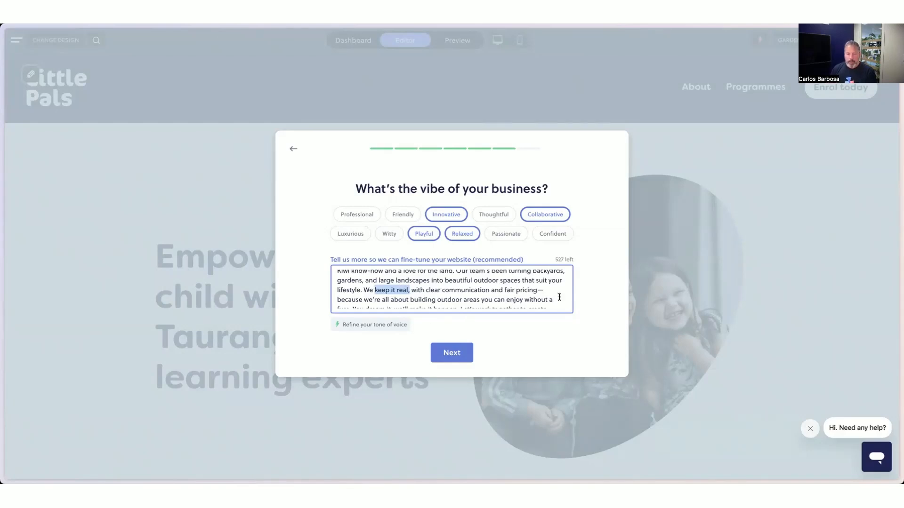
scroll(550, 295, "down", 2)
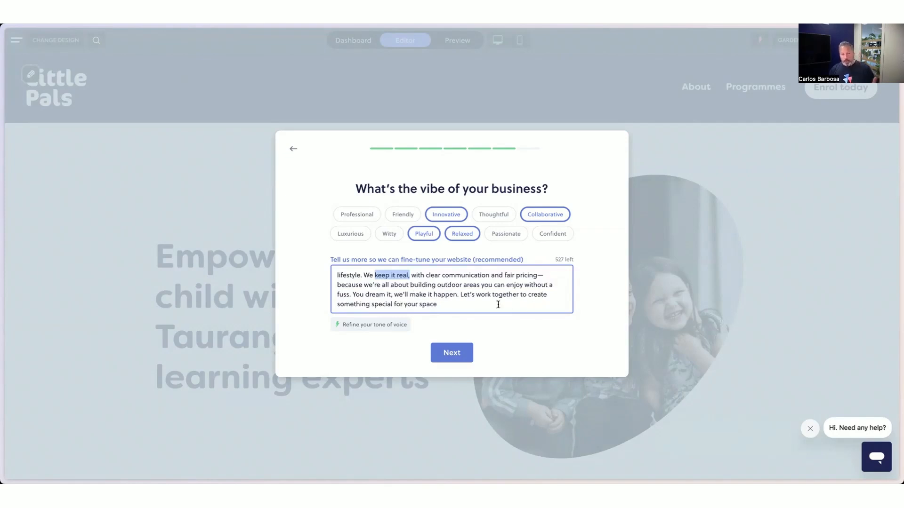
Step: Add a new line to the end of the description: "We are relaxed and it feels like you're having a conversation with a friend at a BBQ."
left_click(451, 303)
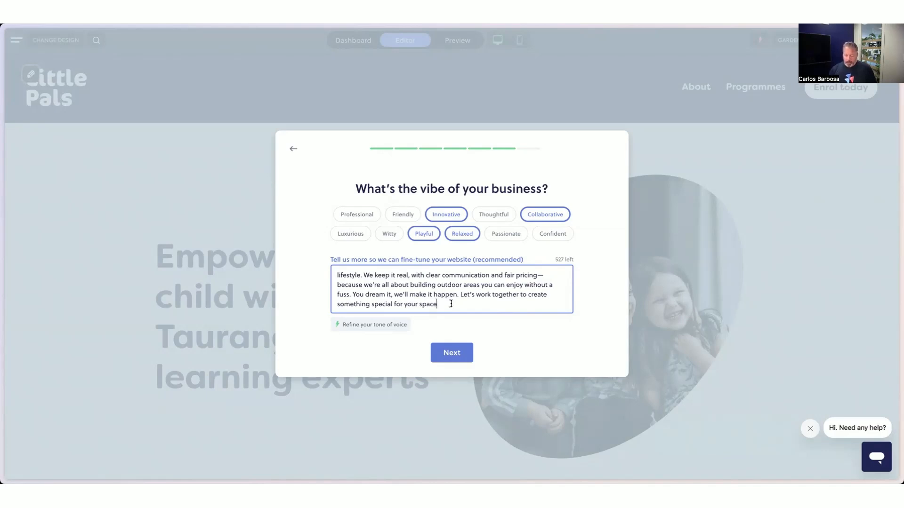
key("Return")
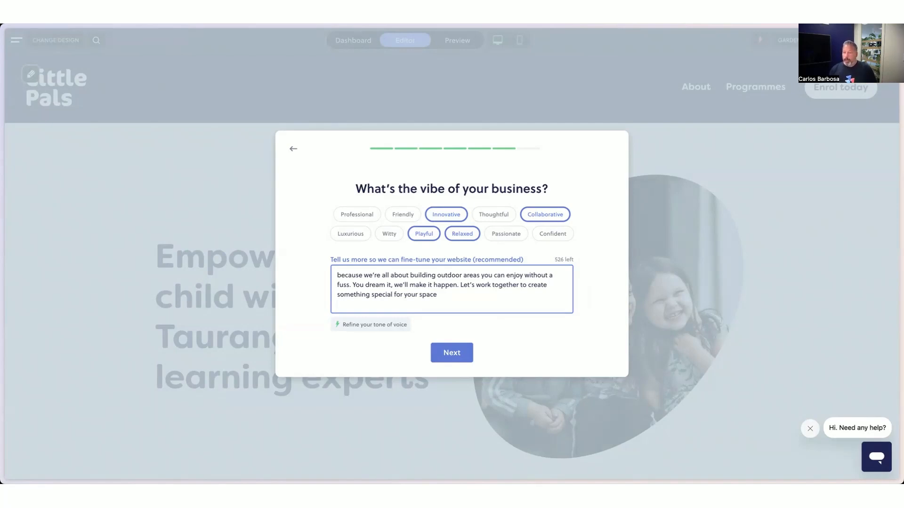
type("We are relaxed and it feels like you're ha")
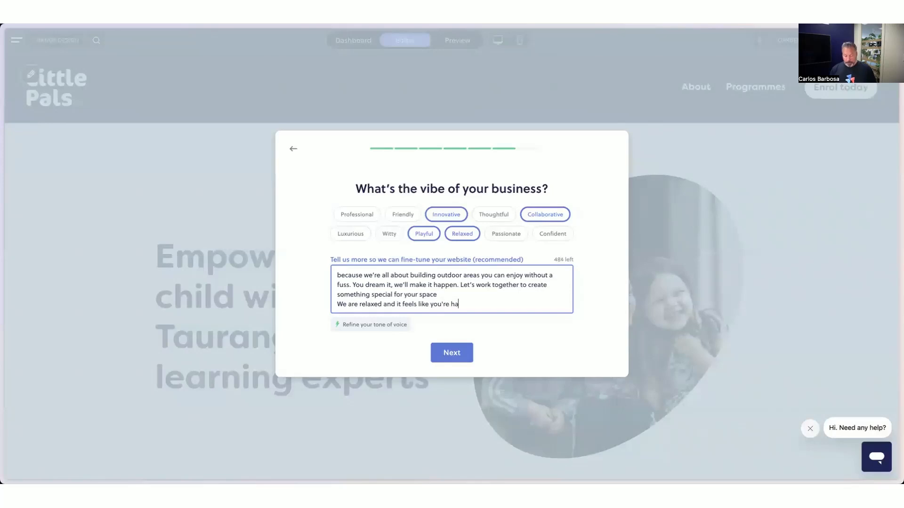
type("ving a conversation with a friend at a BB")
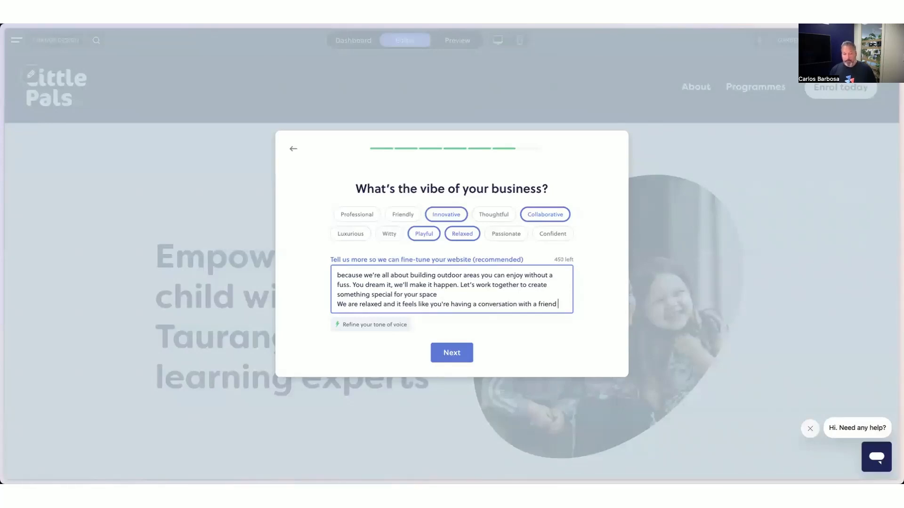
type("Q")
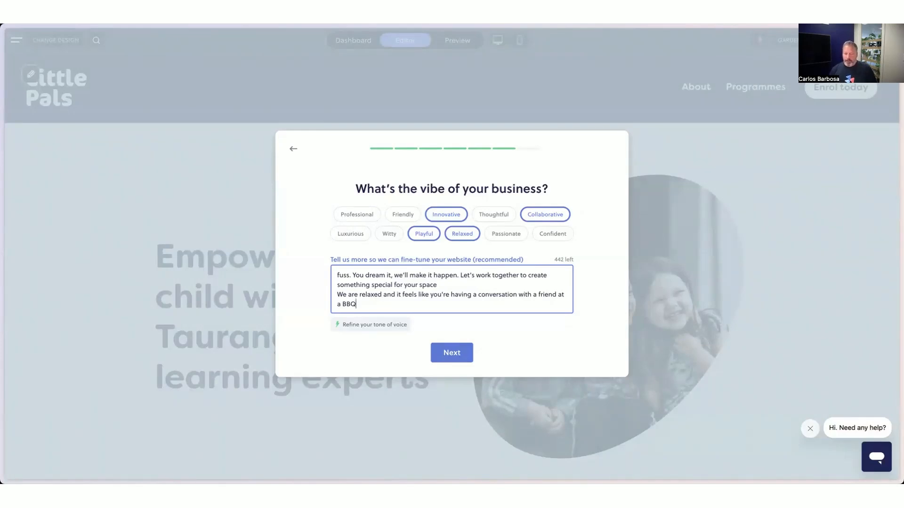
type(".")
Step: Add the lines "We care about the people we work for." and "We make it easy to understand" to the description, and continue
key("Return")
type("We car")
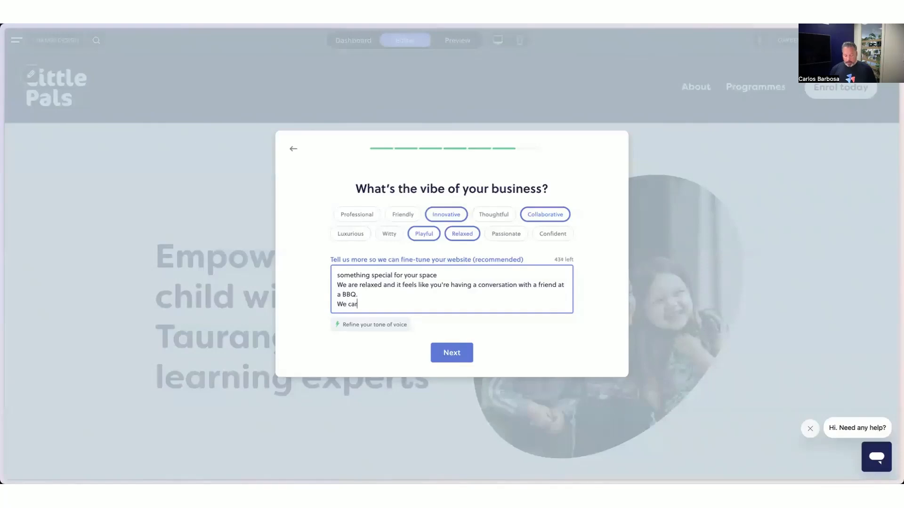
type("e about the people in")
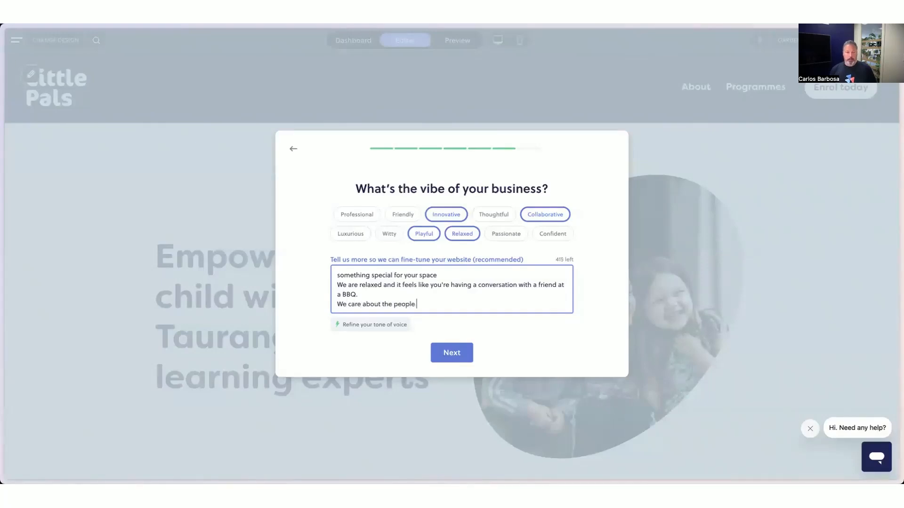
key("BackSpace")
key("BackSpace")
key("BackSpace")
type("we work for")
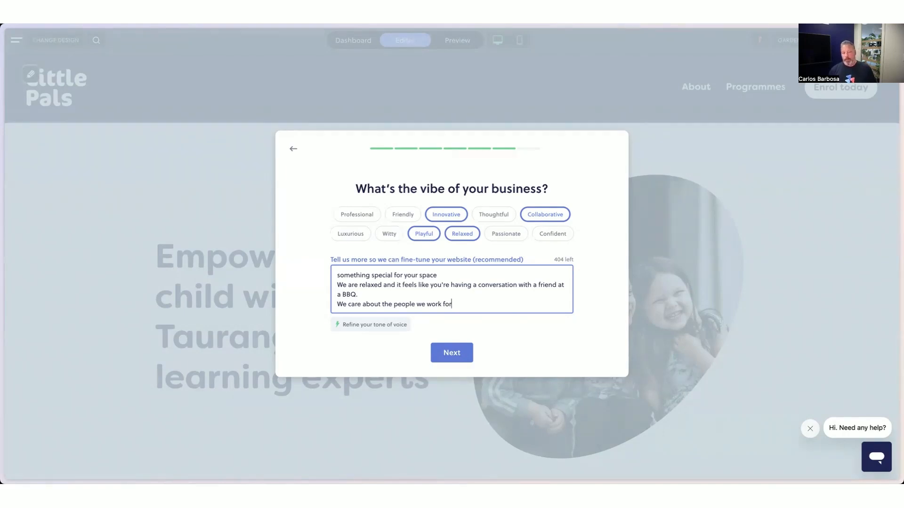
type(".")
key("Return")
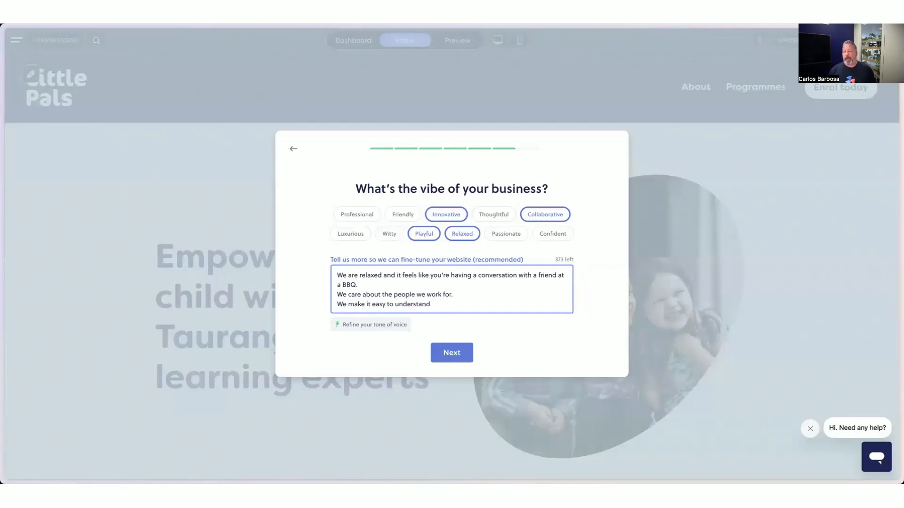
left_click(462, 354)
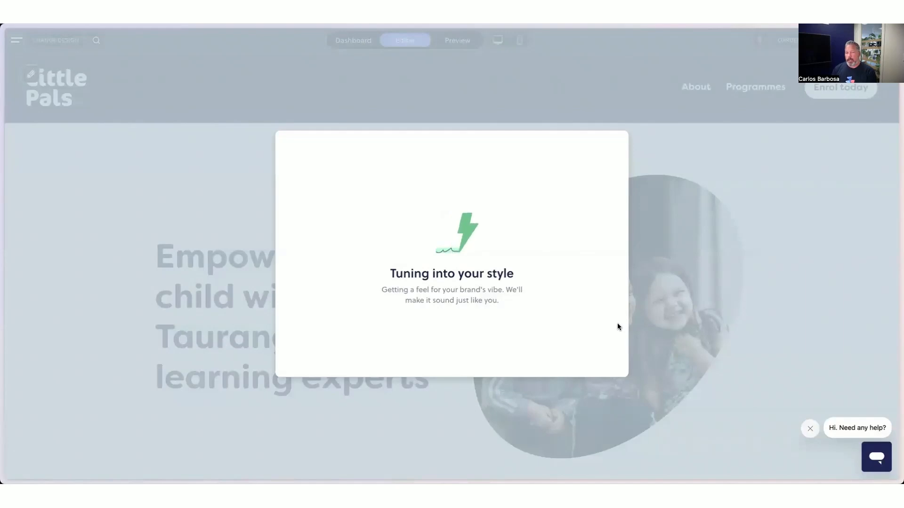
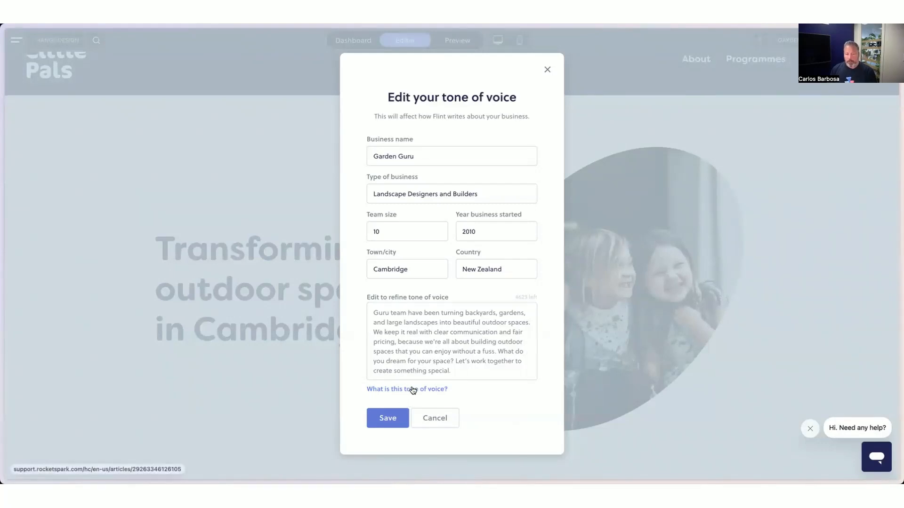
Step: Examine the refined tone of voice text for Garden Guru and leave the dialog without saving
left_click(409, 313)
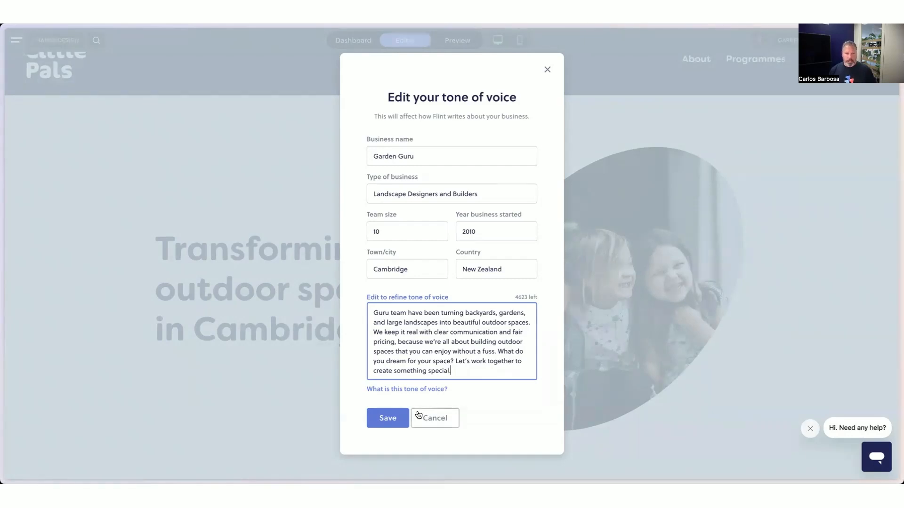
left_click(445, 422)
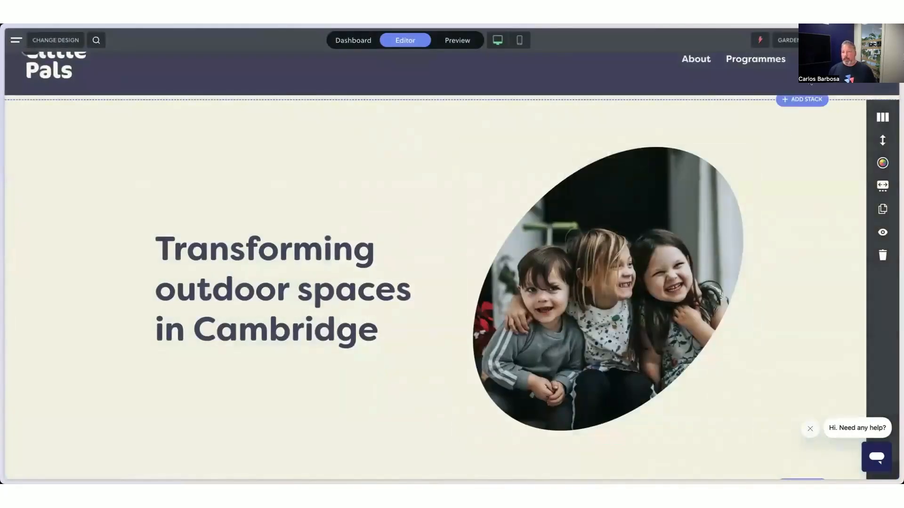
Step: Switch to the Flint AI webinar site from the list of other sites and open it in the editor
left_click(786, 40)
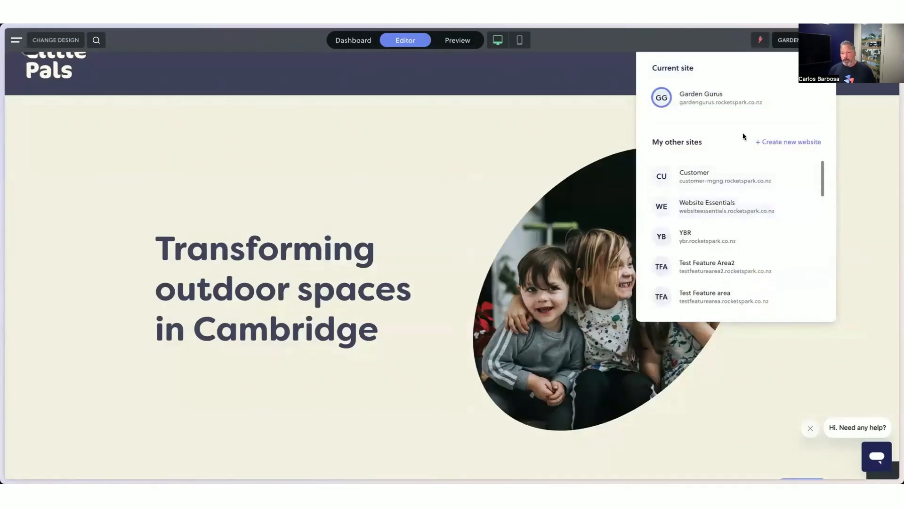
scroll(758, 190, "down", 1)
scroll(758, 190, "down", 10)
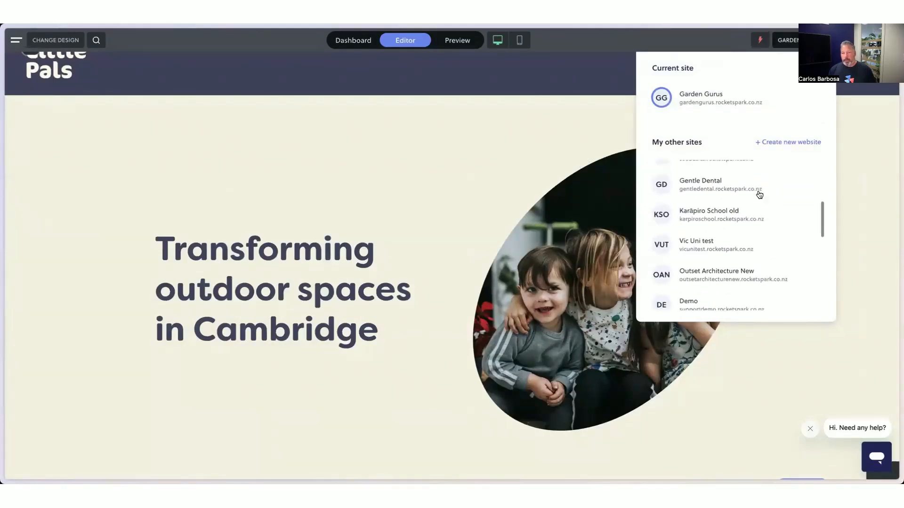
scroll(757, 193, "down", 4)
scroll(757, 195, "up", 5)
scroll(713, 292, "down", 5)
left_click(713, 293)
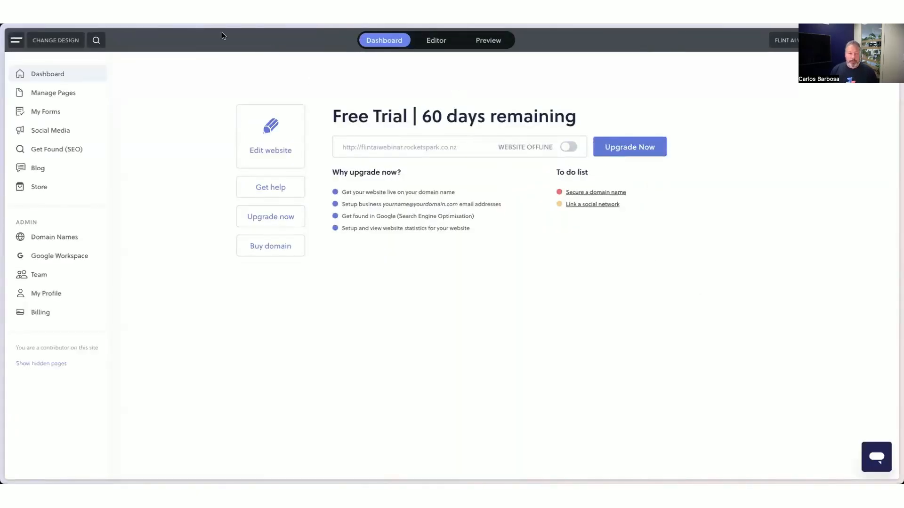
left_click(444, 43)
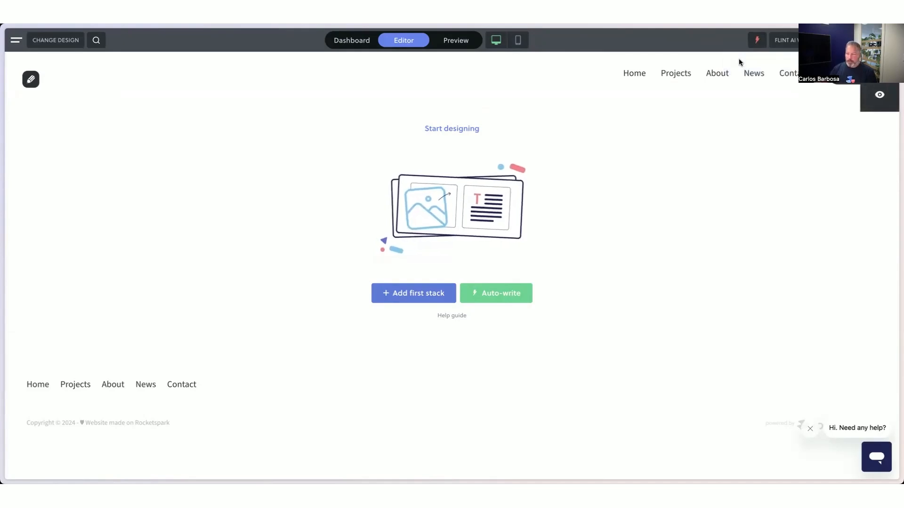
Step: View the Flint helper introduction and the Auto-write tone of voice setup, closing each without starting it
left_click(756, 40)
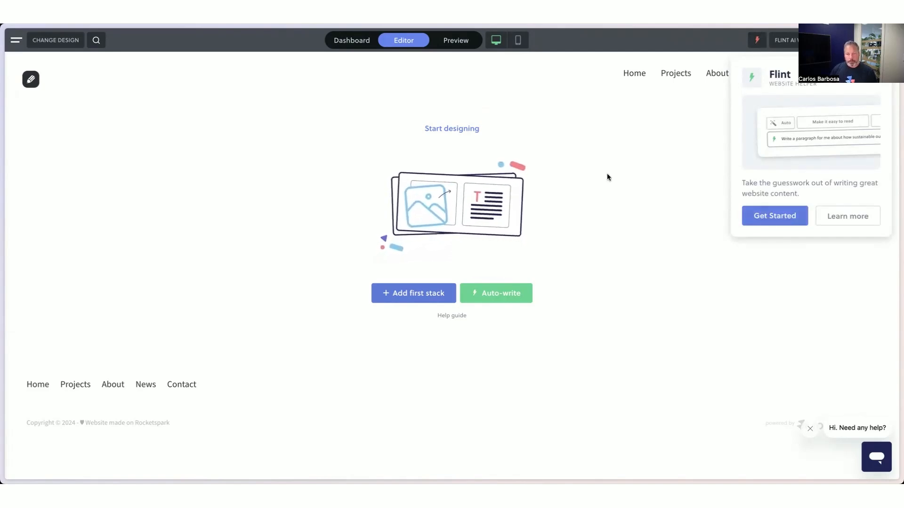
left_click(640, 168)
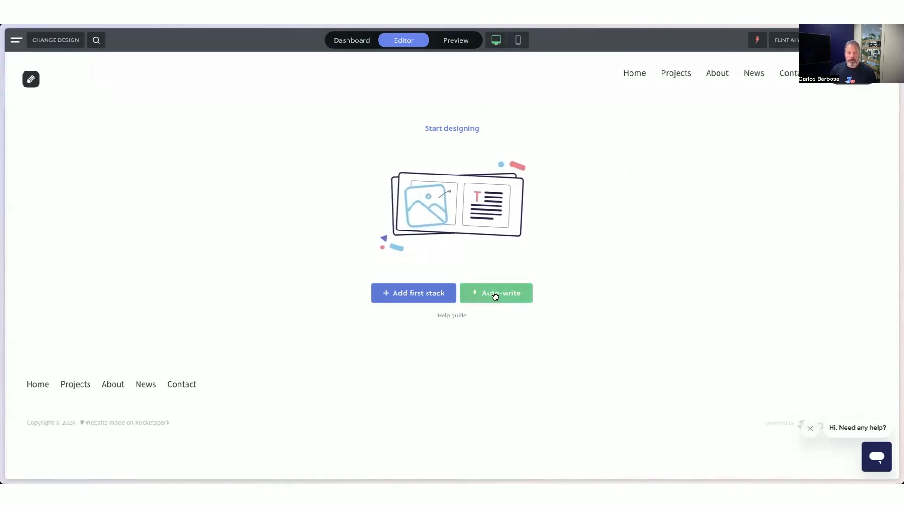
left_click(511, 294)
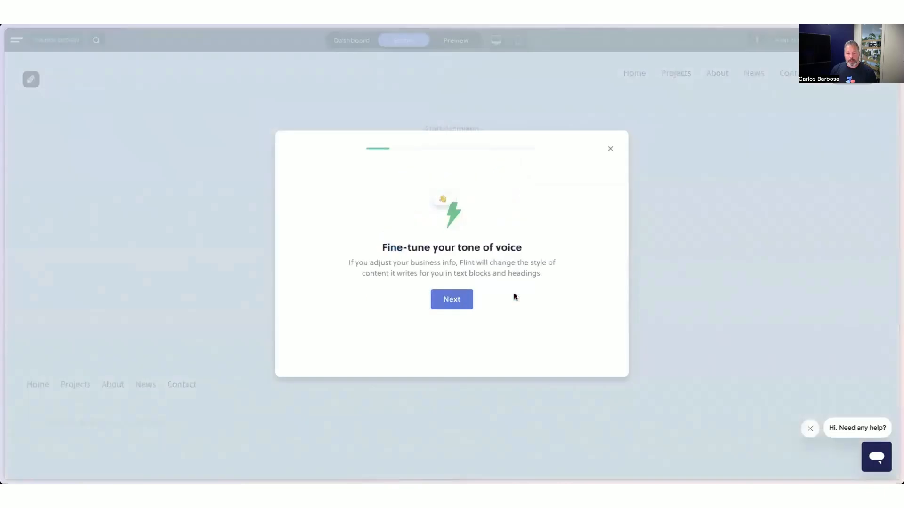
left_click(610, 150)
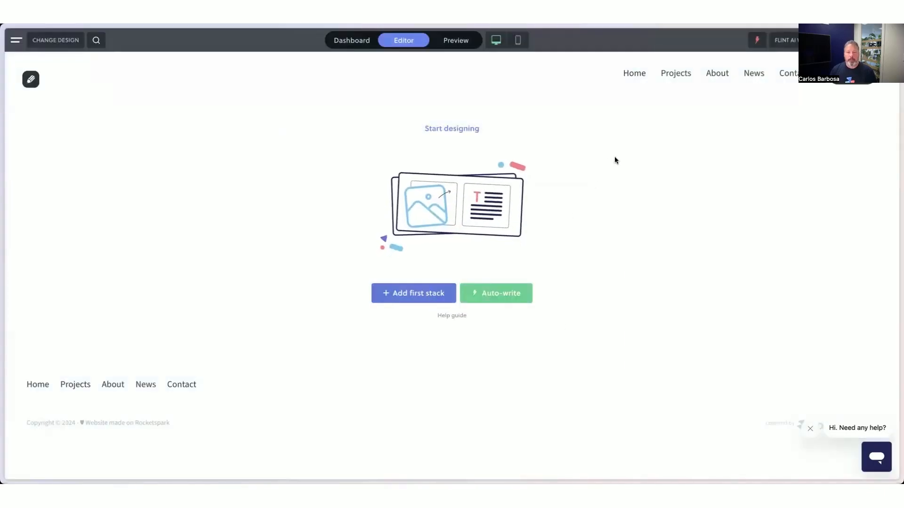
Step: Add a blank single-column stack as the first stack on the empty page
left_click(420, 293)
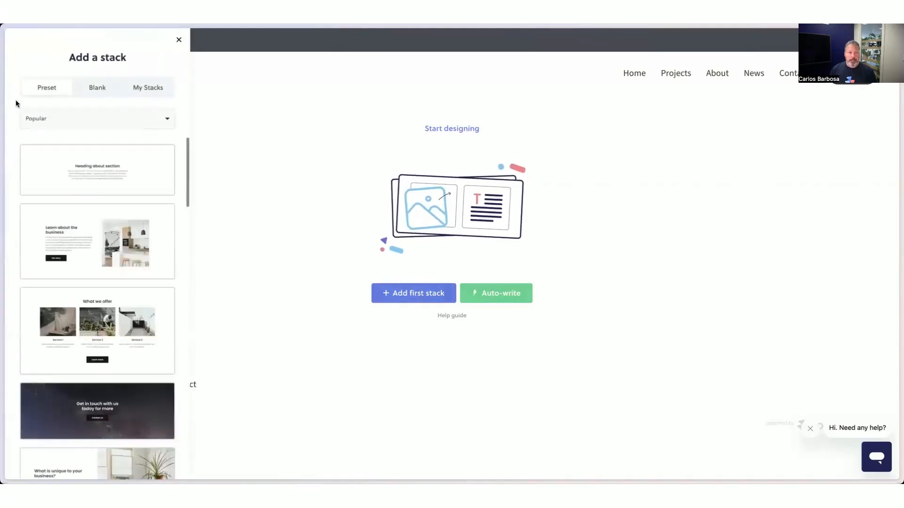
left_click(94, 88)
left_click(58, 129)
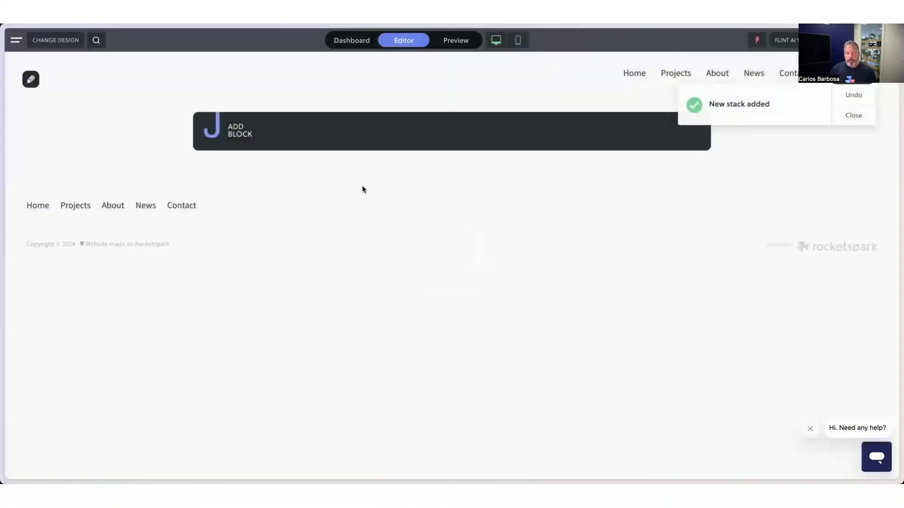
Step: Try turning on Flint in a new text block, close its tone of voice introduction and cancel the block
left_click(366, 144)
left_click(349, 201)
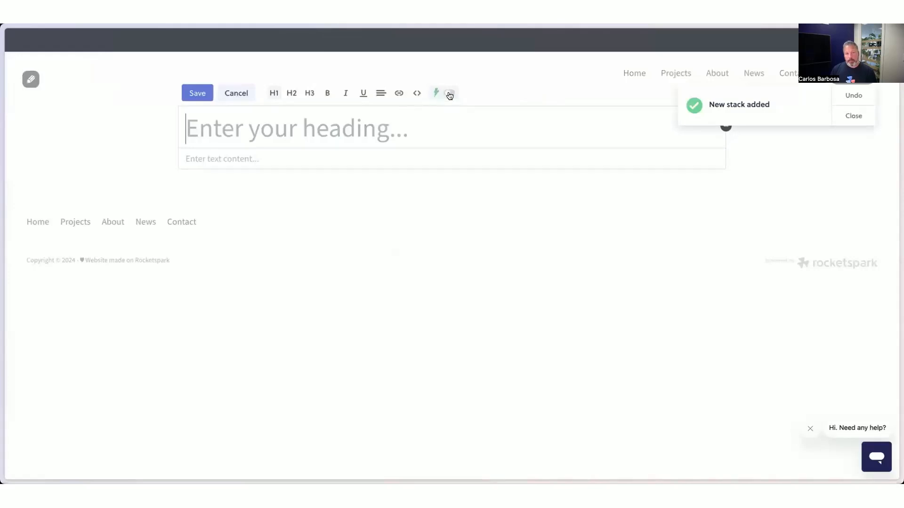
left_click(450, 94)
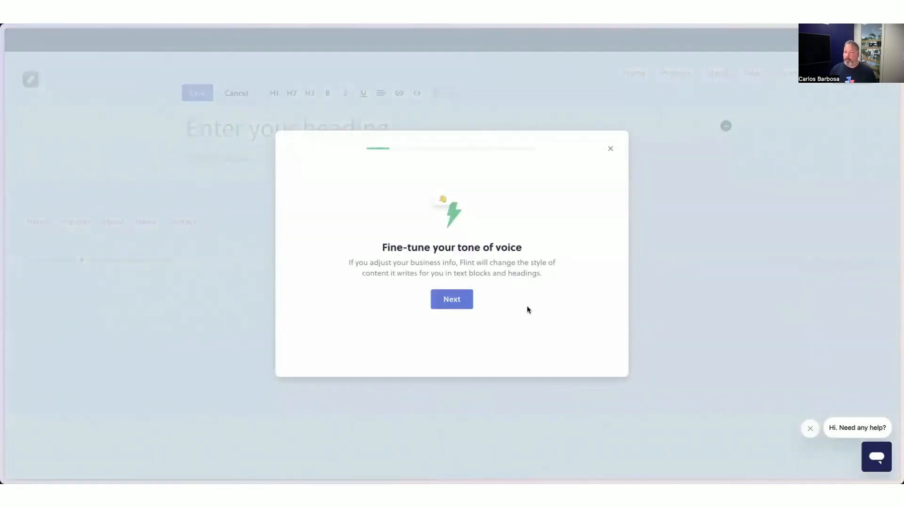
left_click(611, 151)
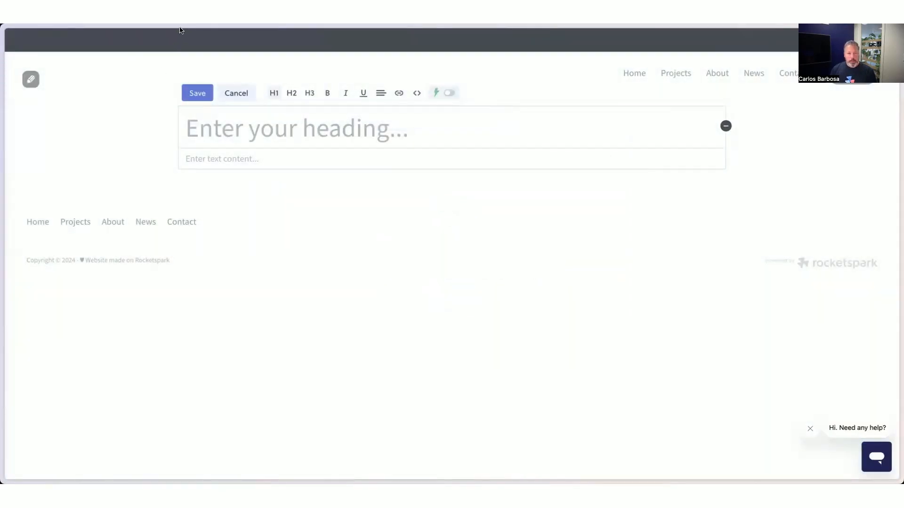
left_click(232, 93)
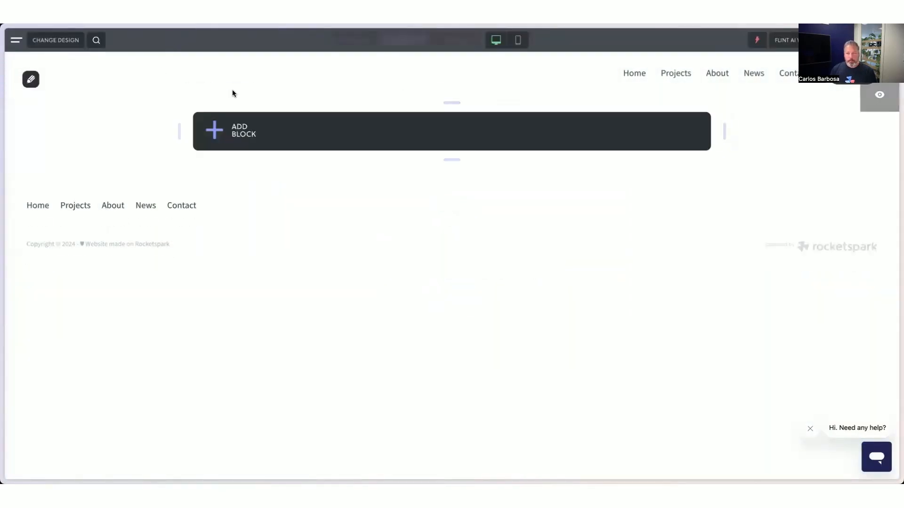
Step: Look through the full list of other sites available in the account
left_click(791, 40)
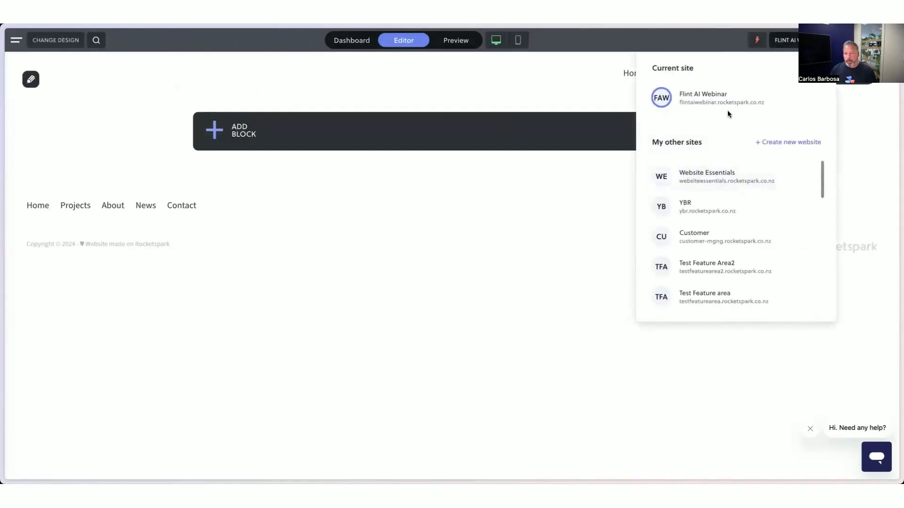
scroll(743, 201, "down", 3)
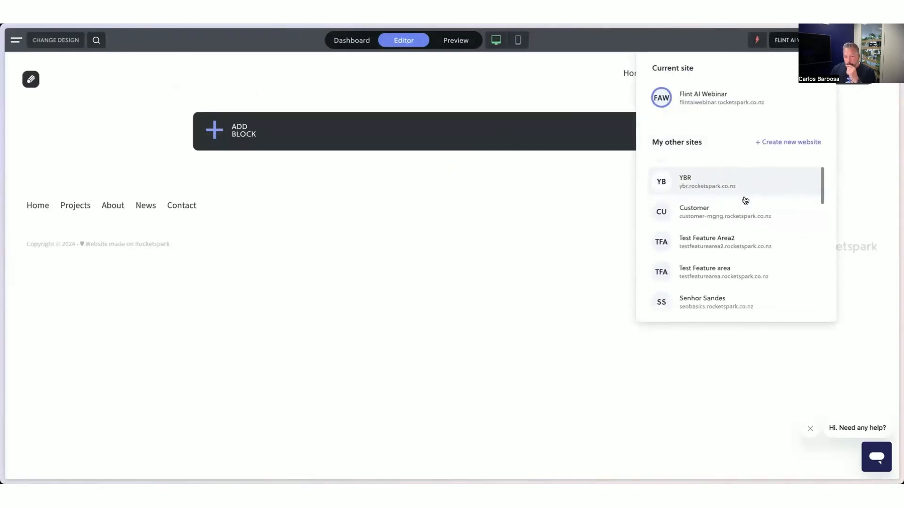
scroll(744, 199, "down", 5)
scroll(749, 262, "up", 10)
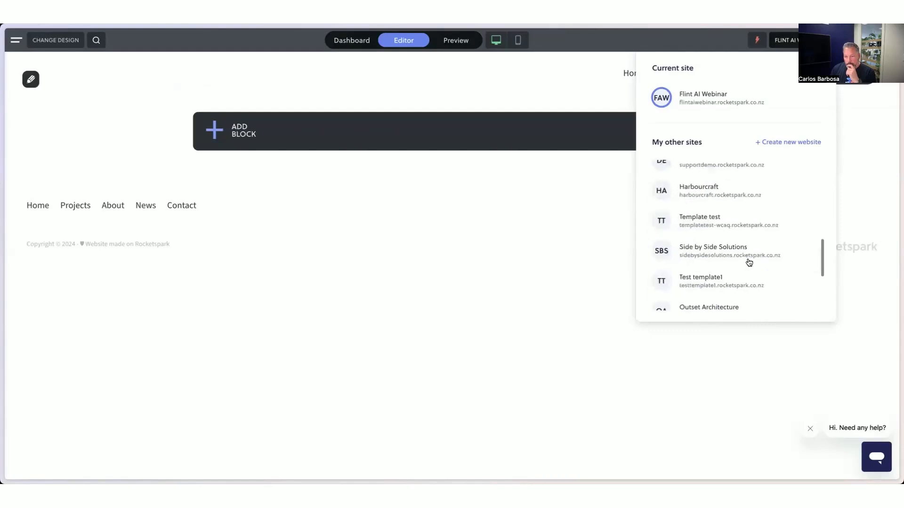
scroll(749, 237, "down", 2)
scroll(748, 239, "down", 5)
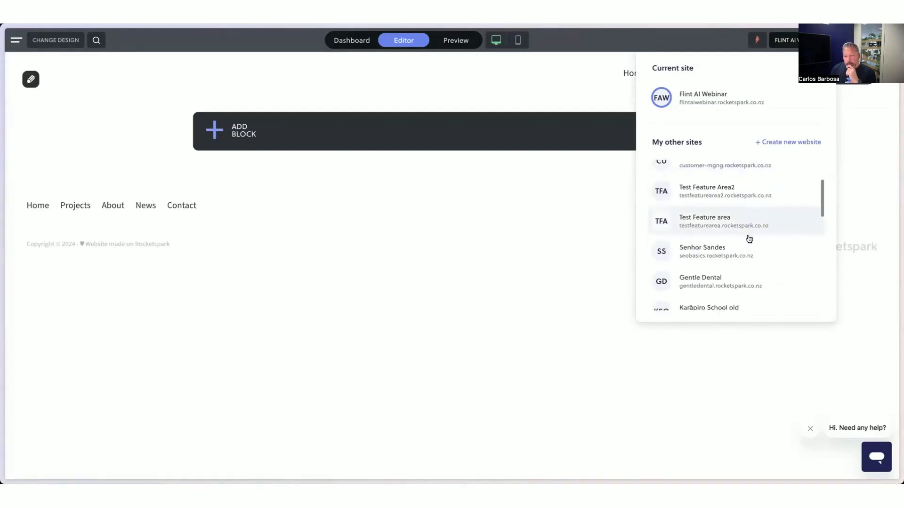
scroll(748, 237, "down", 5)
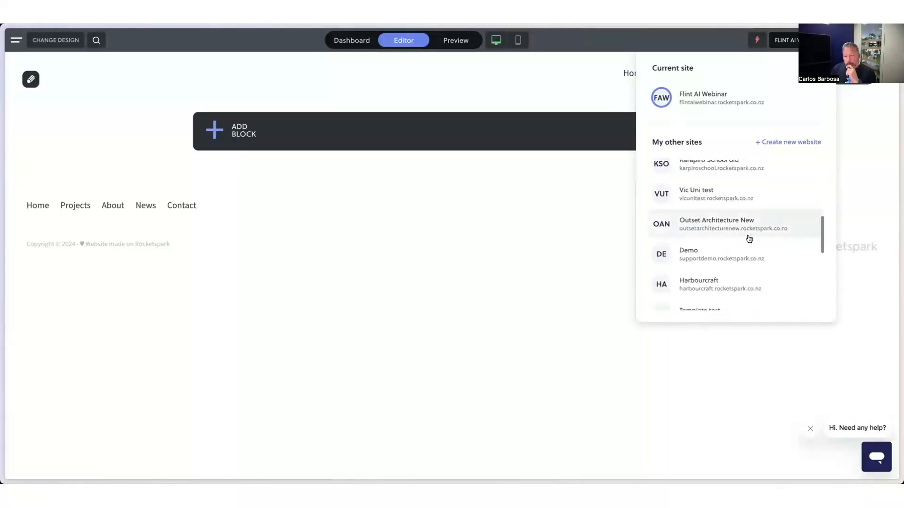
scroll(749, 238, "down", 2)
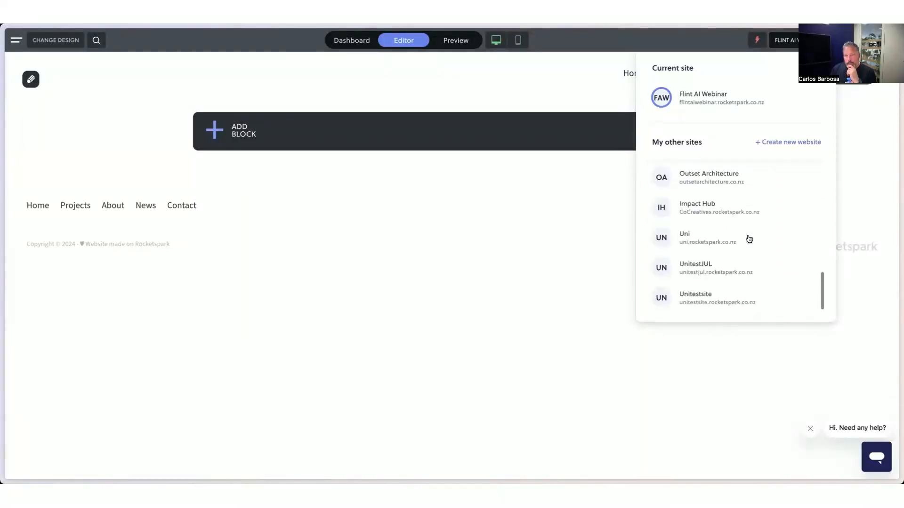
scroll(749, 238, "up", 14)
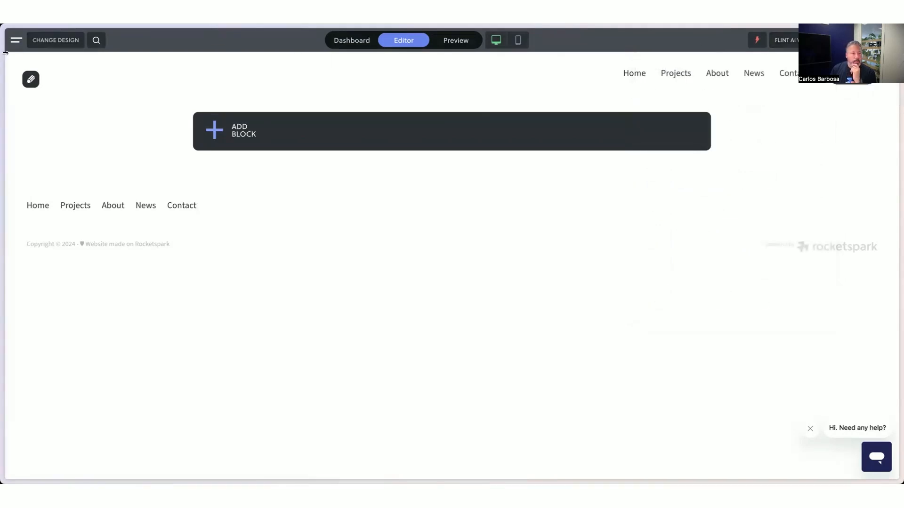
Step: Return to the Garden Guru home page in the editor and open the Flint website helper
mouse_move(4, 54)
right_click(68, 39)
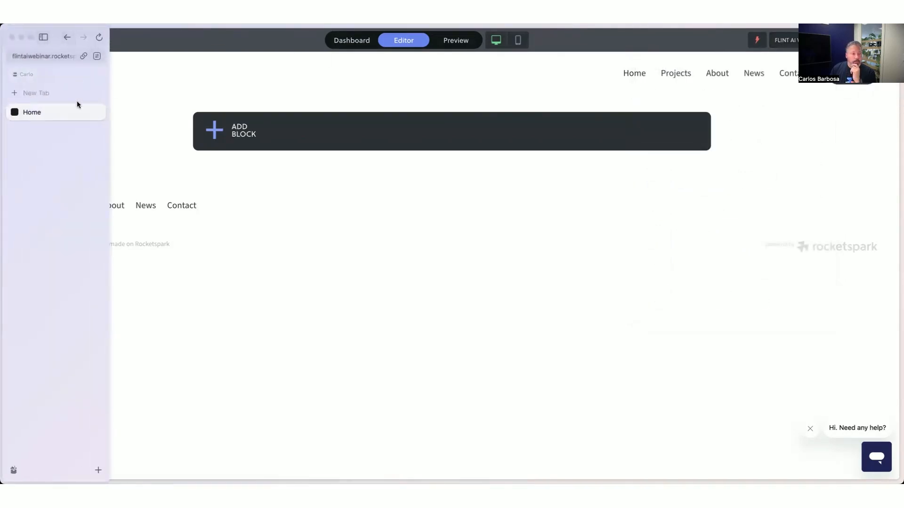
left_click(69, 88)
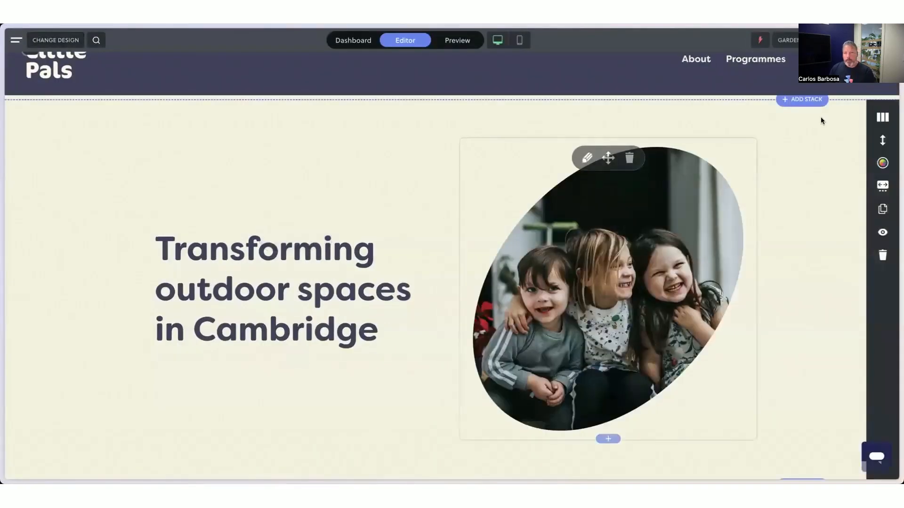
left_click(760, 40)
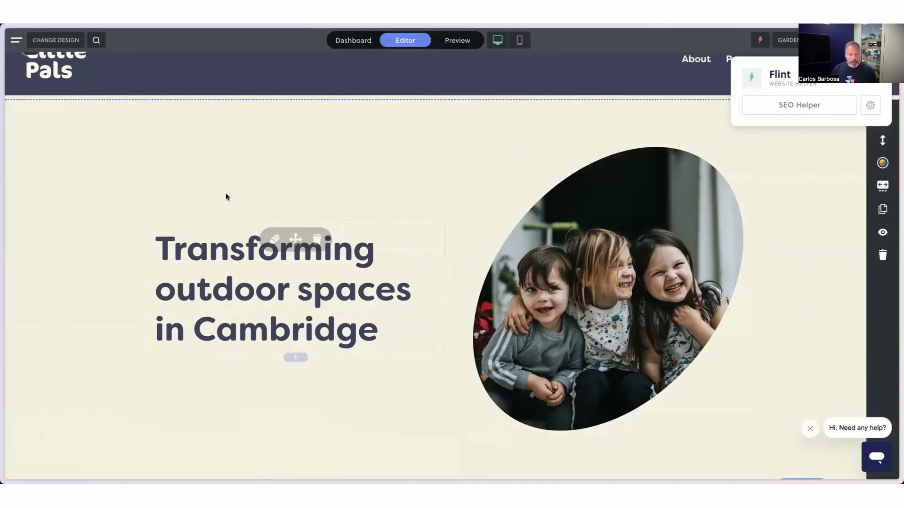
Step: Try two Flint auto-rewrites of the heading "Transforming outdoor spaces in Cambridge" and discard the changes
mouse_move(259, 246)
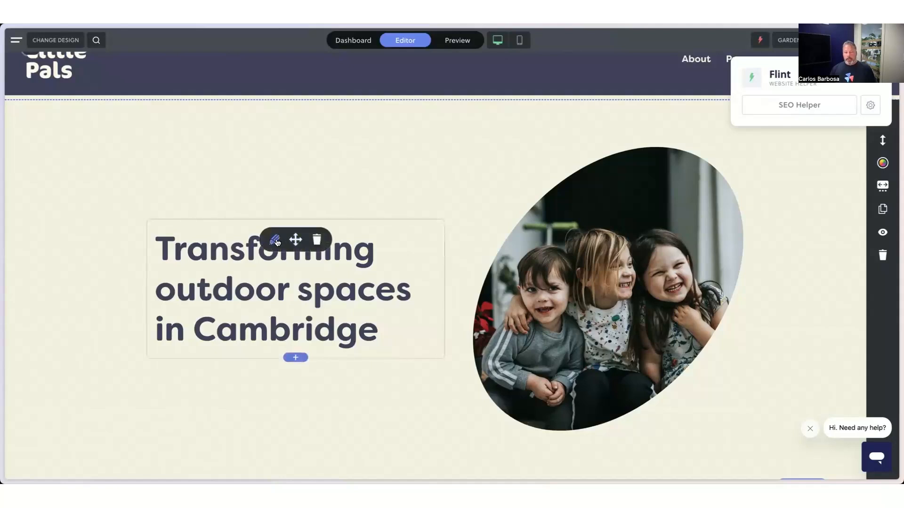
left_click(276, 239)
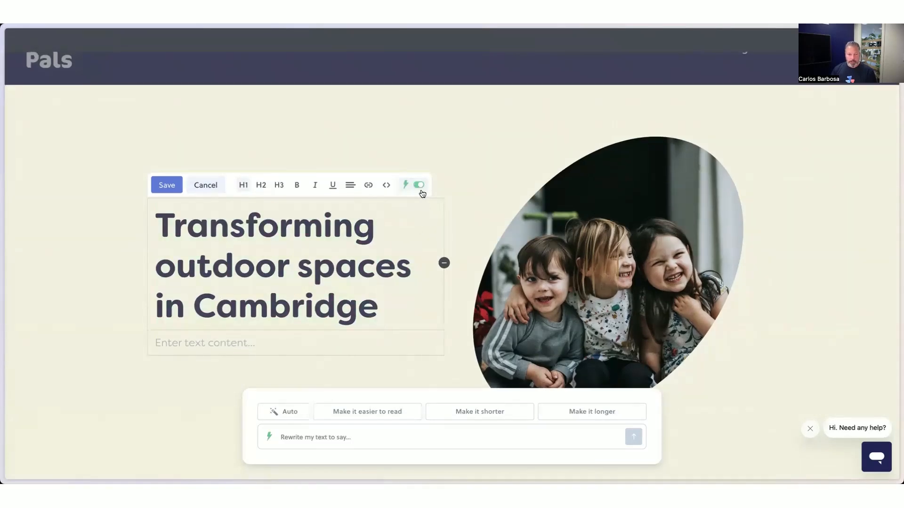
left_click(418, 186)
left_click(419, 186)
left_click(289, 413)
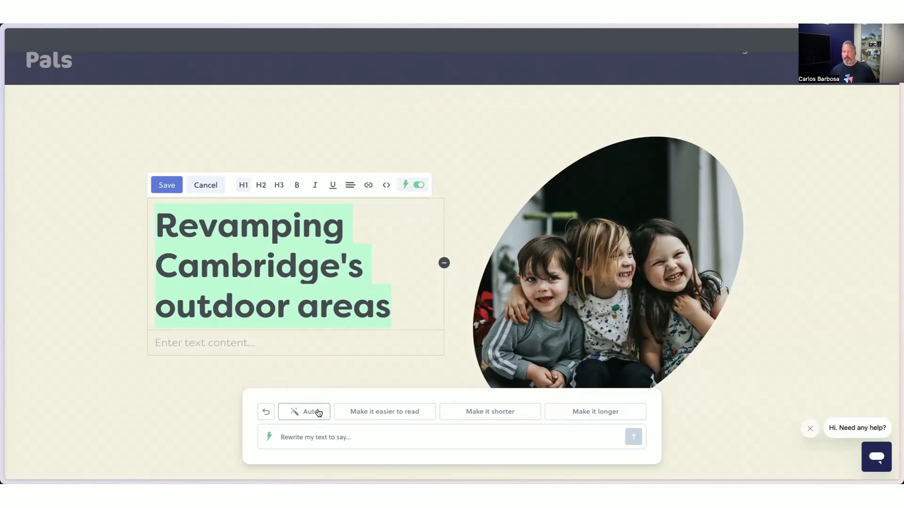
left_click(319, 412)
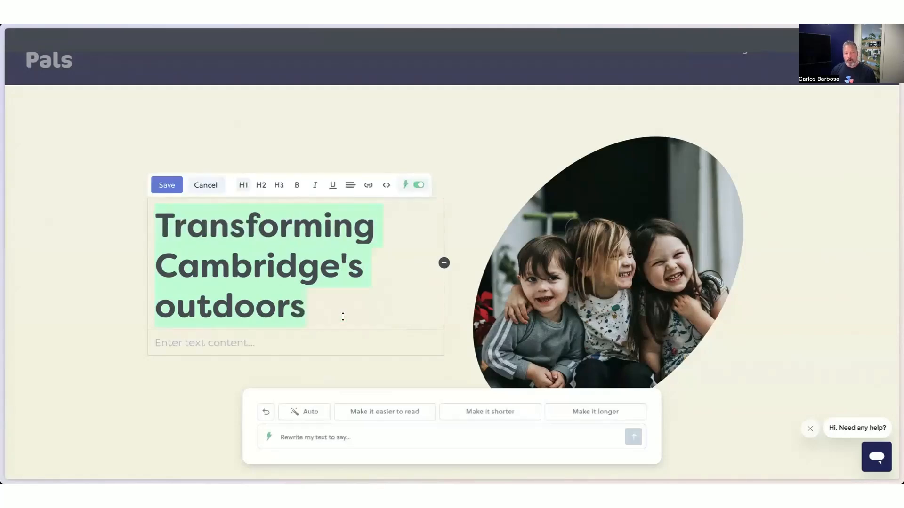
left_click(266, 412)
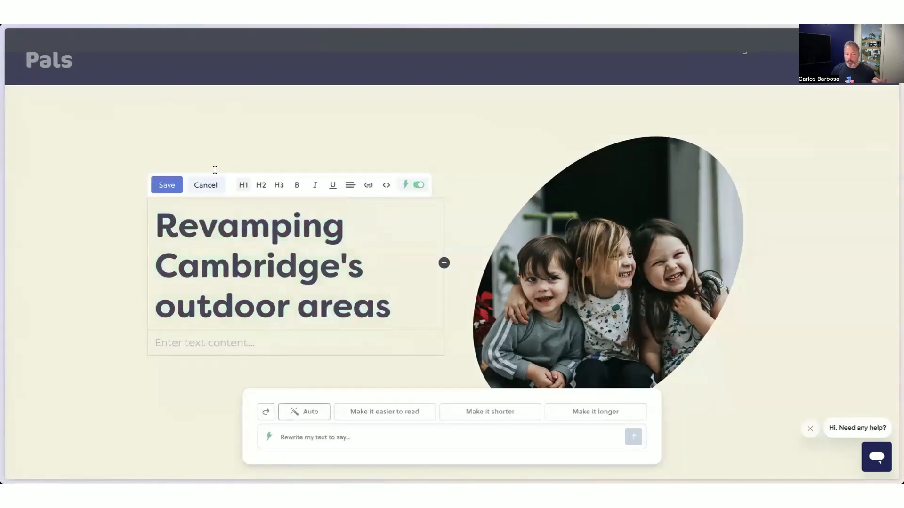
left_click(205, 185)
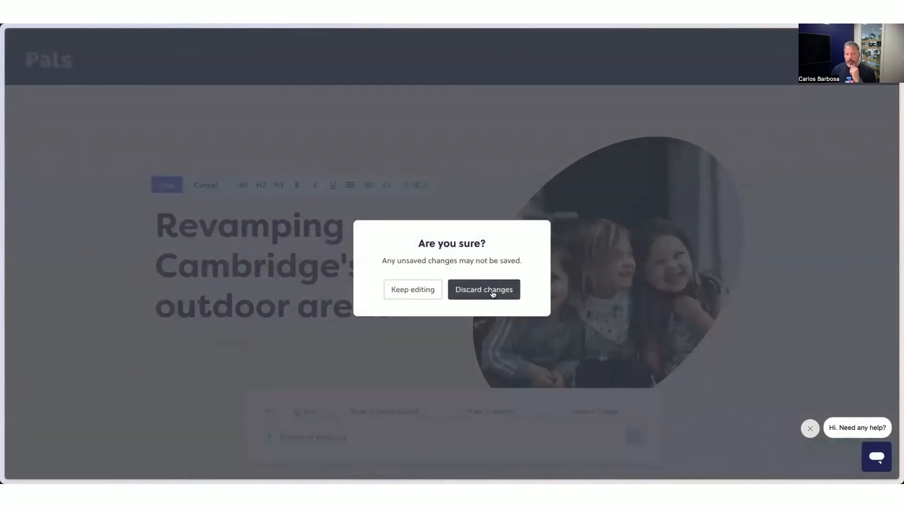
left_click(461, 290)
Step: Reopen the hero heading with its full text selected to view Flint's rewrite options, and cancel editing
left_click(271, 228)
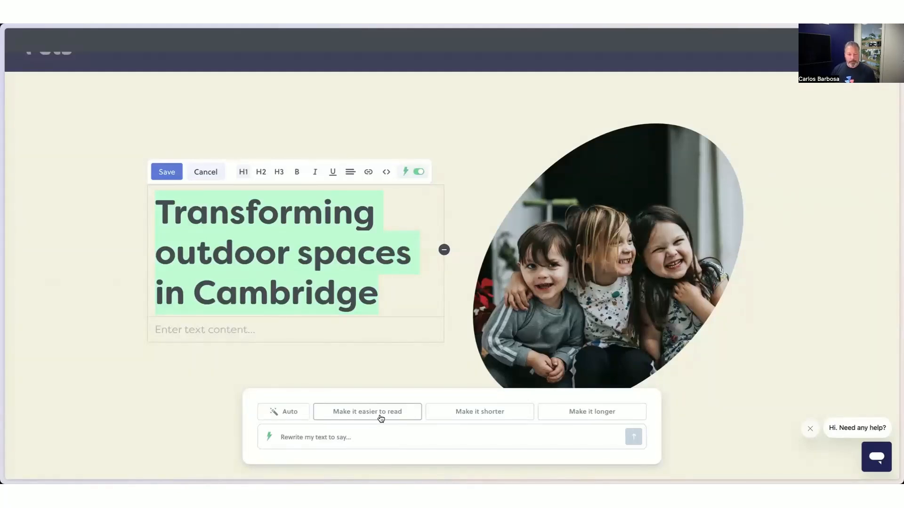
left_click(381, 293)
left_click(205, 172)
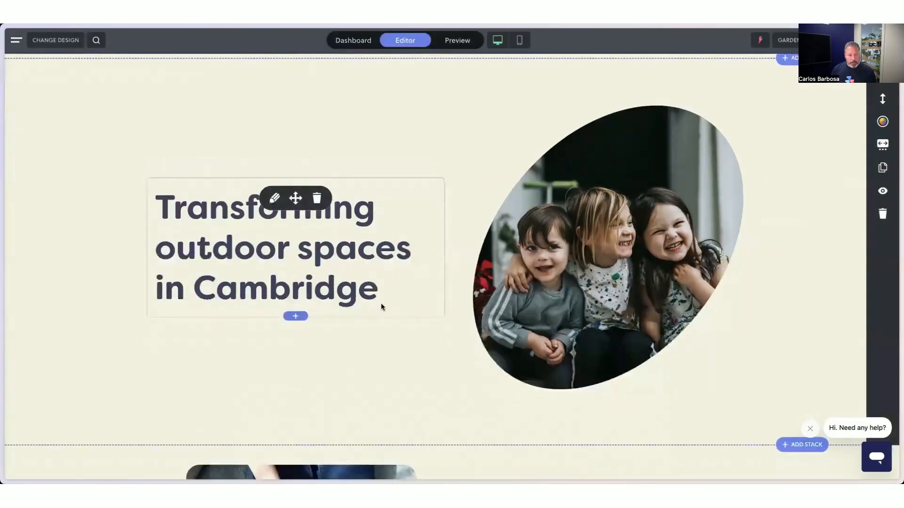
Step: Auto-rewrite the whole "Welcome to Garden Guru" paragraph with Flint and undo the rewrite
scroll(381, 307, "down", 6)
mouse_move(580, 260)
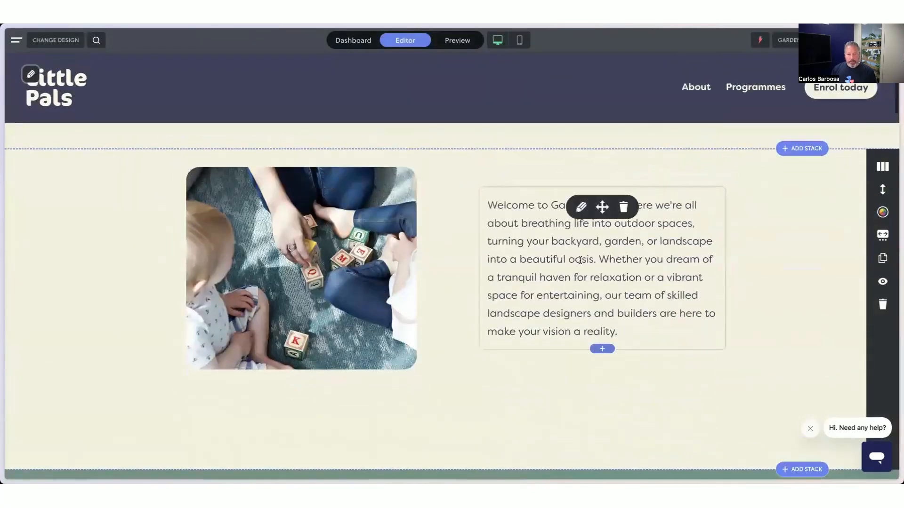
left_click(581, 208)
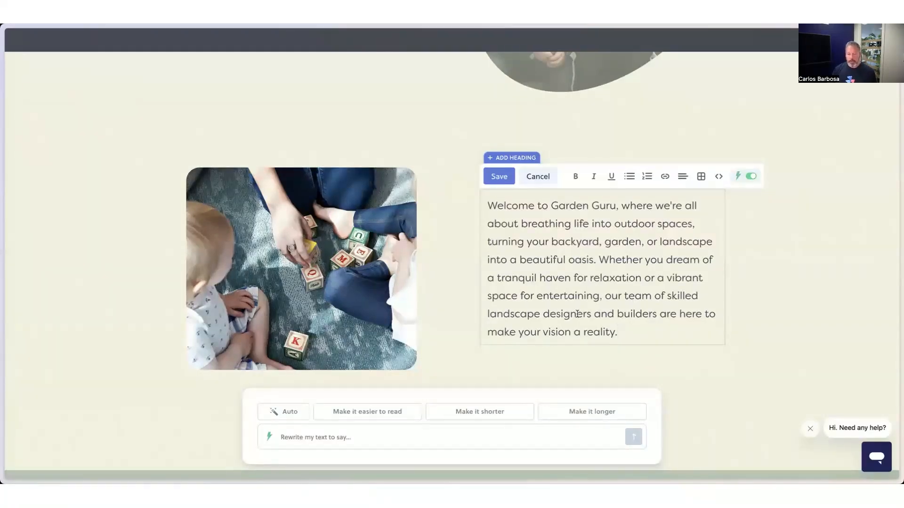
left_click(288, 409)
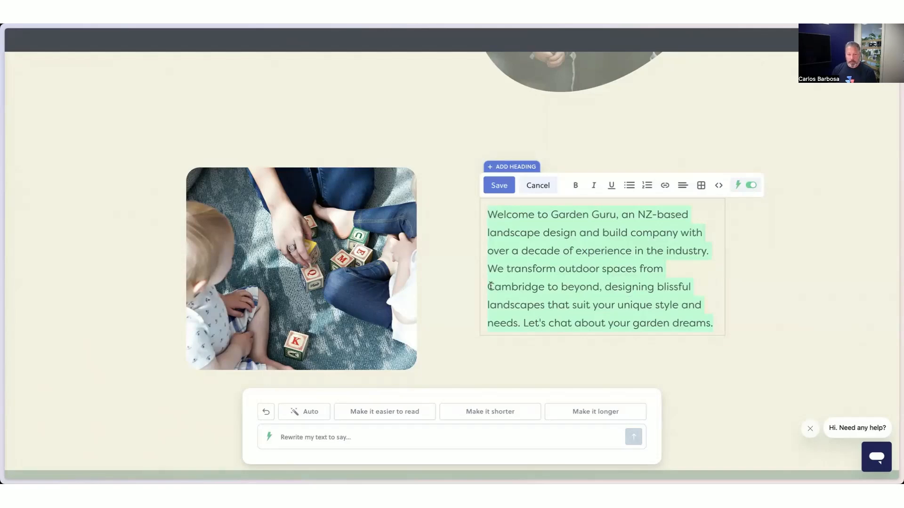
left_click(266, 413)
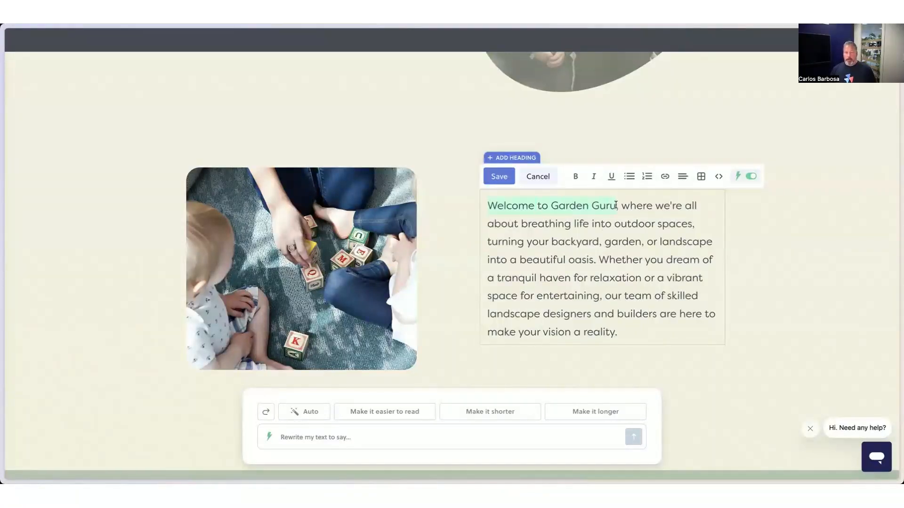
Step: Try two Flint auto-rewrites of only the selected phrase "Welcome to Garden Guru" and discard the changes
left_click(299, 412)
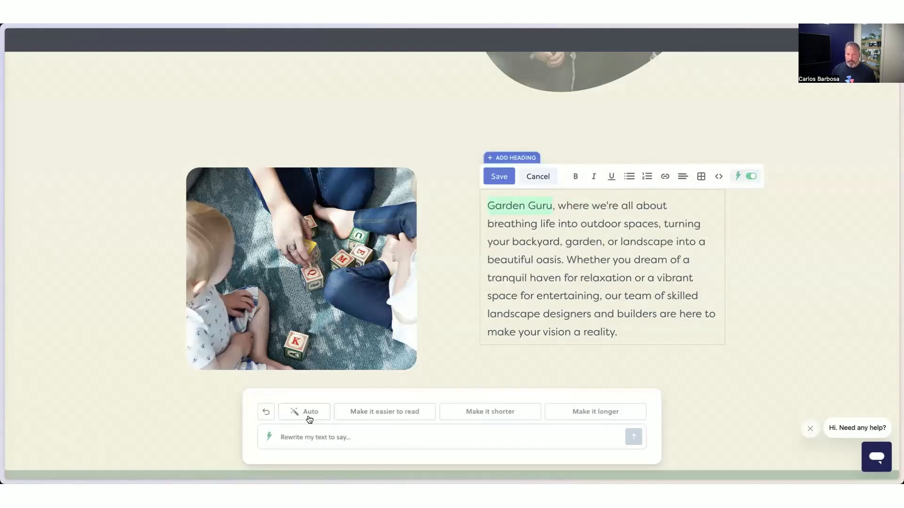
left_click(309, 414)
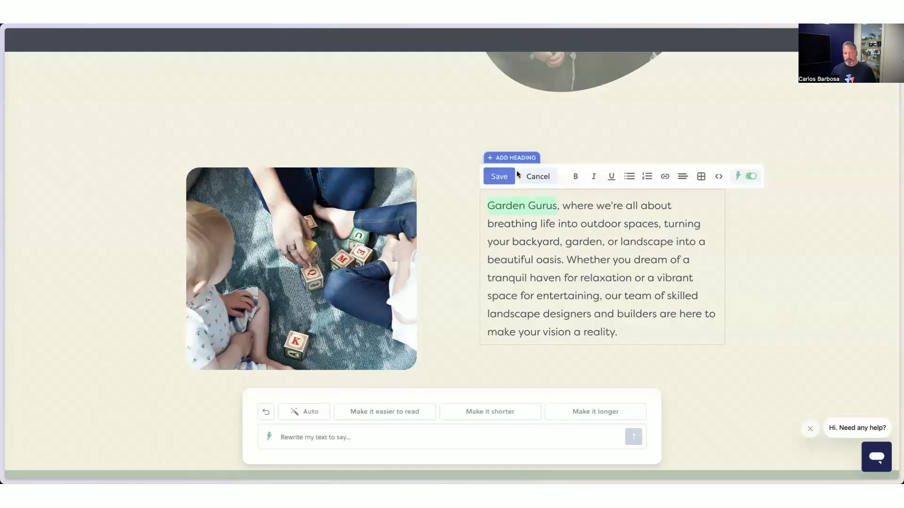
left_click(539, 178)
left_click(485, 292)
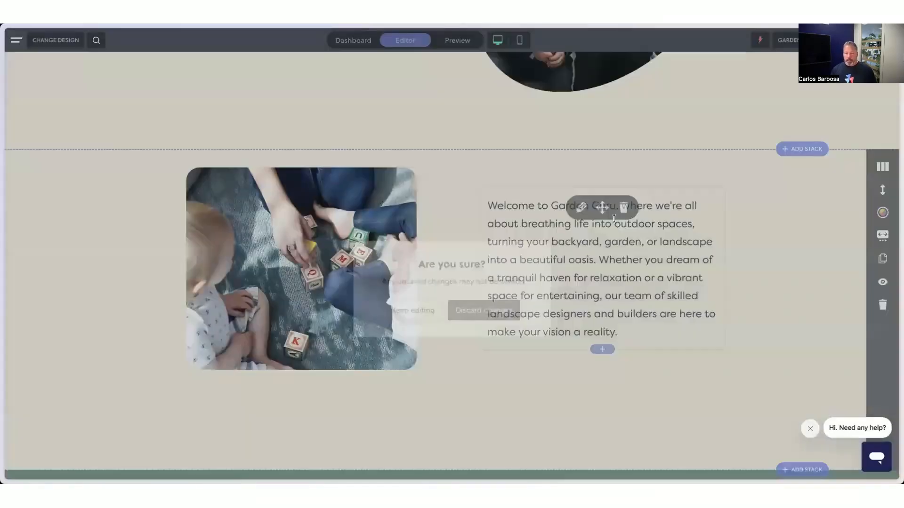
Step: Auto-rewrite only the phrase "where we're all about breathing life into outdoor spaces" in the welcome paragraph and undo it
left_click(581, 207)
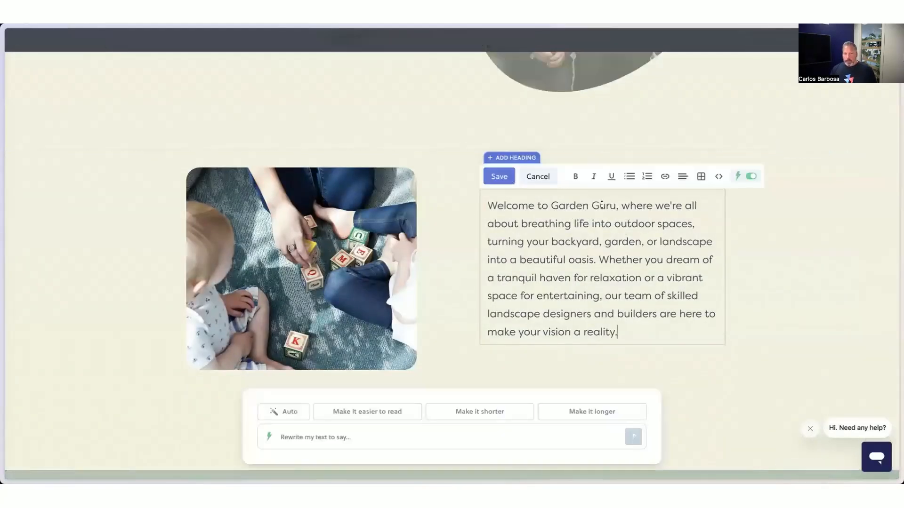
left_click_drag(625, 206, 690, 227)
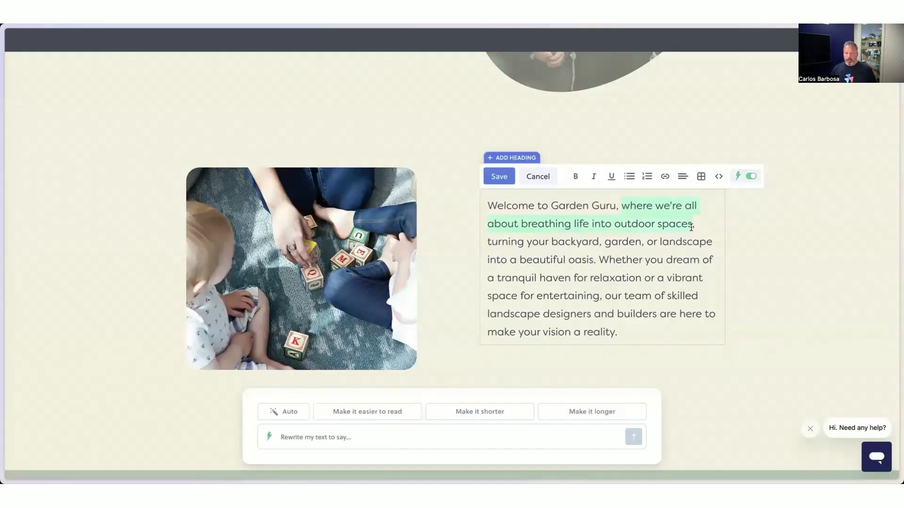
left_click(301, 412)
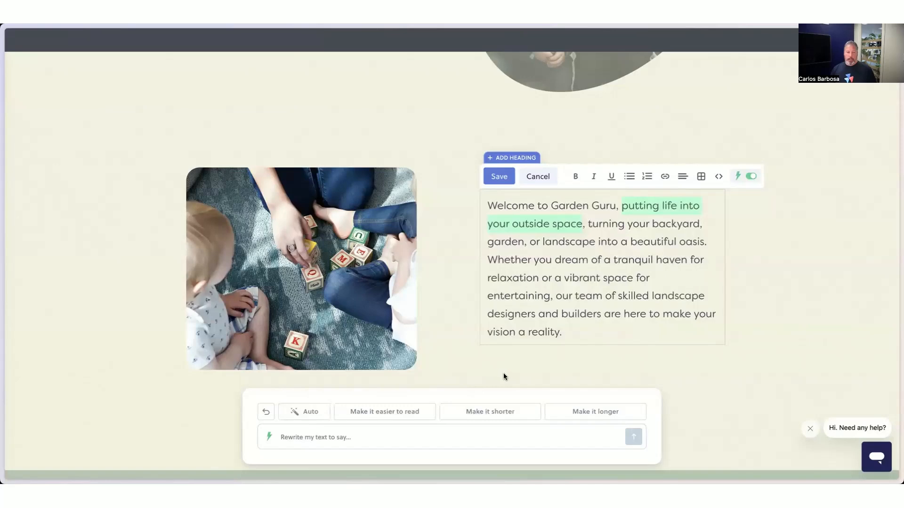
left_click(266, 412)
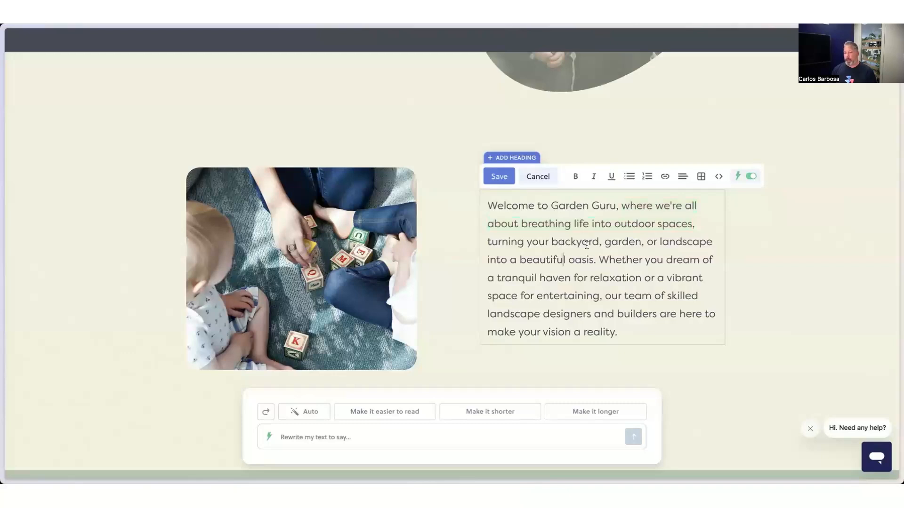
Step: Auto-rewrite the single word "backyard" in the welcome paragraph with Flint
double_click(567, 242)
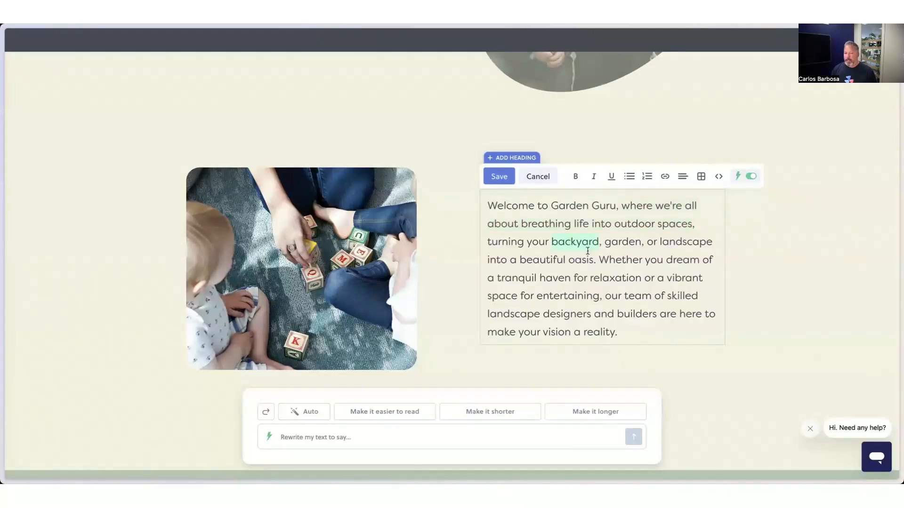
left_click(303, 411)
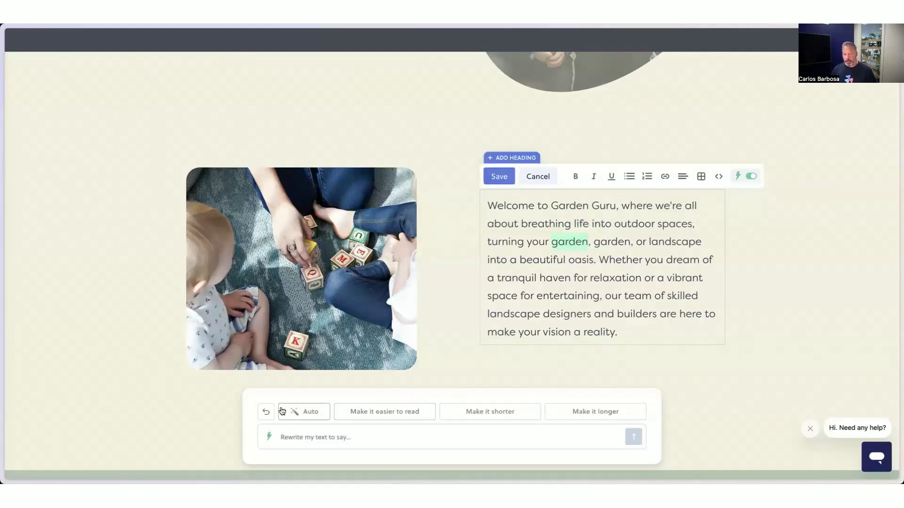
Step: Undo the "backyard" rewrite and prompt Flint on the whole paragraph: "rewrite this to be a bit more lively, maybe a bit funny and engaging"
left_click(265, 412)
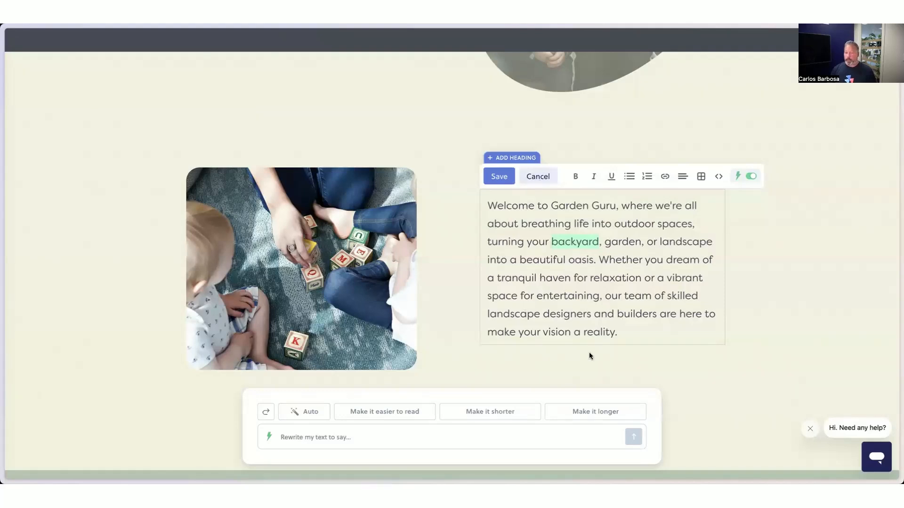
left_click(367, 429)
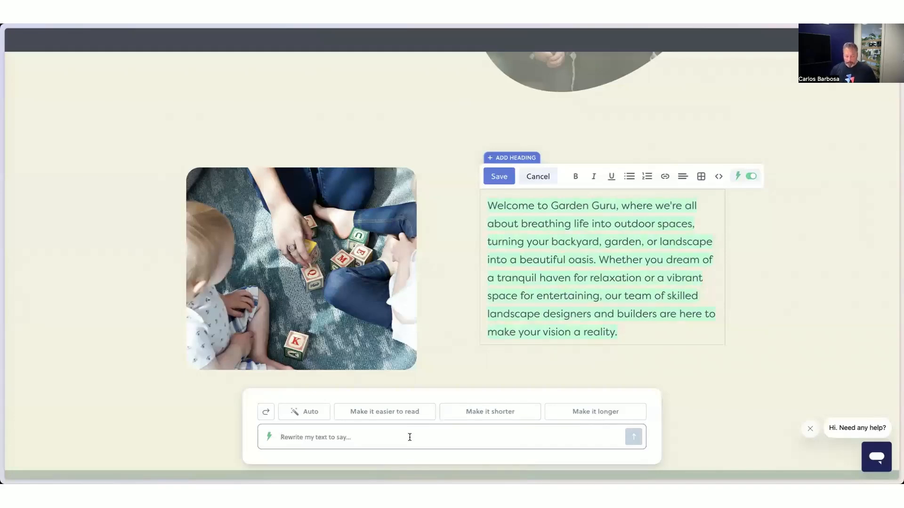
type("rwrite")
key("BackSpace")
key("BackSpace")
type("ewrite this to")
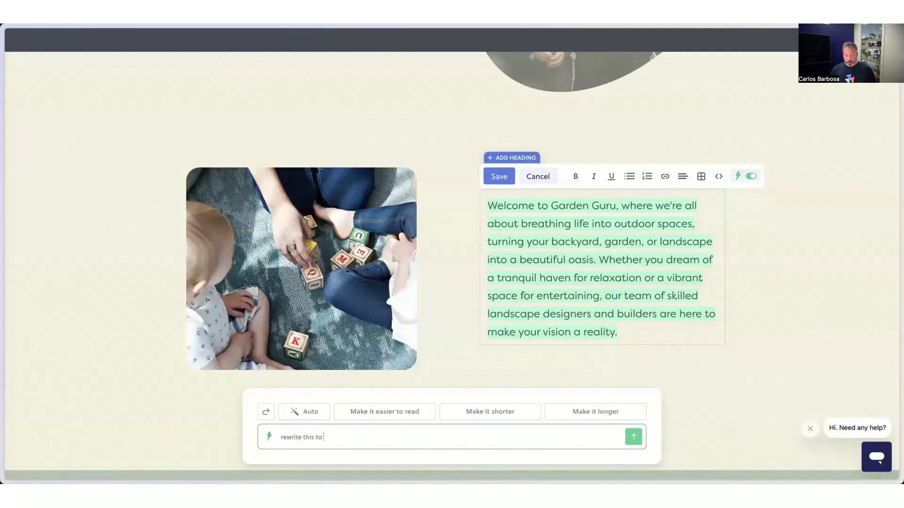
type(" be a bit more lively, ma")
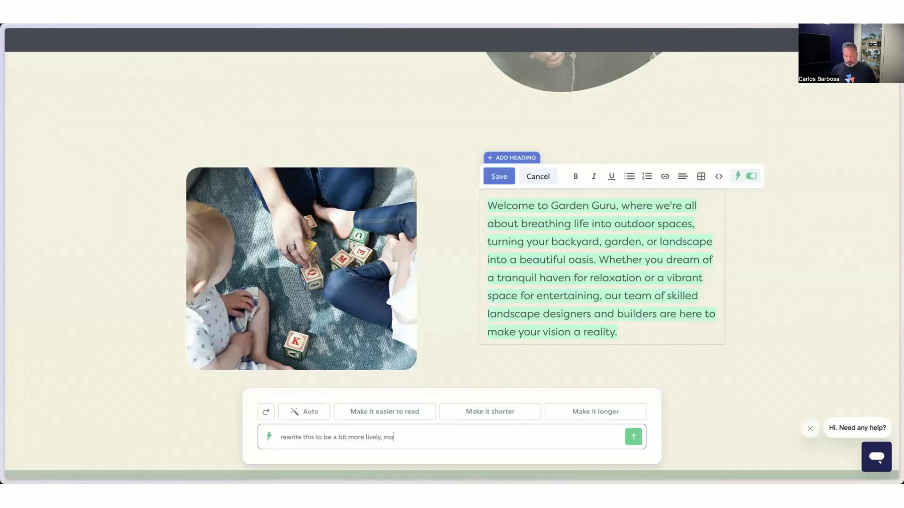
type("ybe a bit funny and engaging")
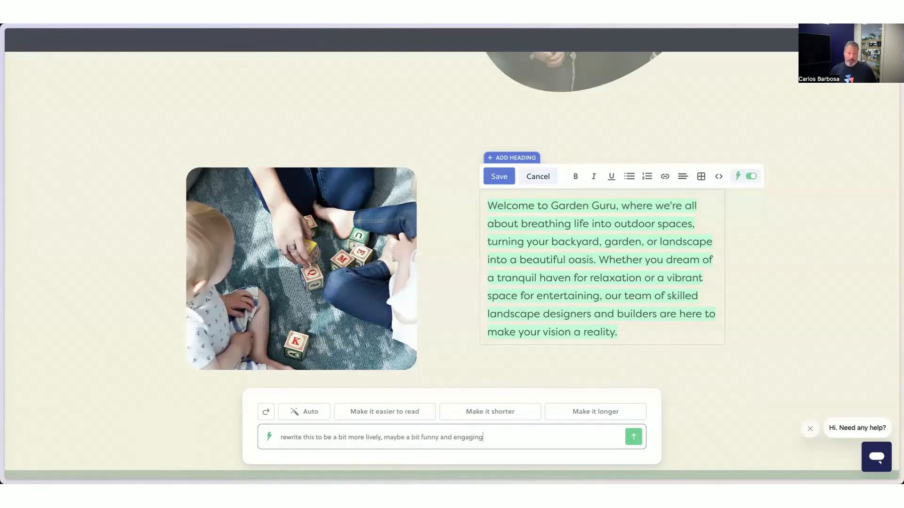
key("Return")
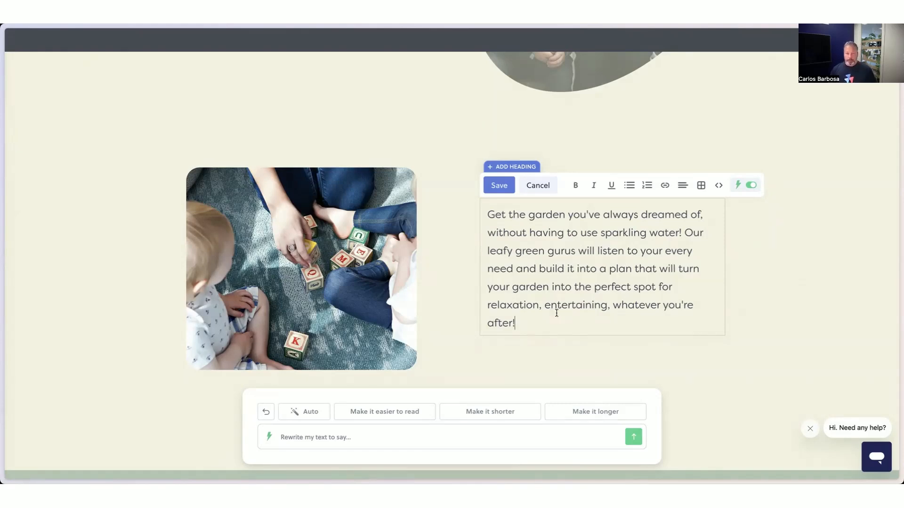
Step: Prompt Flint to rewrite only "whatever you're after!" with "rewrite this to really engage the customer", and discard the paragraph's edits
left_click(408, 432)
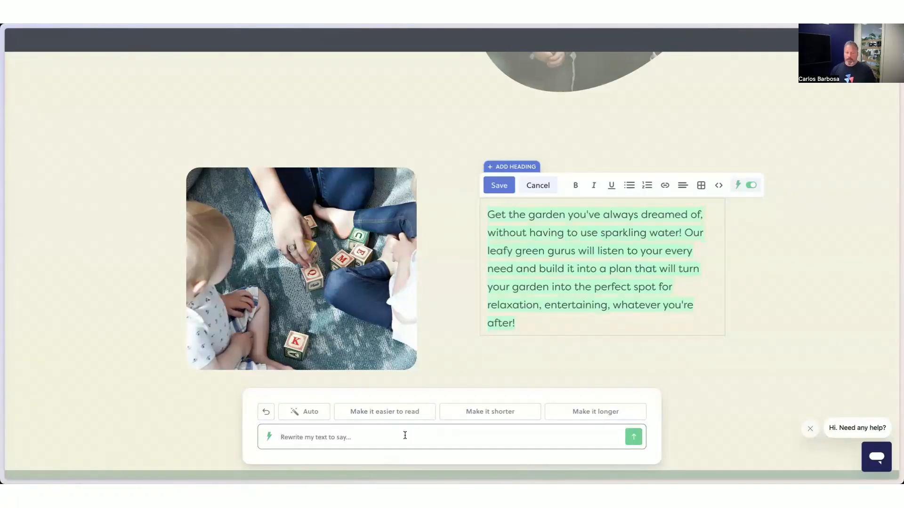
left_click(558, 346)
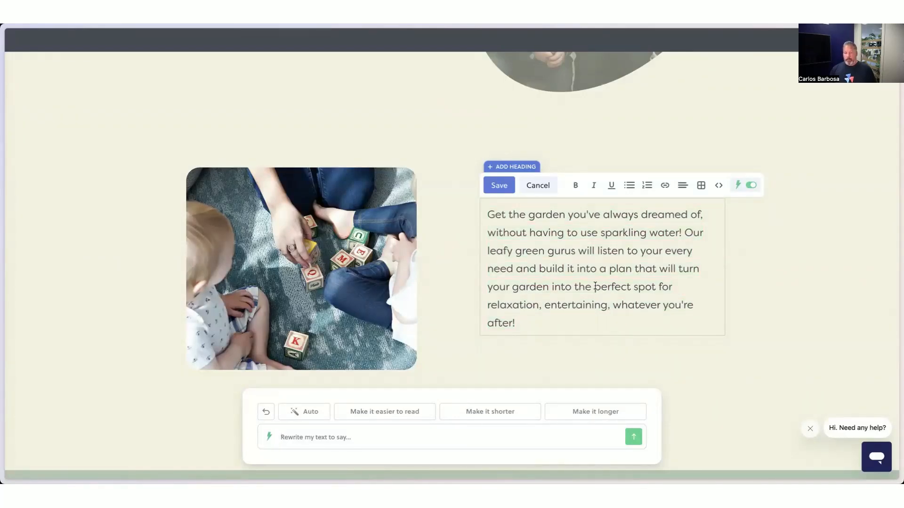
left_click_drag(612, 306, 541, 324)
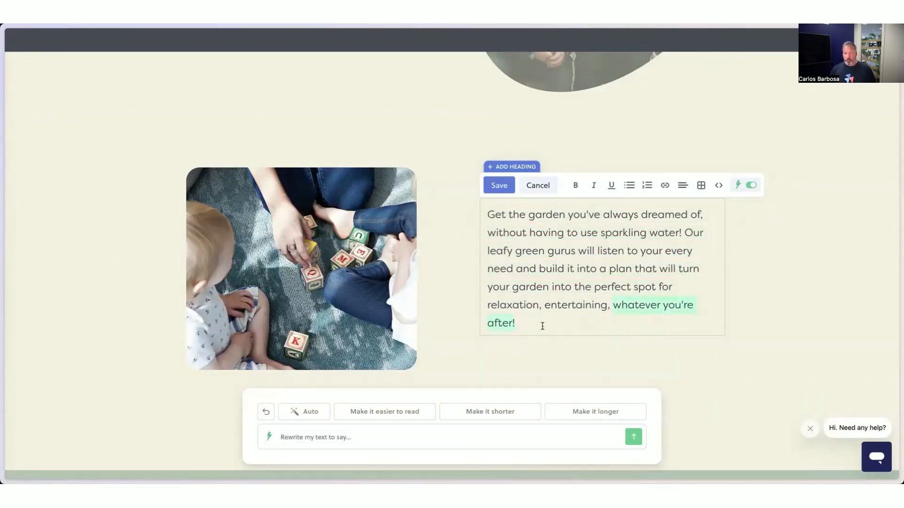
left_click(363, 433)
type("reqrite this to")
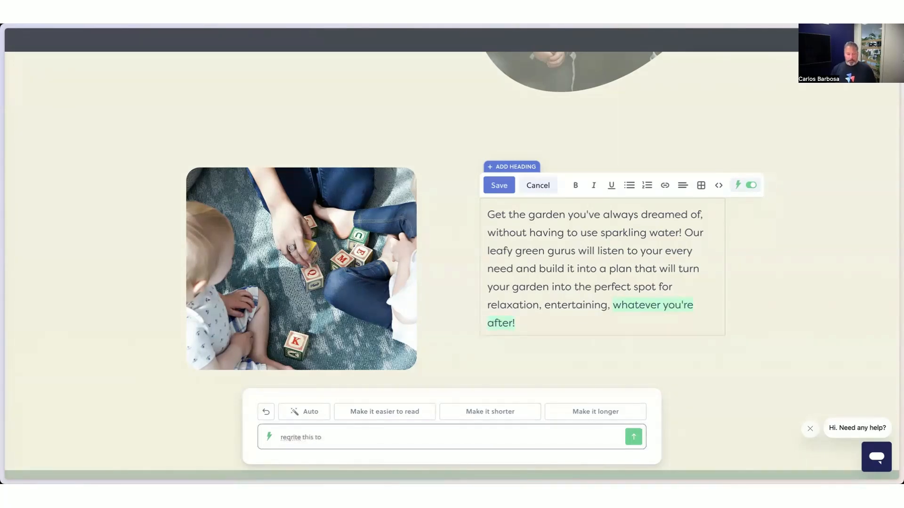
left_click(289, 436)
key("BackSpace")
type("w")
left_click(348, 441)
type("really engage the customer")
key("Return")
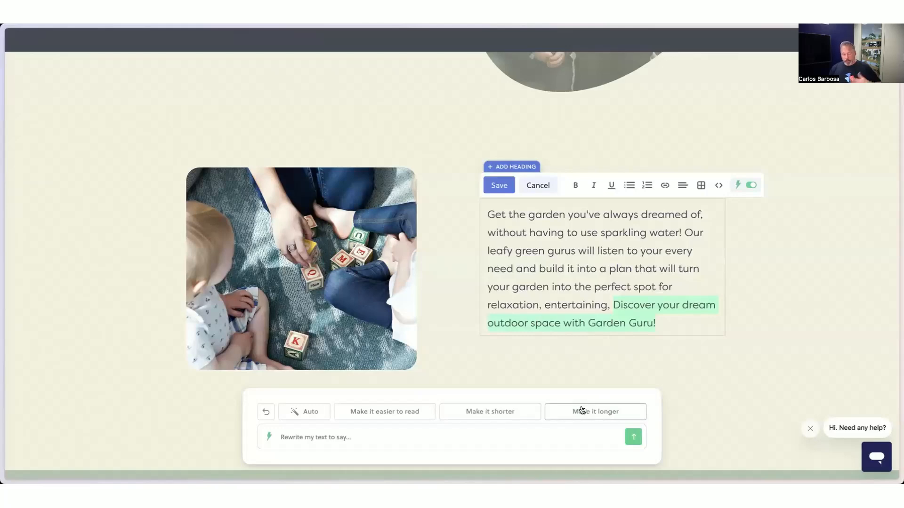
left_click(538, 186)
left_click(471, 290)
Step: Review the rest of the page's generated text, from "Our landscape services" to the closing call to get in touch
scroll(606, 303, "down", 15)
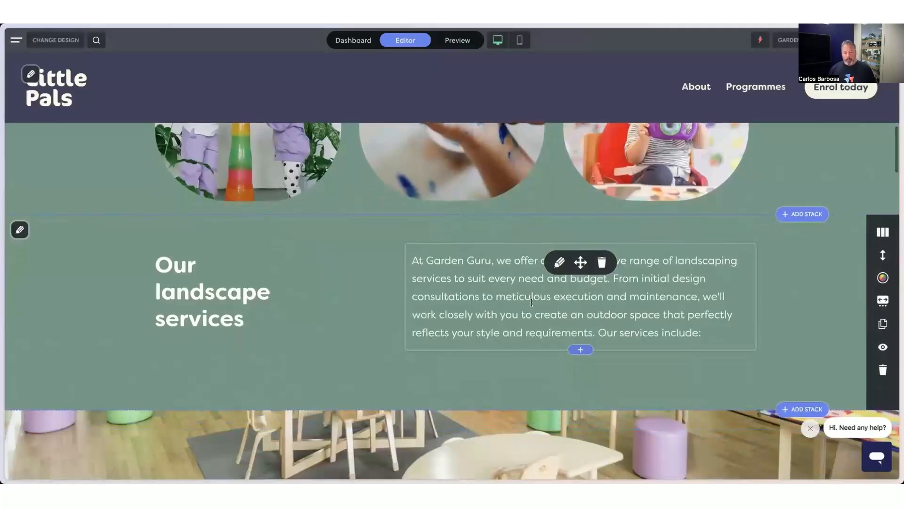
scroll(530, 302, "down", 2)
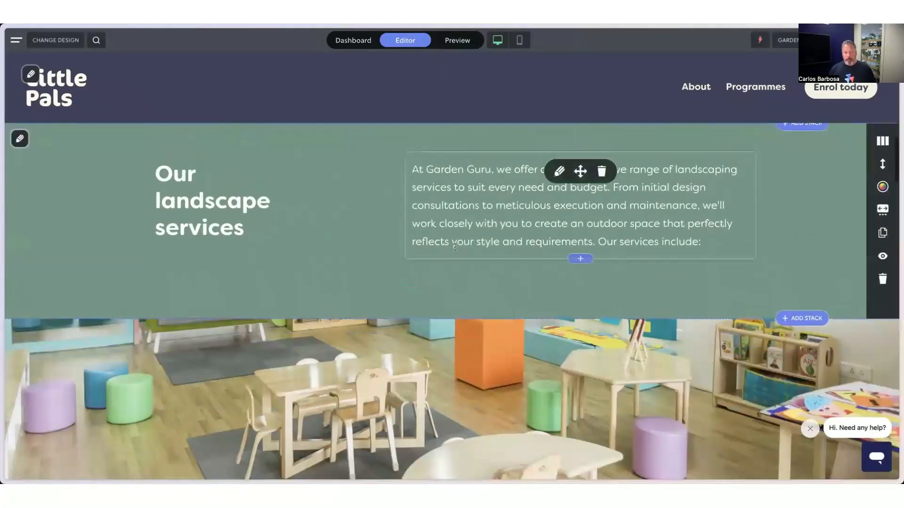
scroll(535, 223, "down", 2)
scroll(550, 249, "down", 10)
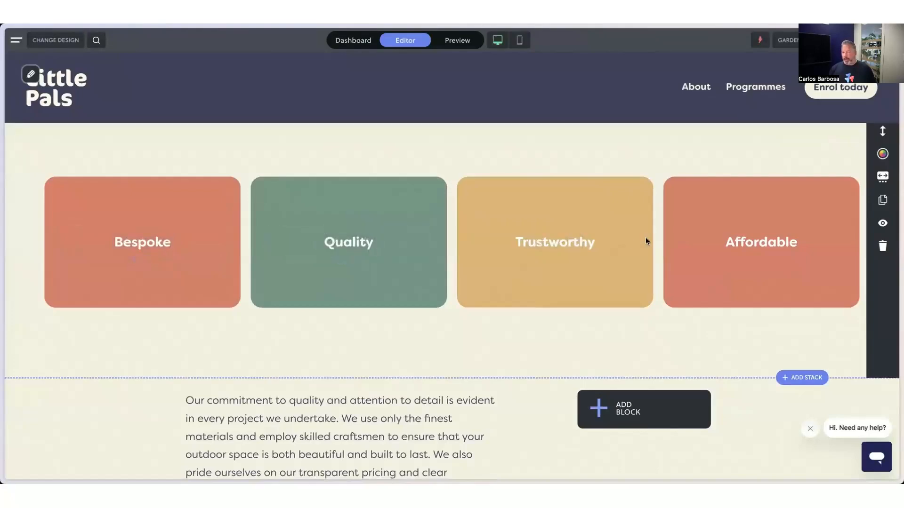
scroll(768, 254, "down", 10)
scroll(758, 256, "down", 15)
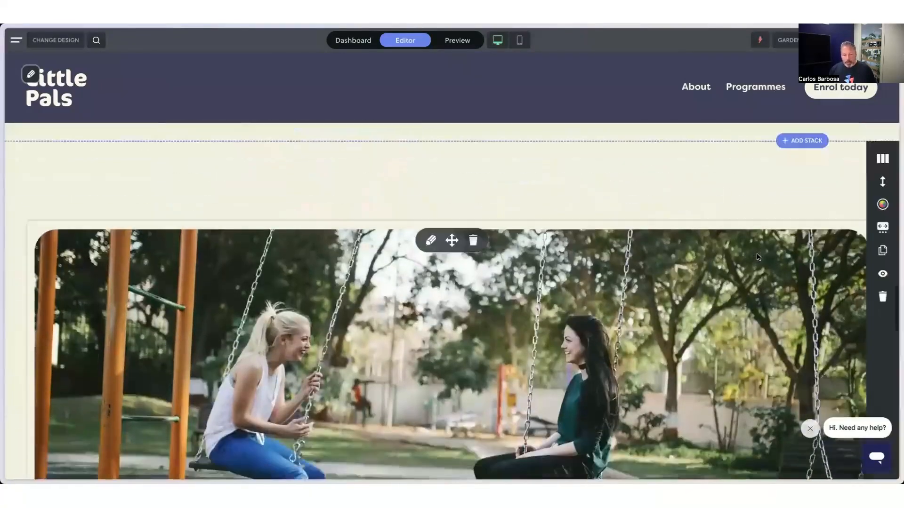
scroll(756, 253, "down", 8)
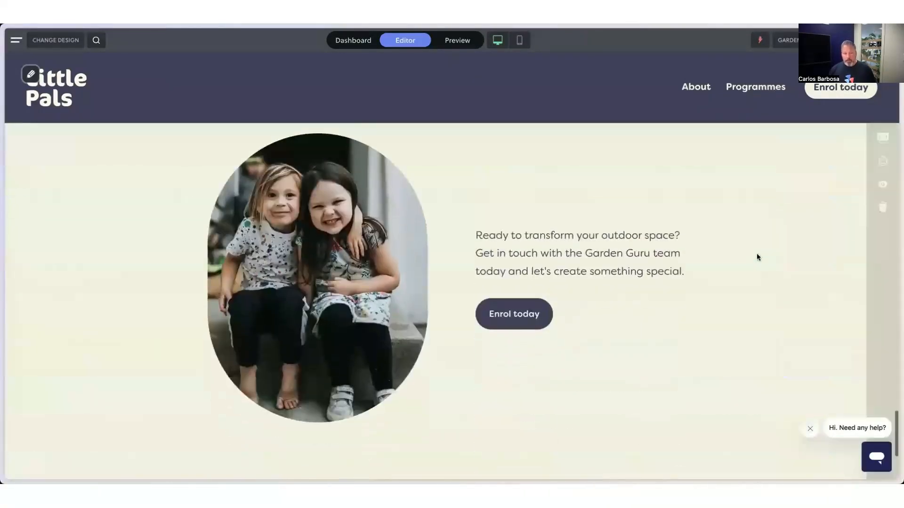
scroll(756, 253, "up", 12)
scroll(734, 252, "up", 10)
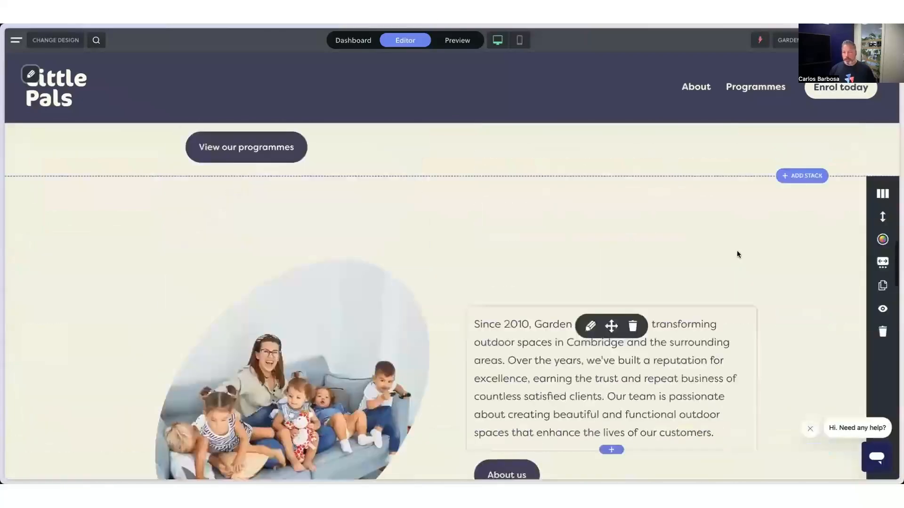
scroll(736, 254, "up", 4)
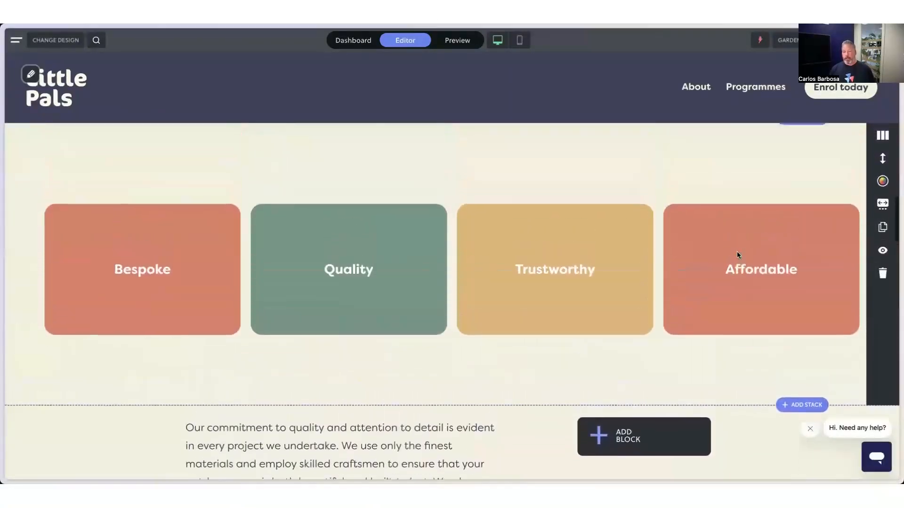
Step: Add a blank three-column stack between the four coloured tiles and the "Our commitment to quality" paragraph
scroll(765, 273, "down", 4)
scroll(765, 274, "down", 3)
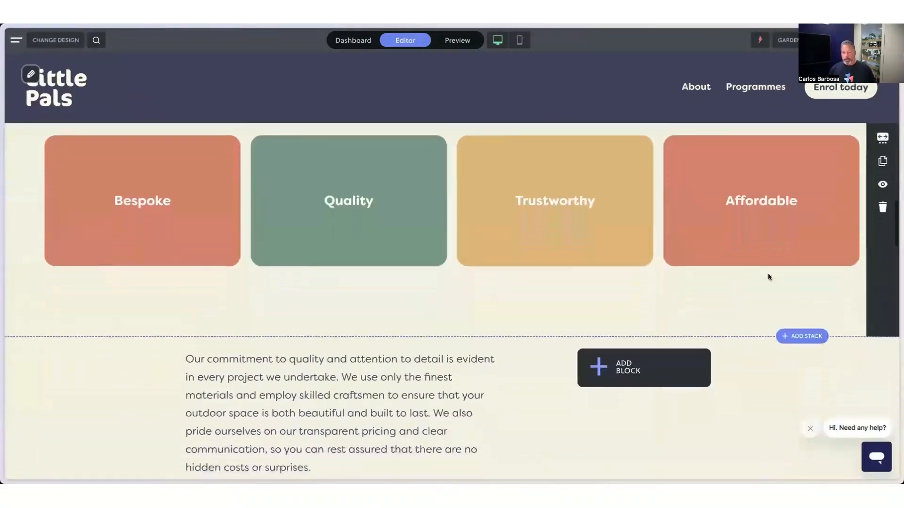
left_click(800, 298)
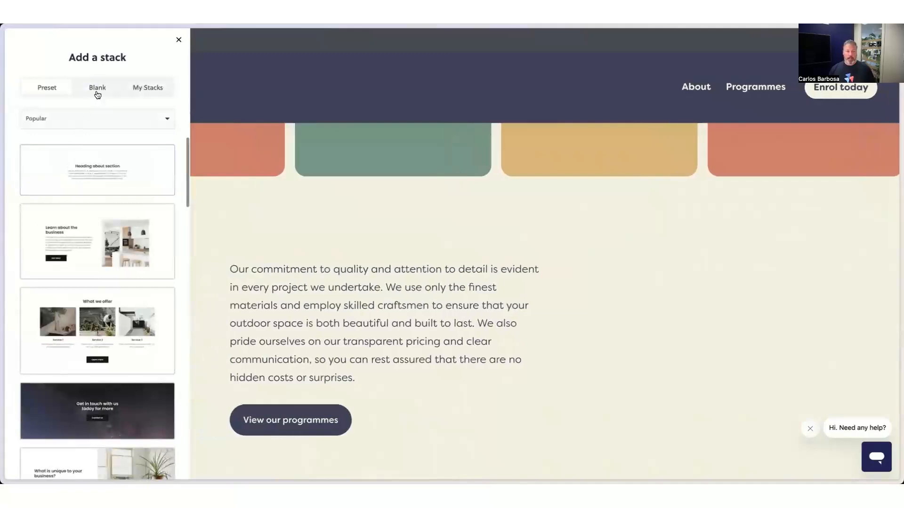
left_click(97, 89)
left_click(80, 197)
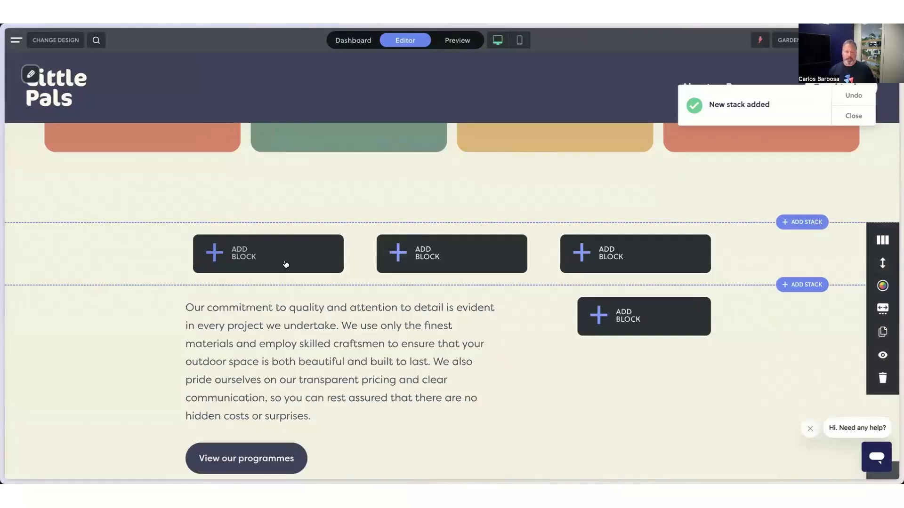
Step: Add a text block with the H3 heading "Garden Design" to the new stack's first column and save it
left_click(285, 264)
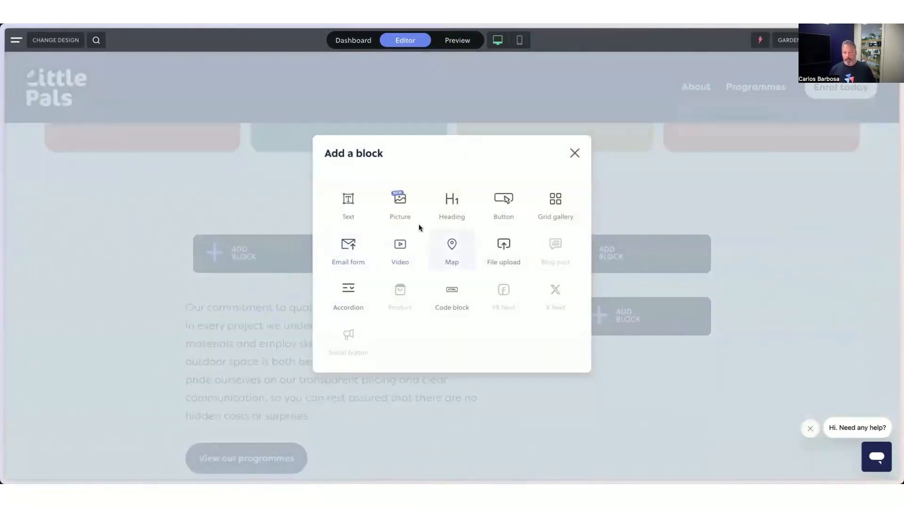
left_click(349, 201)
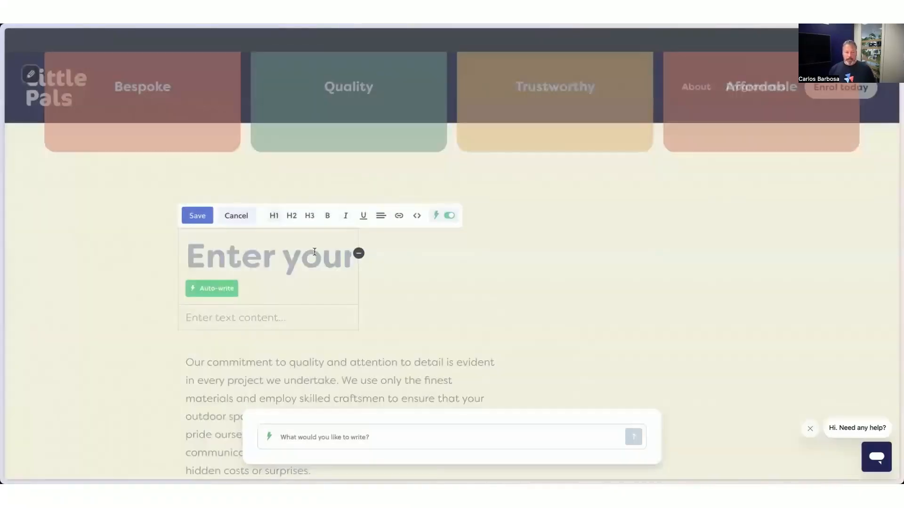
left_click(310, 217)
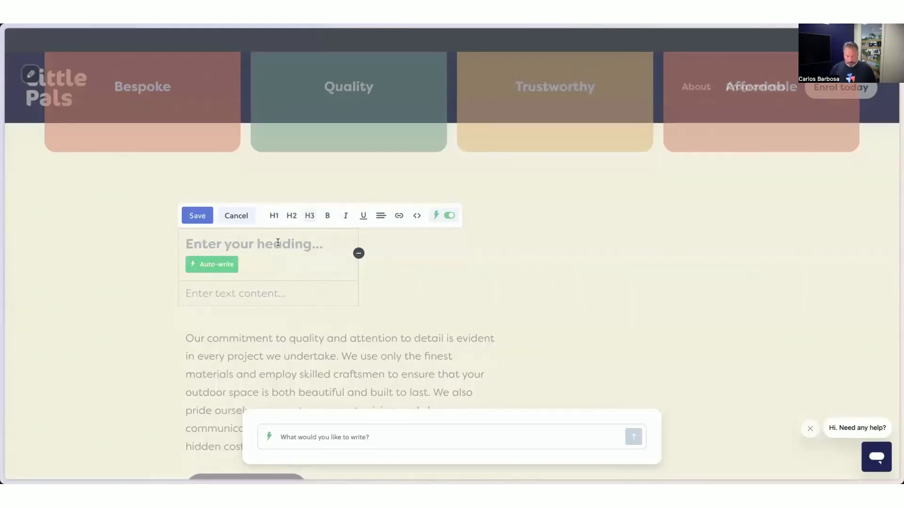
type("Garden Design")
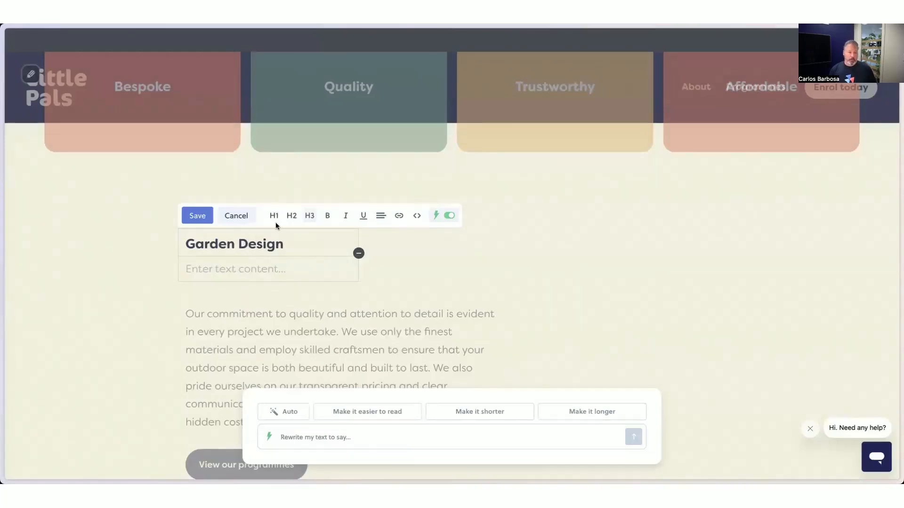
left_click(207, 215)
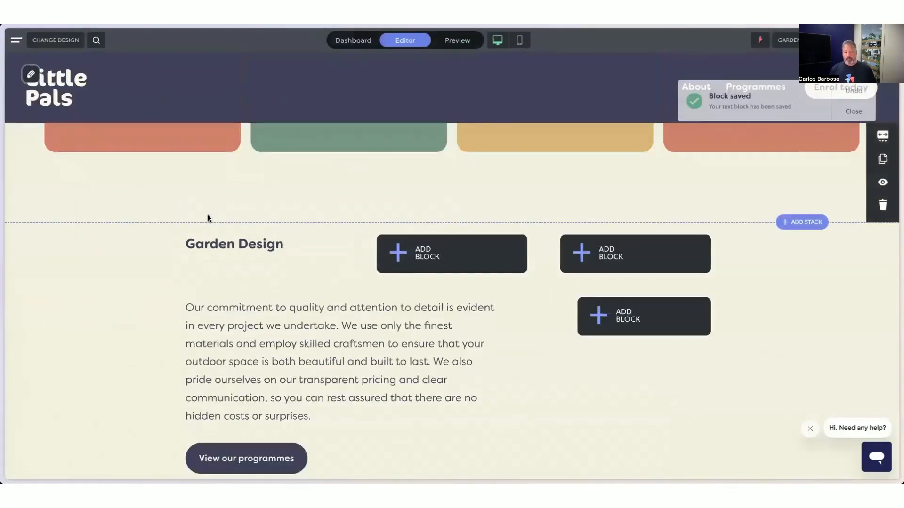
Step: Add a text block with the H3 heading "Lawn Care" to the new stack's second column and save it
left_click(422, 255)
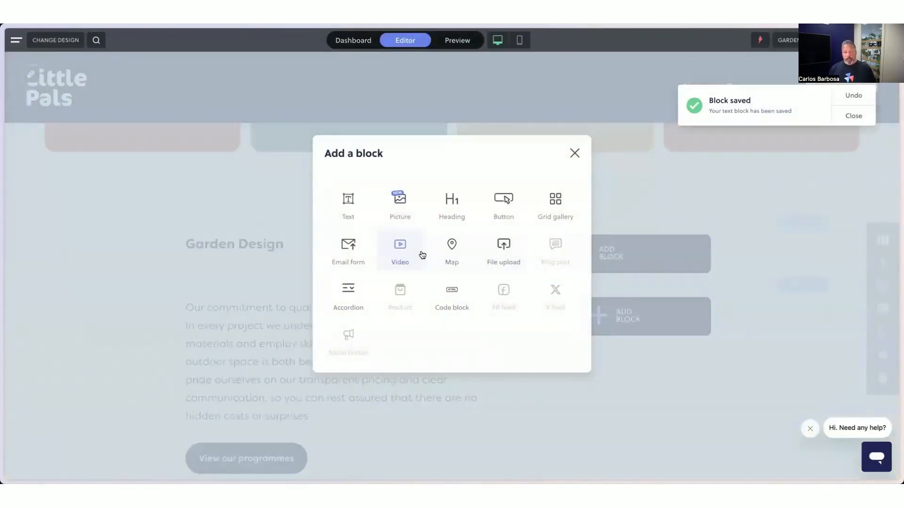
left_click(348, 202)
left_click(493, 215)
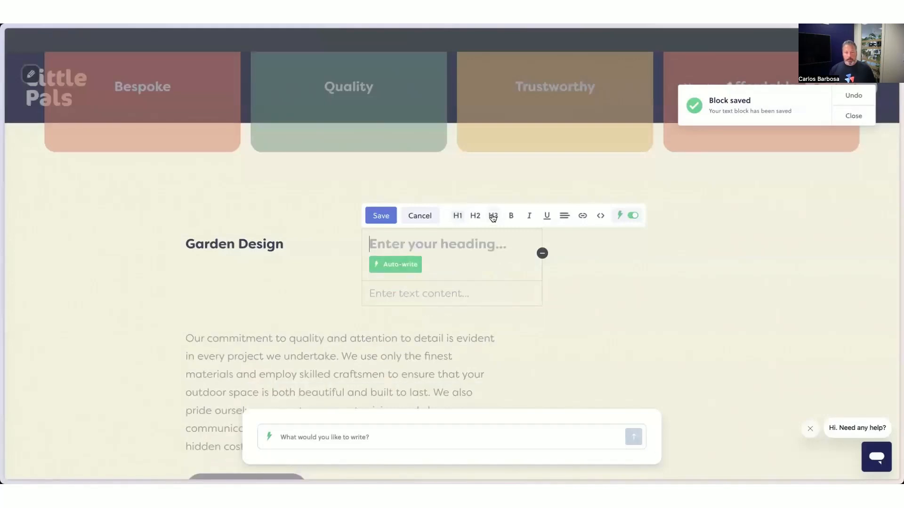
type("l")
key("BackSpace")
type("Lawn Care")
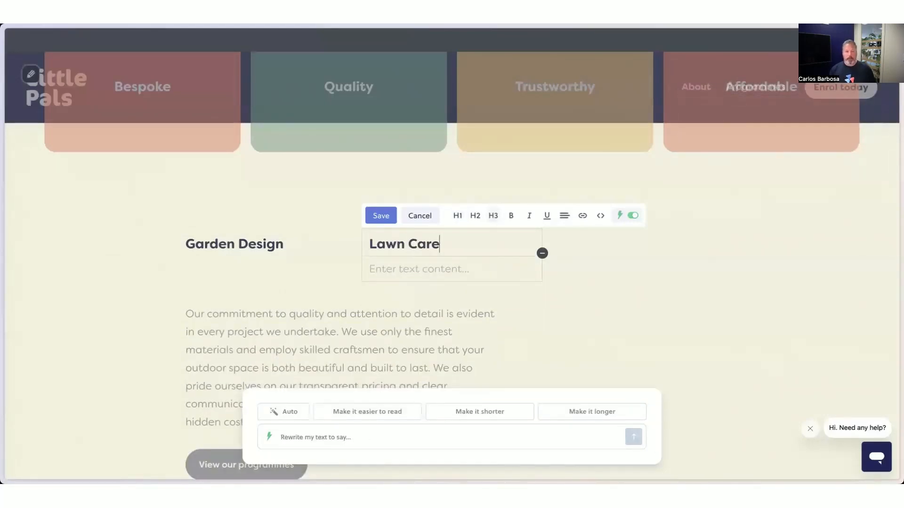
left_click(381, 216)
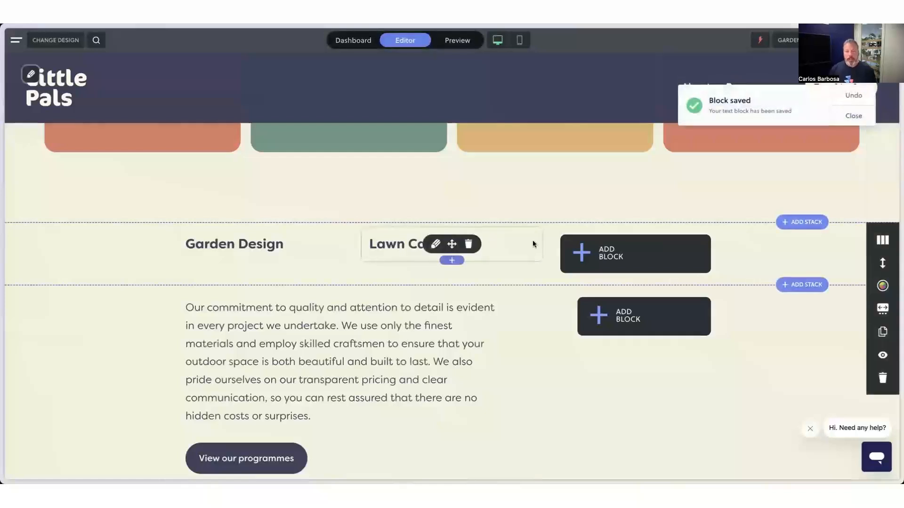
left_click(594, 249)
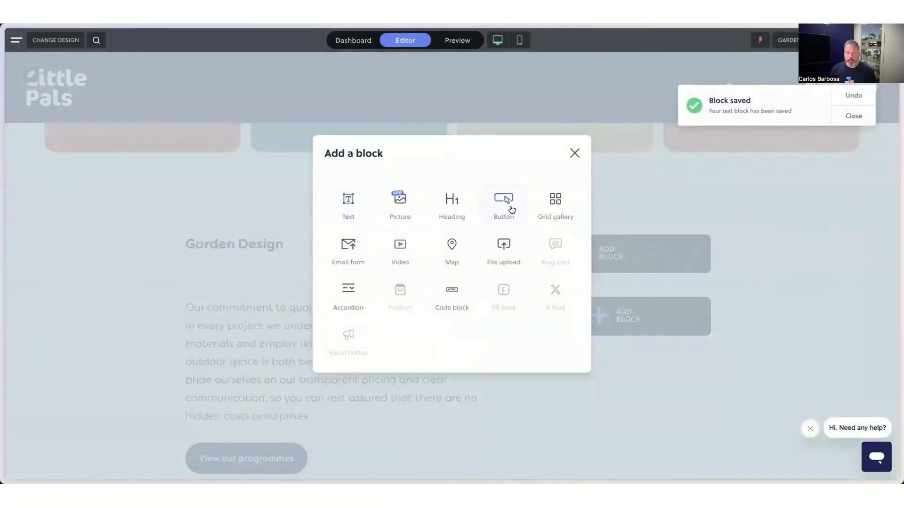
left_click(574, 153)
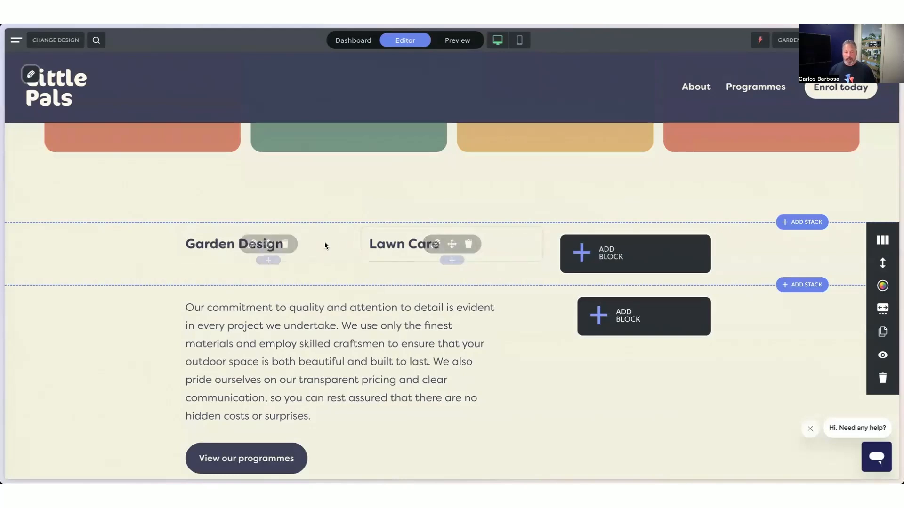
scroll(234, 251, "up", 5)
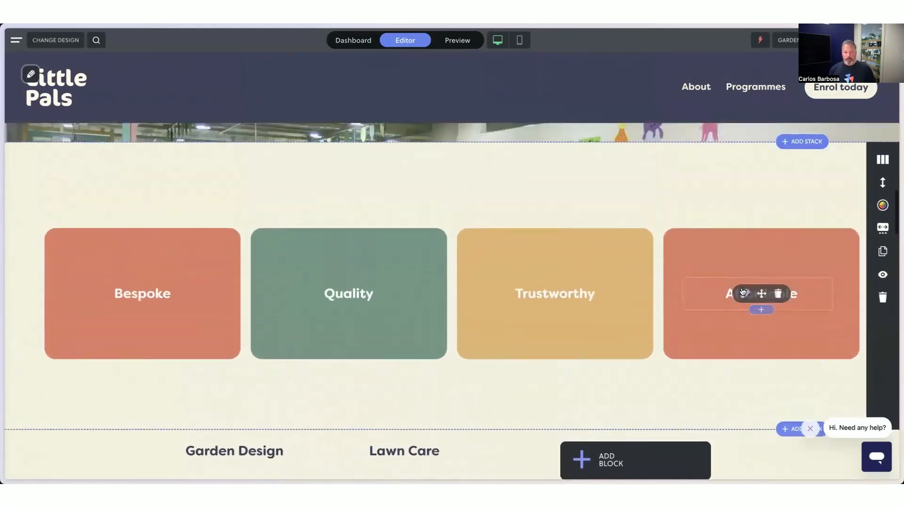
scroll(494, 317, "down", 6)
scroll(499, 316, "down", 1)
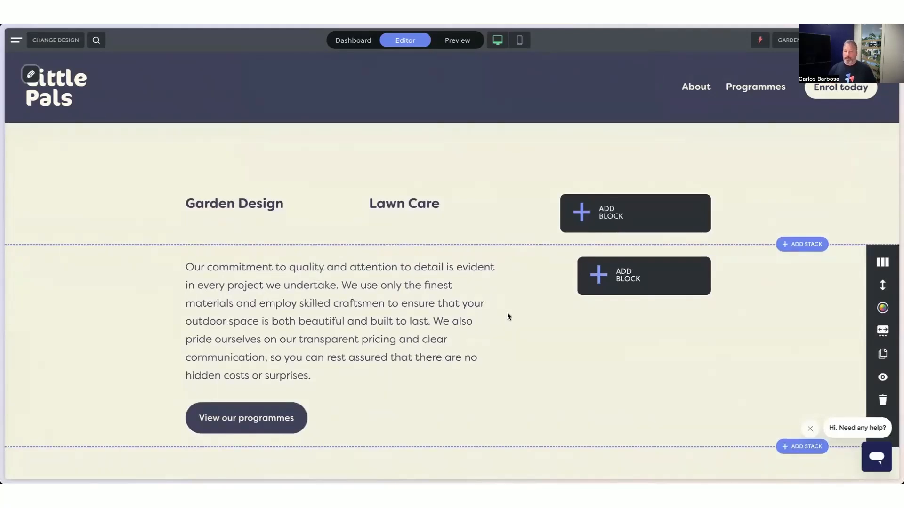
Step: Add a text block with the auto-written H3 heading "Outdoor lighting" to the new stack's third column and save it
left_click(595, 217)
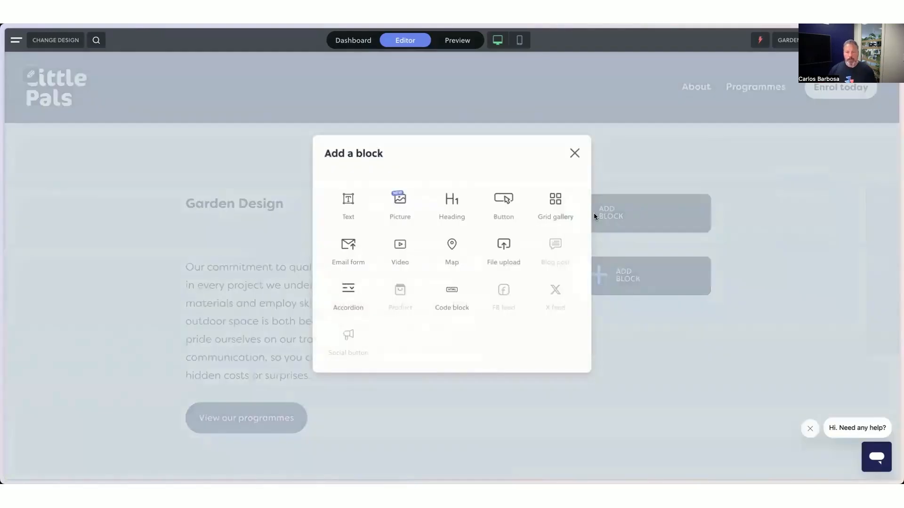
left_click(348, 202)
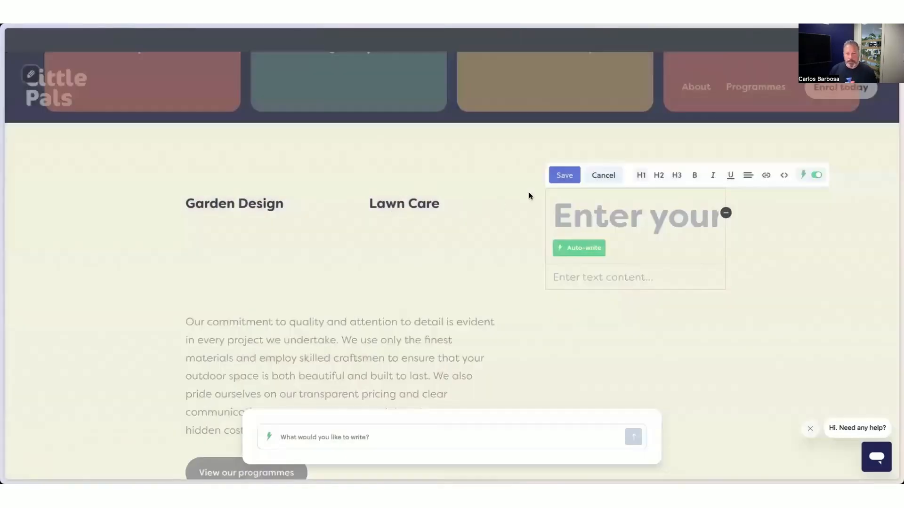
left_click(681, 181)
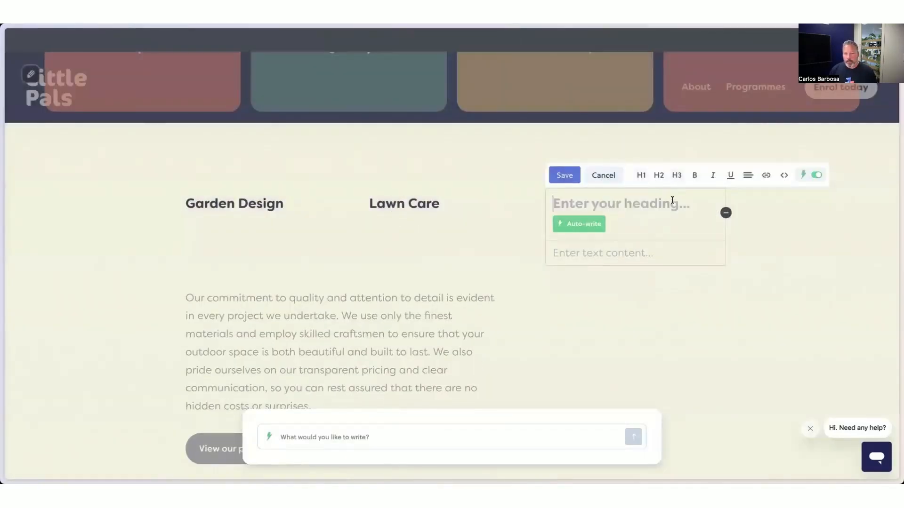
left_click(586, 225)
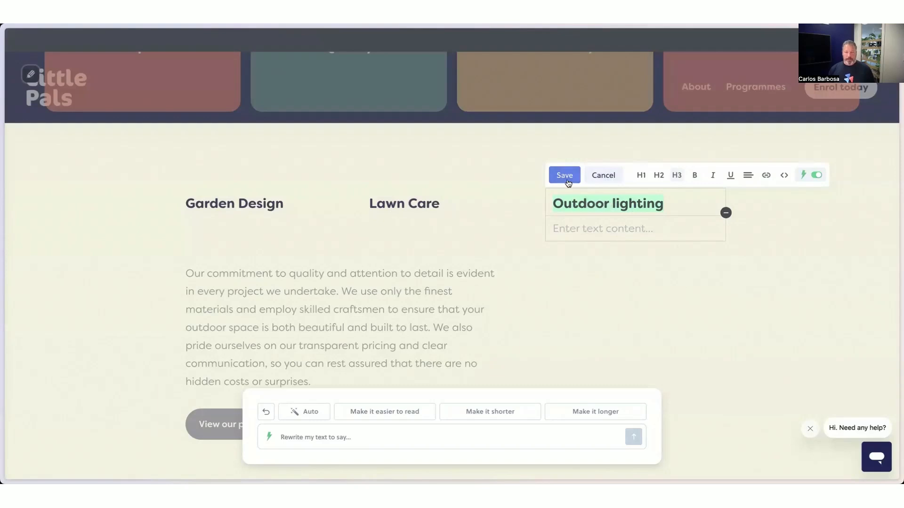
left_click(564, 177)
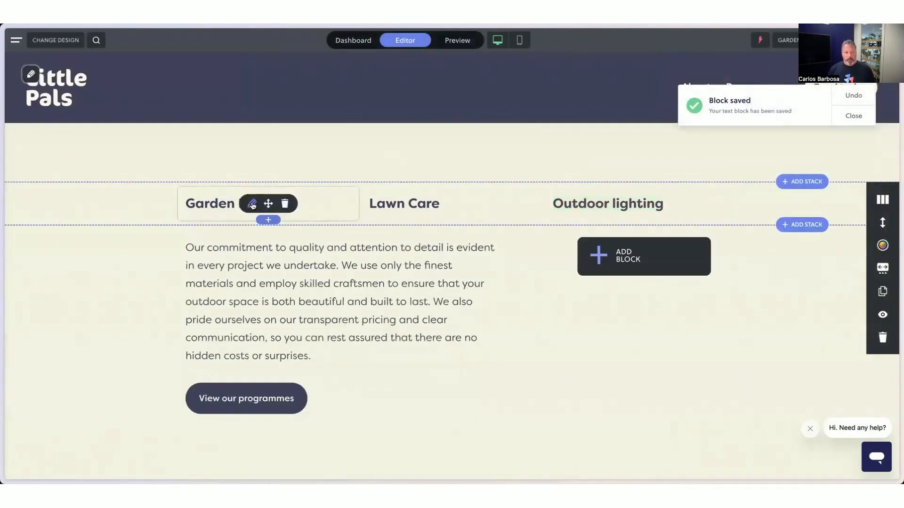
Step: Auto-write the body text under the "Garden Design" heading and read through the generated paragraph
left_click(253, 204)
left_click(234, 228)
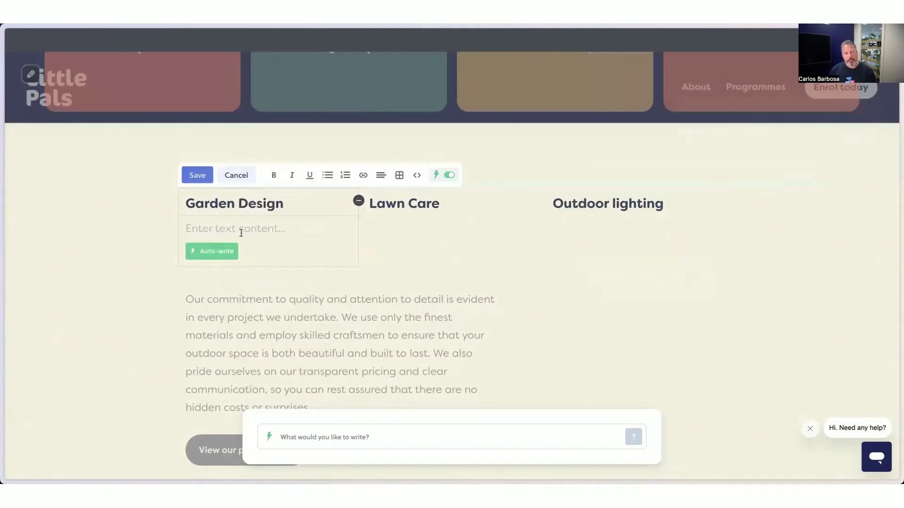
left_click(216, 255)
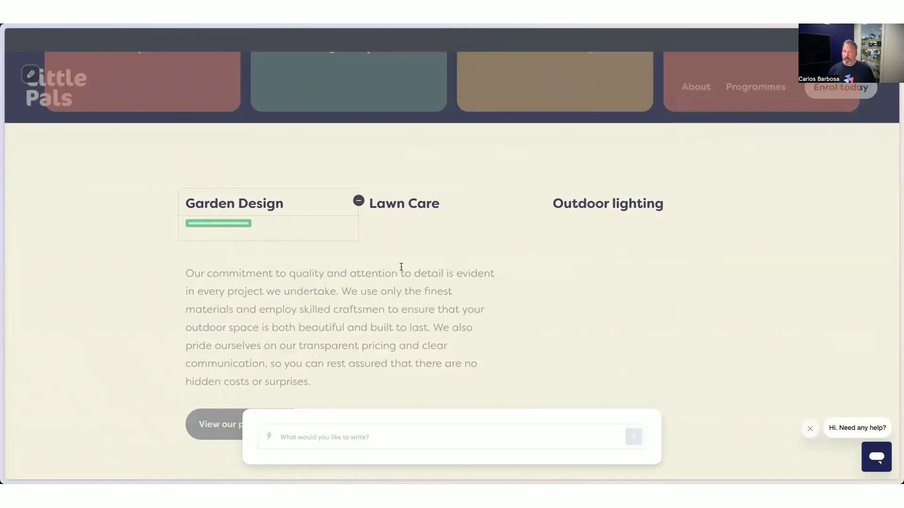
scroll(359, 285, "up", 5)
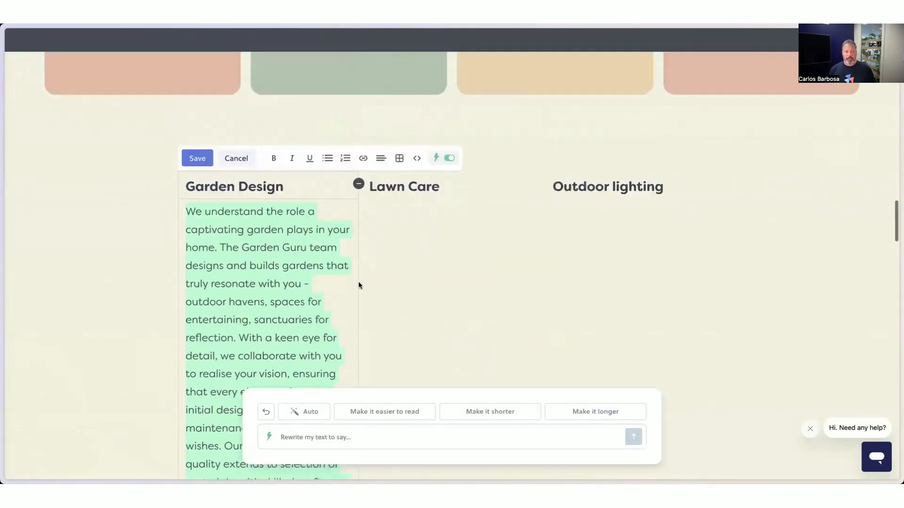
scroll(306, 283, "down", 2)
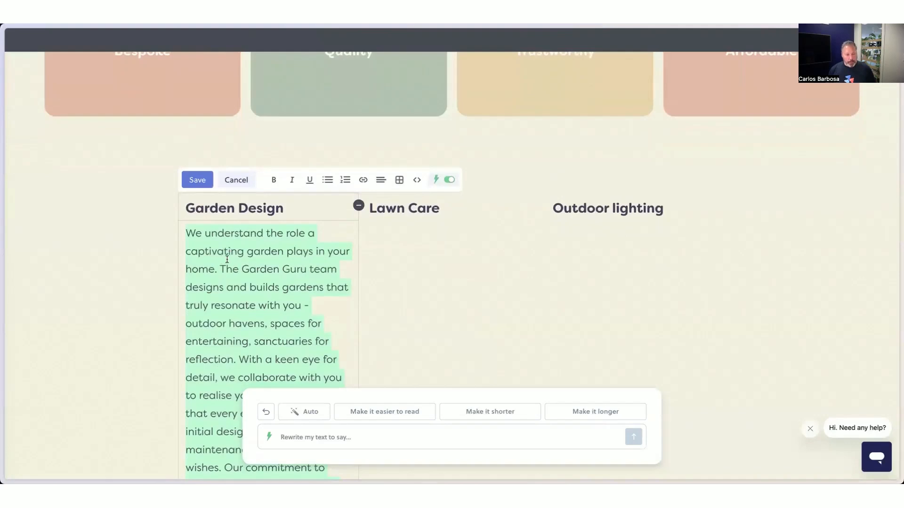
scroll(294, 273, "down", 2)
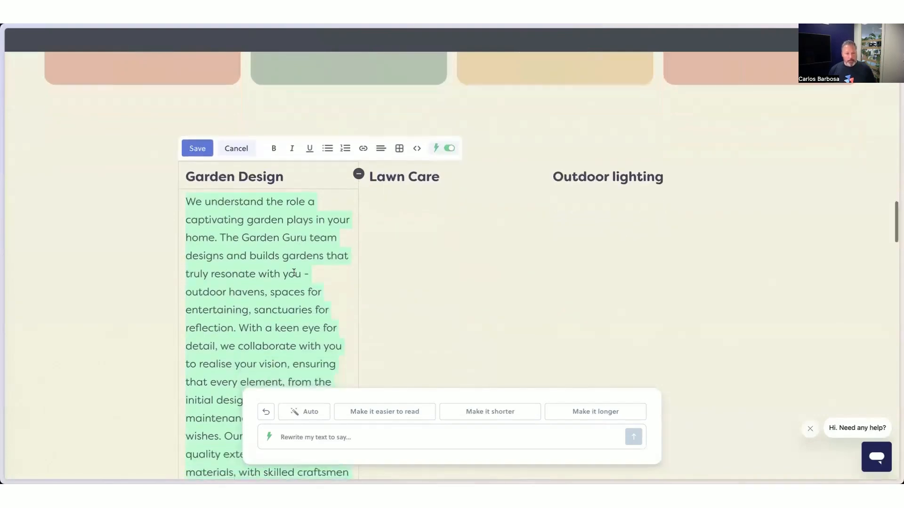
left_click_drag(213, 256, 292, 257)
scroll(297, 278, "down", 10)
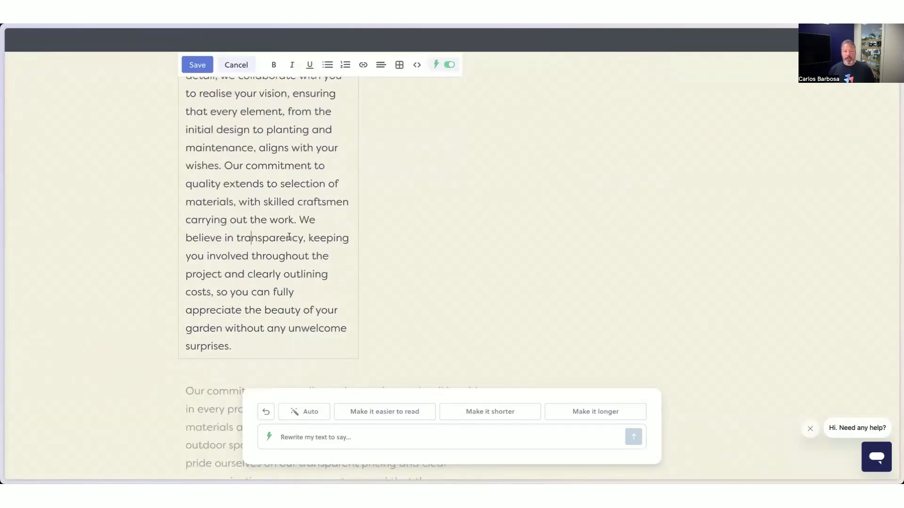
scroll(253, 230, "up", 9)
Step: Shorten the "Garden Design" paragraph twice with the AI's Make it shorter option
left_click(494, 413)
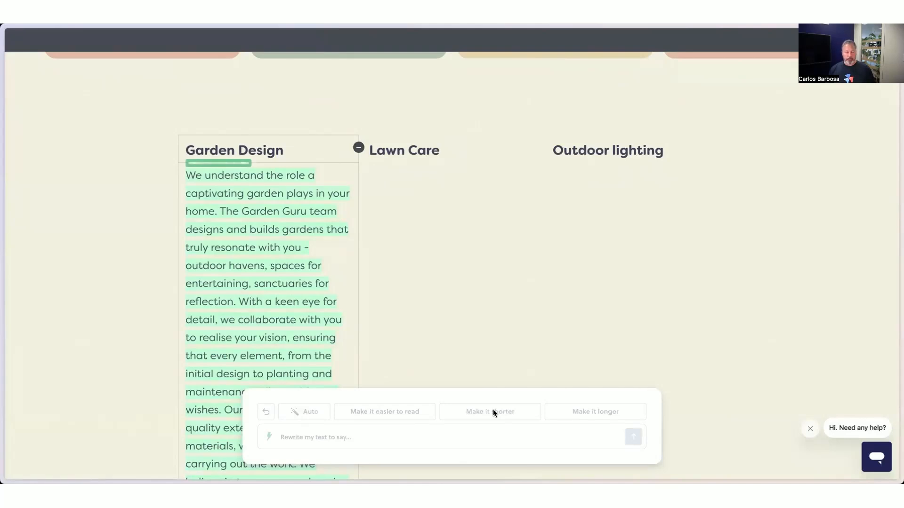
scroll(362, 303, "down", 4)
scroll(362, 302, "up", 1)
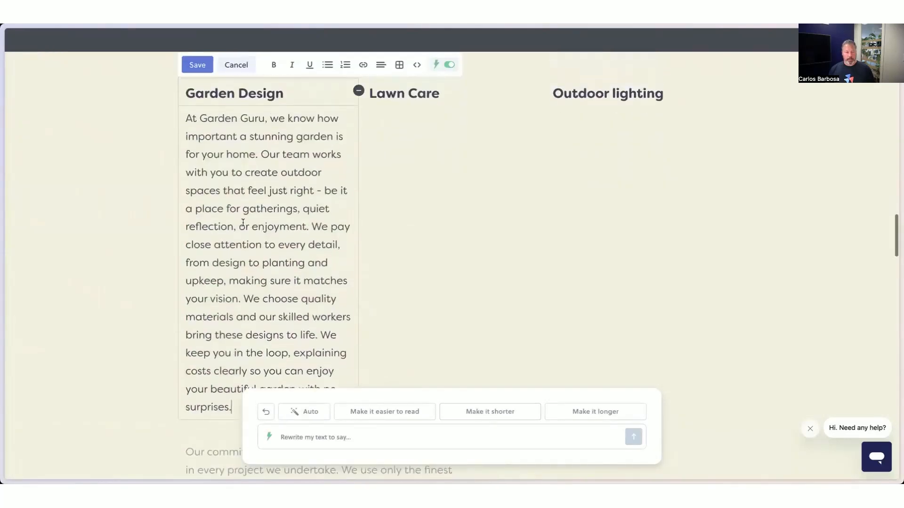
left_click(506, 412)
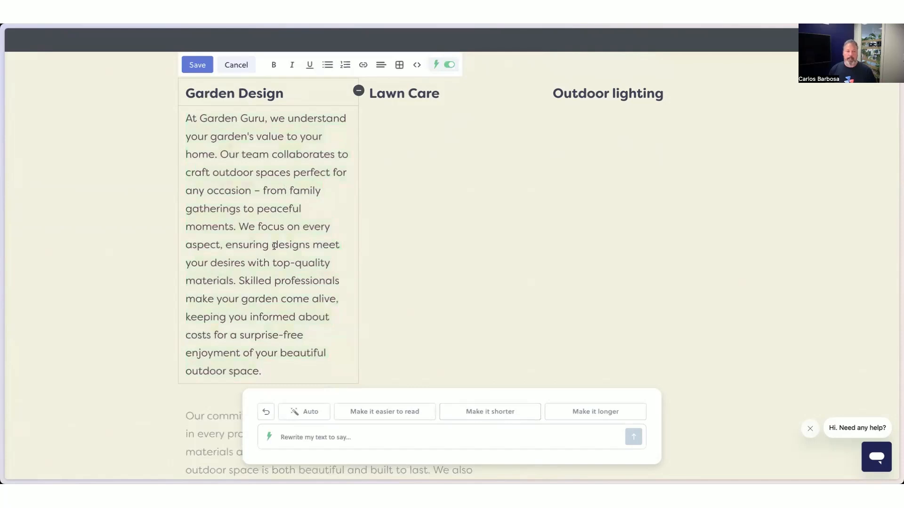
scroll(337, 269, "up", 1)
Step: Rewrite the "Garden Design" paragraph with a custom AI prompt asking for roughly half of its present length, and save the block
left_click(347, 446)
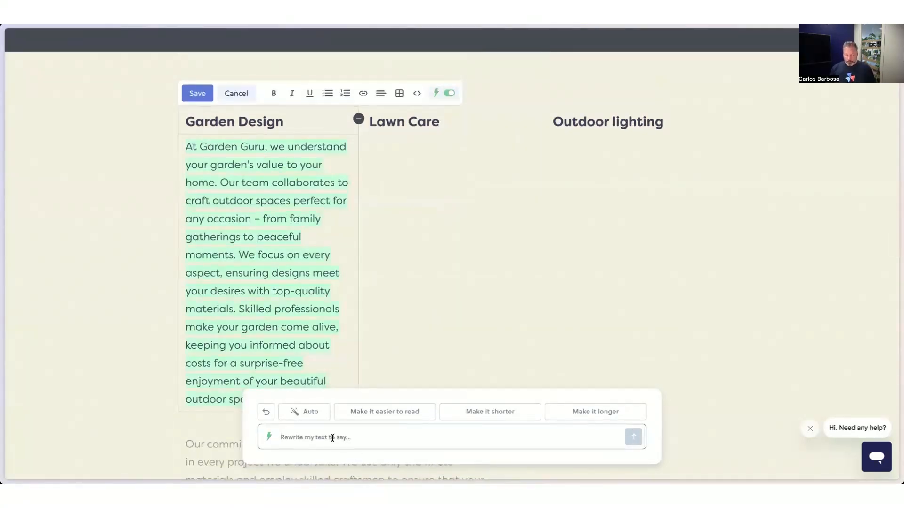
type("Rewrite this paragraph to be")
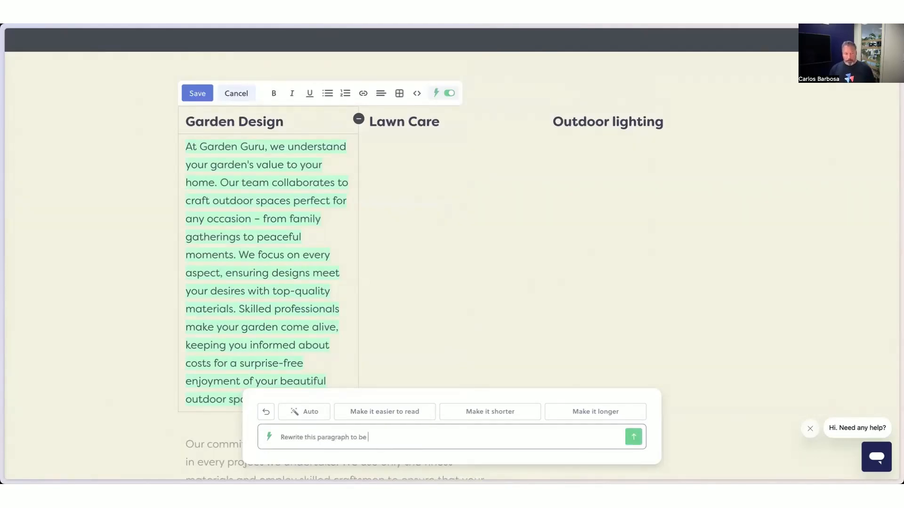
type(" shoter roughly ")
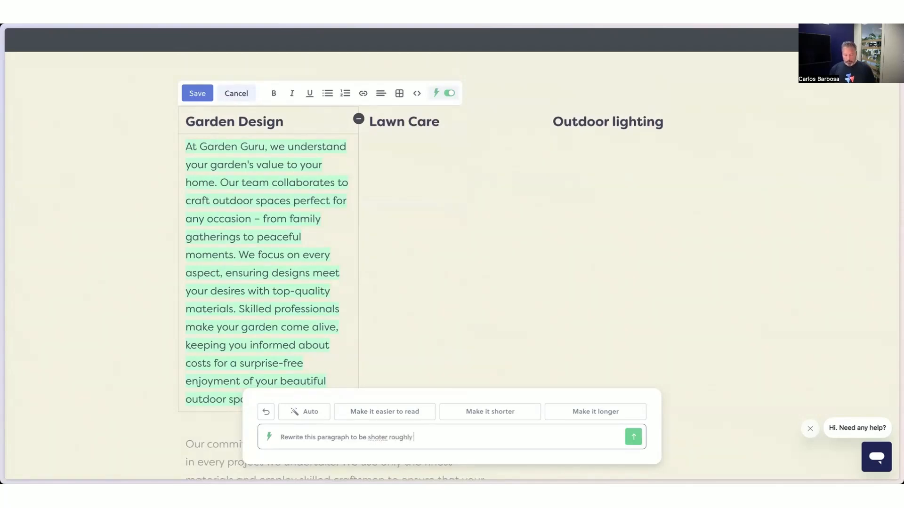
type("half of whhat it is now")
key("Return")
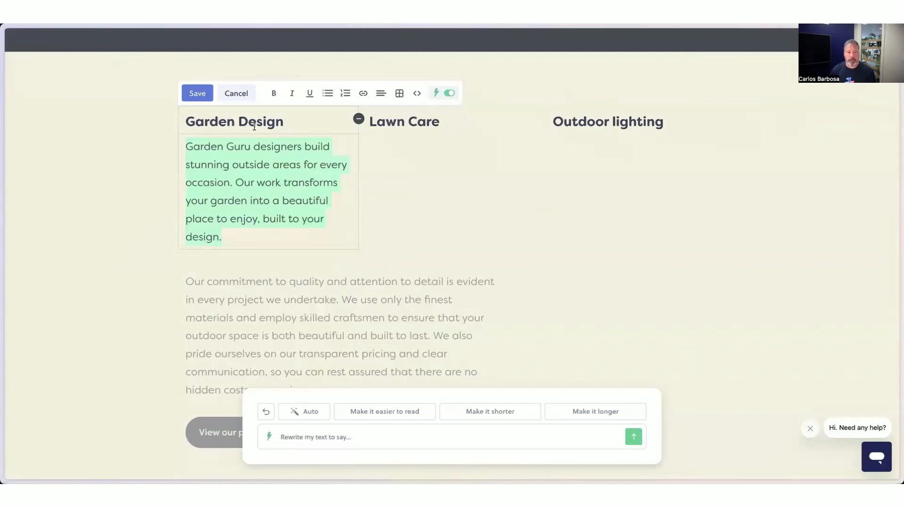
left_click(197, 93)
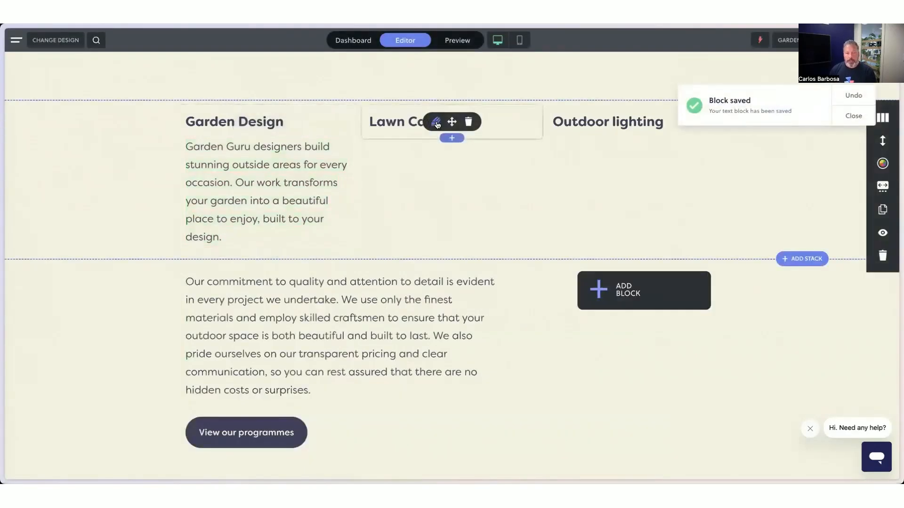
Step: Auto-write the body text under the "Lawn Care" heading, make it shorter once, and save the block
left_click(433, 123)
left_click(410, 144)
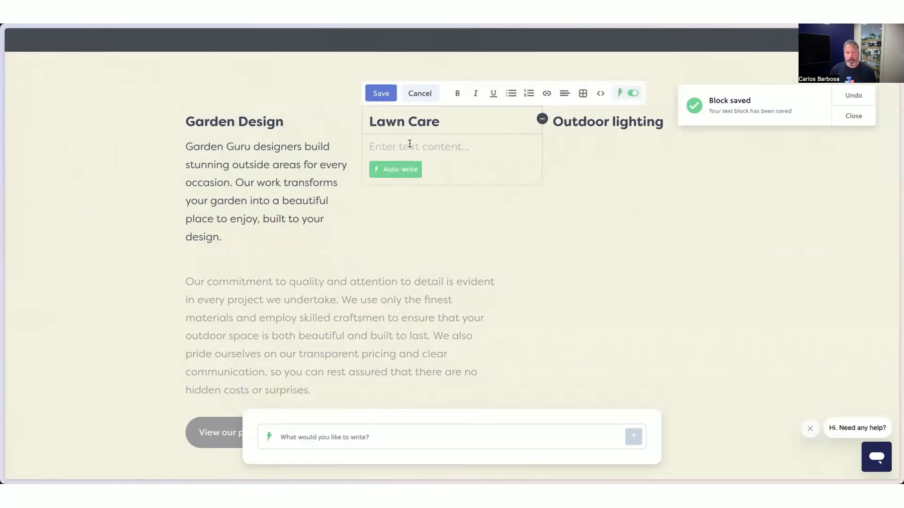
left_click(407, 169)
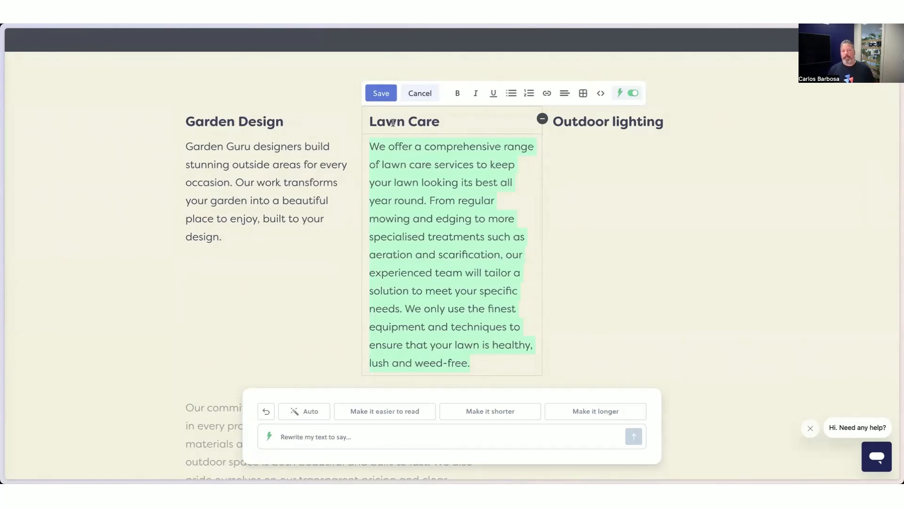
left_click(502, 411)
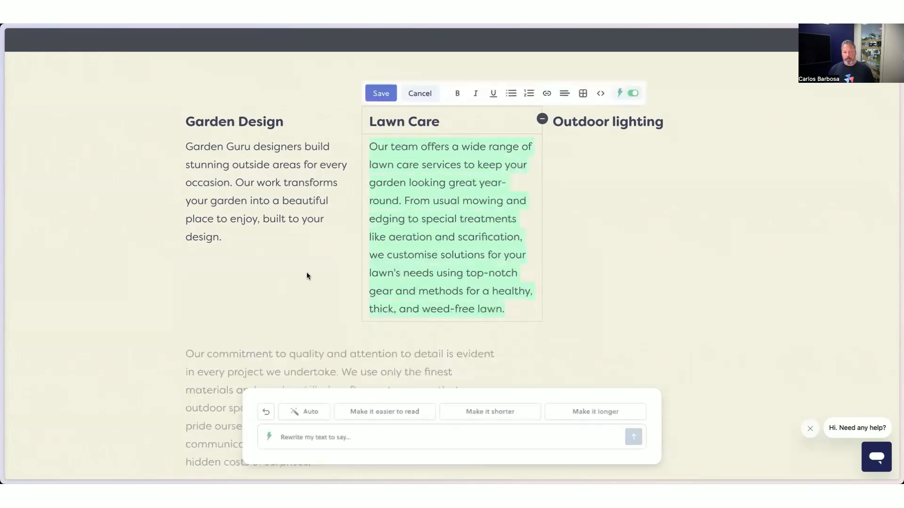
left_click(384, 97)
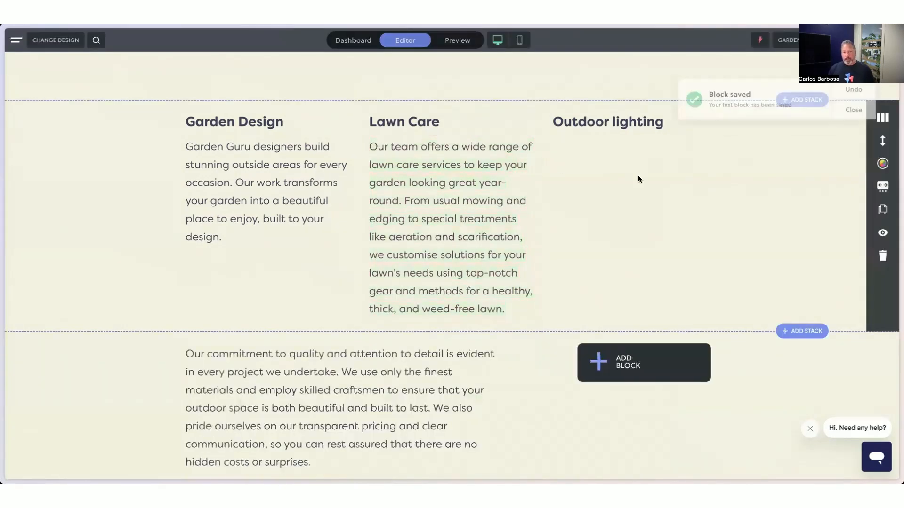
Step: Auto-write the body text under the "Outdoor lighting" heading, make it shorter once, and save the block
left_click(622, 123)
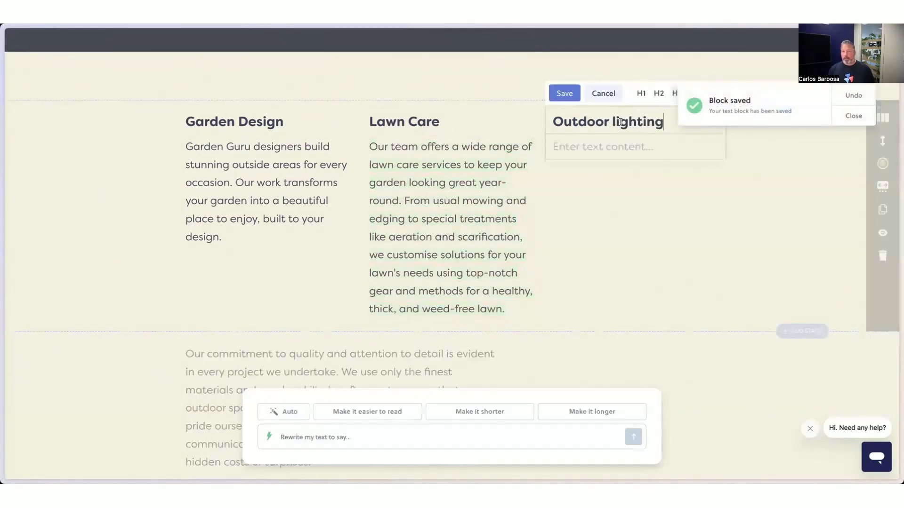
left_click(592, 145)
left_click(585, 175)
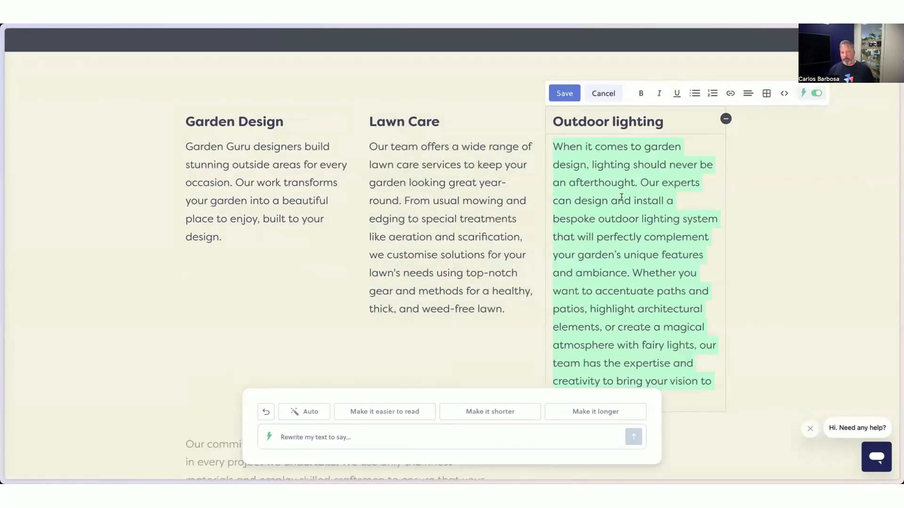
left_click(508, 411)
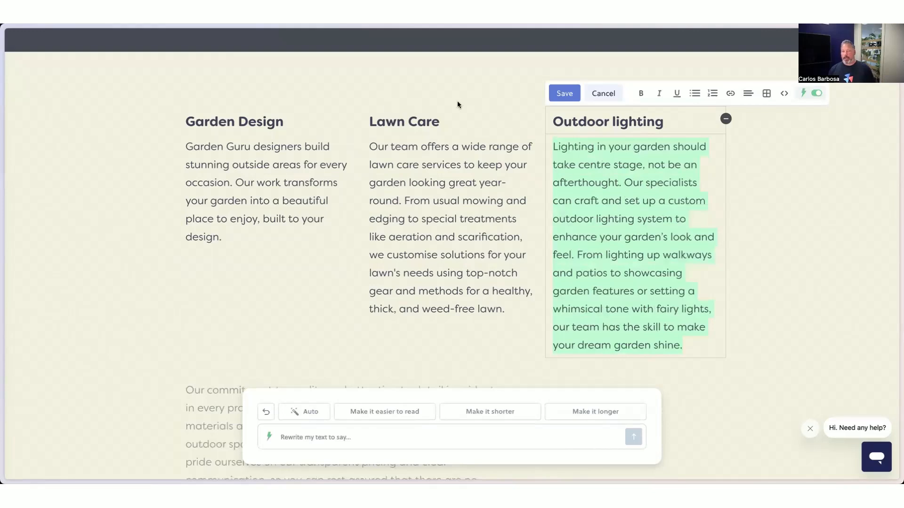
left_click(564, 94)
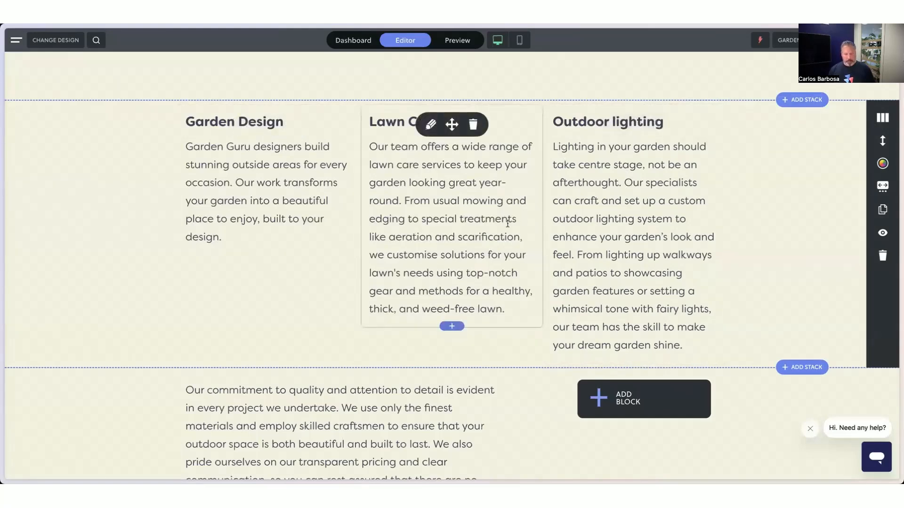
Step: Look over the remaining sections of the page, from the "Our commitment to quality" paragraph to the three-picture row and the welcome text
scroll(491, 240, "down", 5)
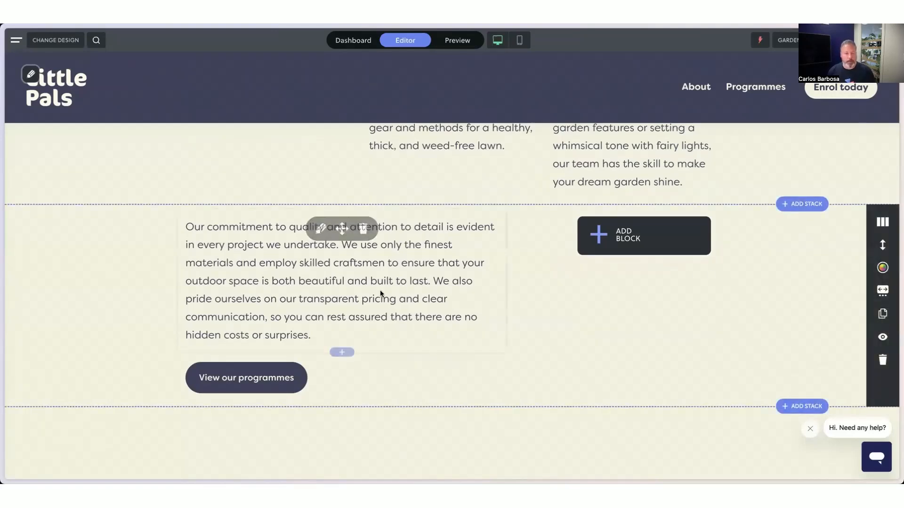
scroll(519, 315, "down", 5)
scroll(521, 315, "down", 3)
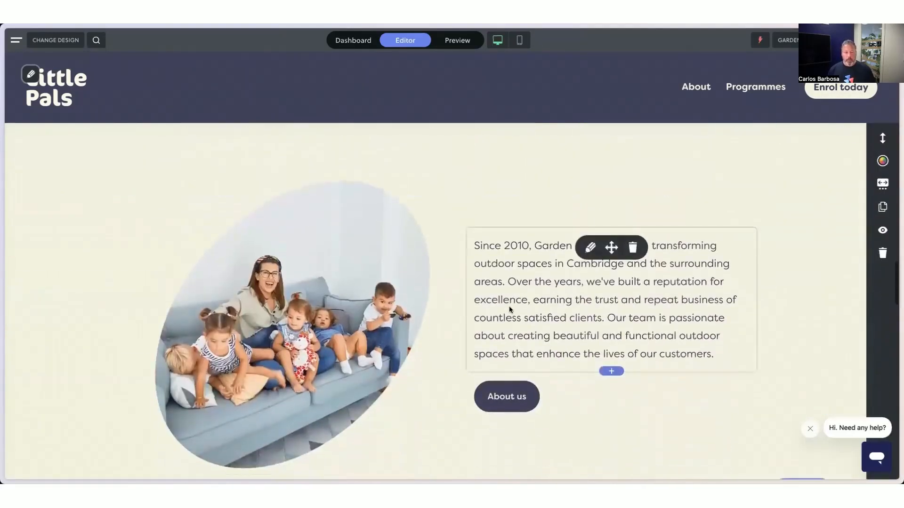
scroll(501, 304, "down", 15)
scroll(510, 303, "up", 5)
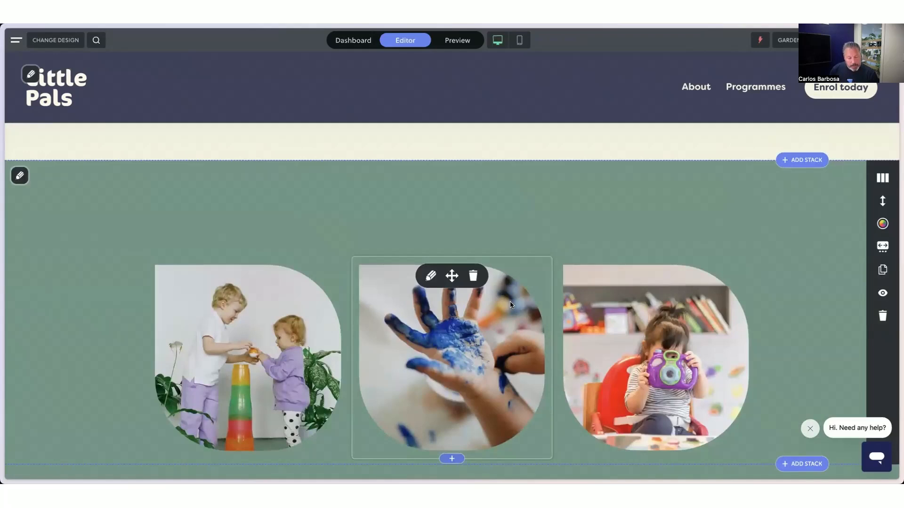
scroll(493, 306, "up", 8)
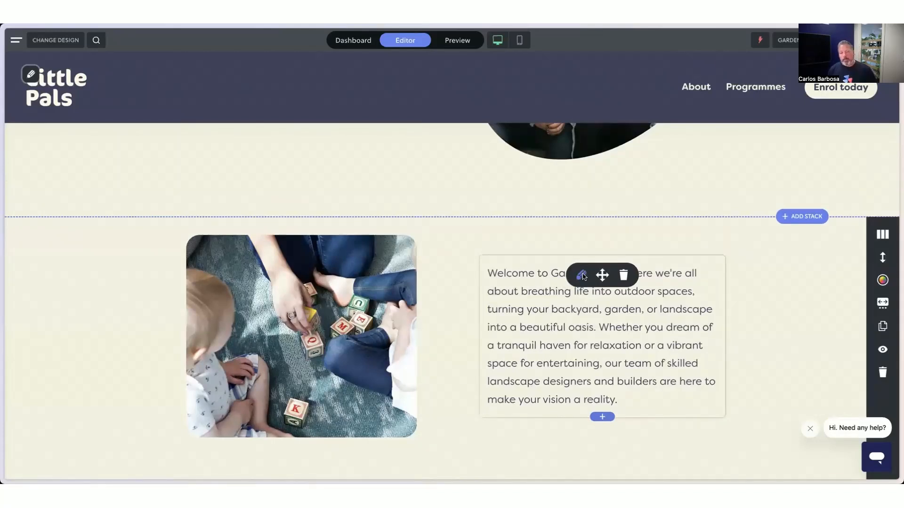
left_click(584, 275)
scroll(532, 288, "down", 2)
left_click(351, 440)
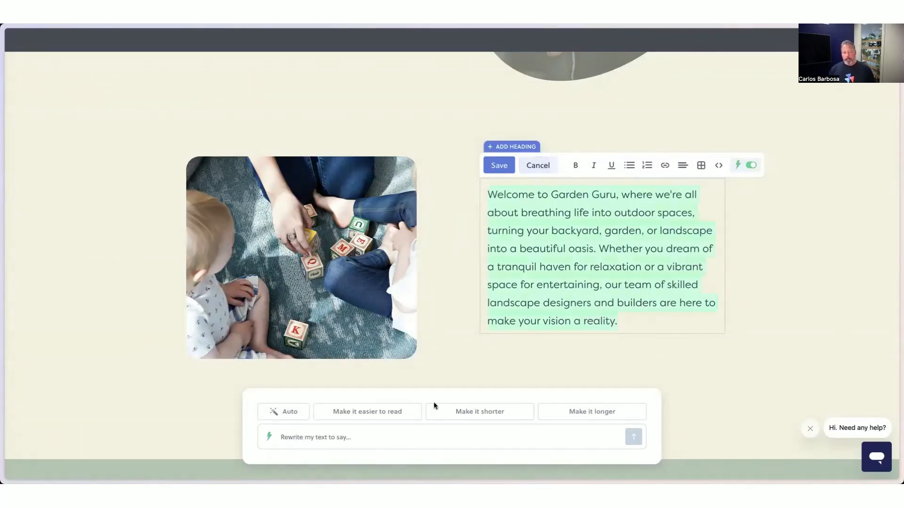
left_click(537, 171)
Step: Add a text block below the Garden Guru welcome paragraph and remove its heading field
scroll(555, 254, "down", 2)
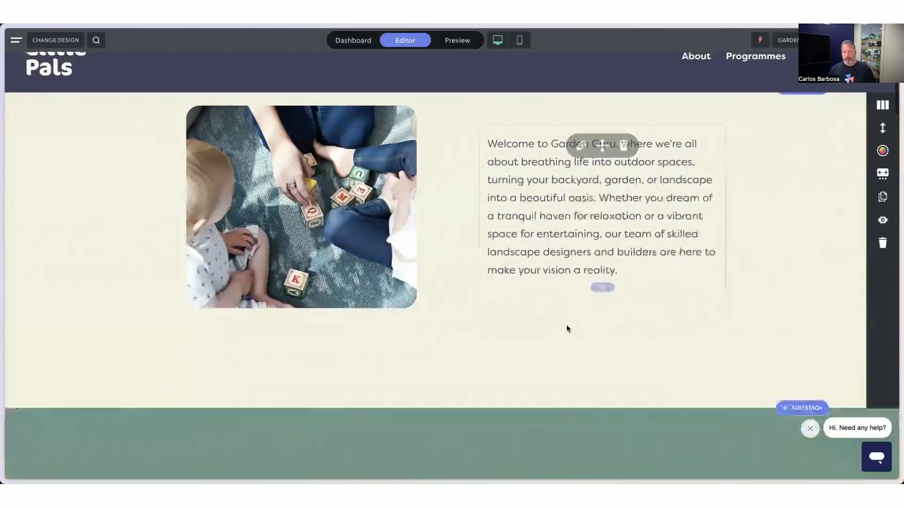
left_click(596, 256)
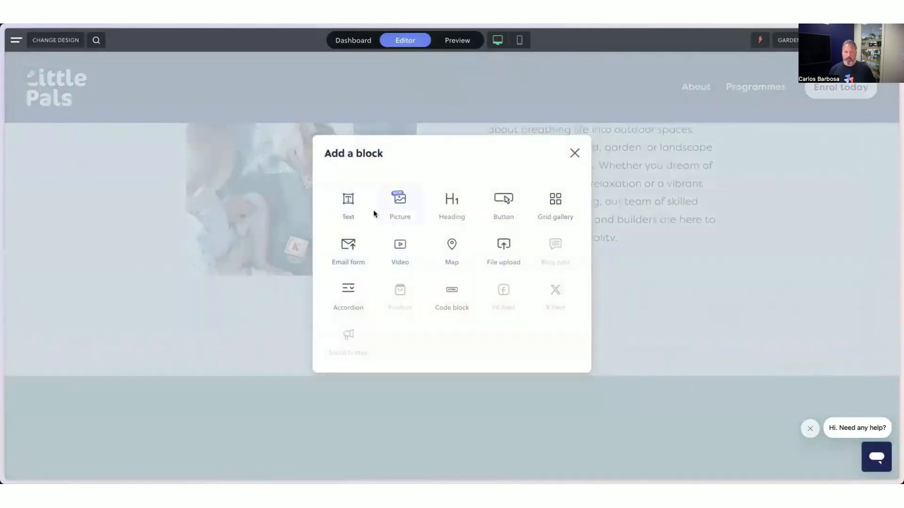
left_click(348, 205)
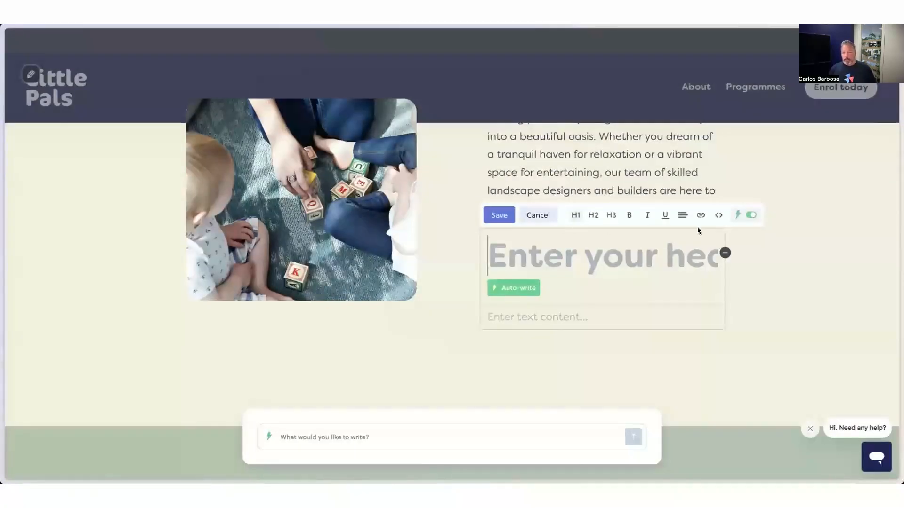
left_click(725, 253)
Step: Generate the block's text with the prompt "Write a paragraph about why you would even want to get a professional landscaper involved." and save it
left_click(376, 436)
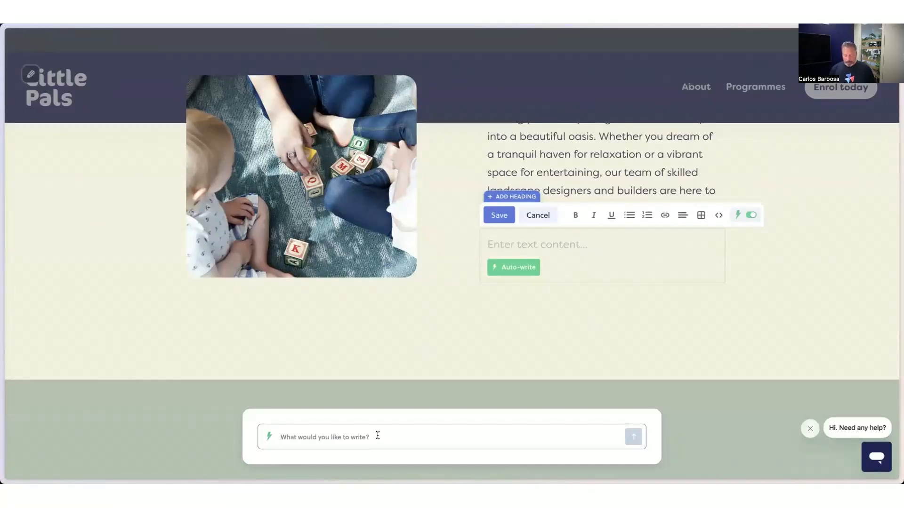
type("Write a para")
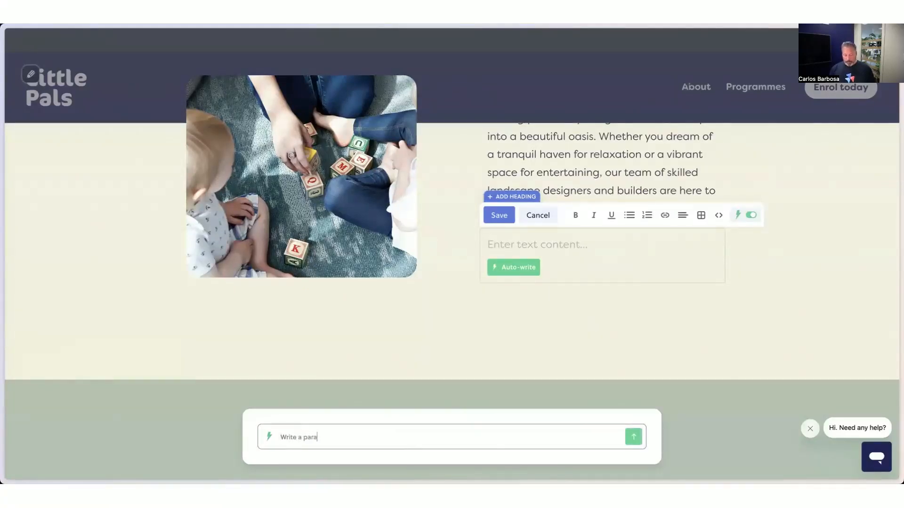
type("graph about why you would even want to get a professional landscaper involved.")
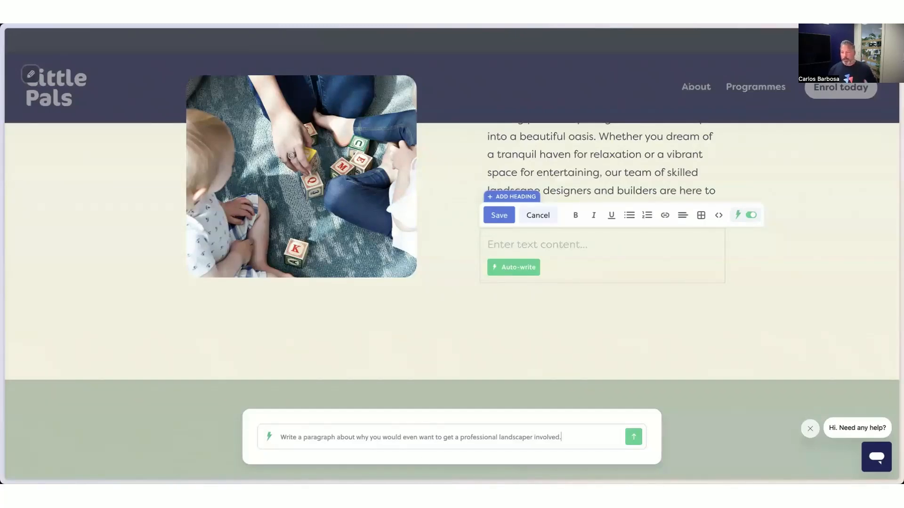
key("Return")
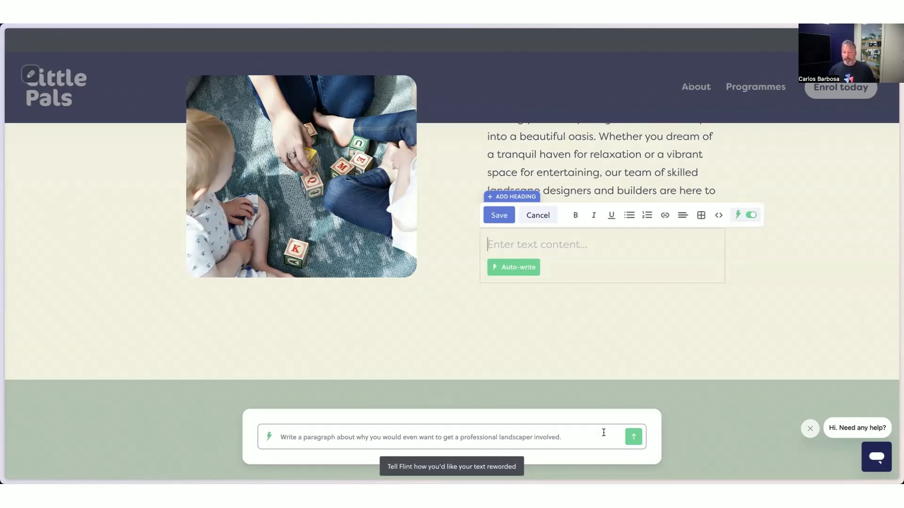
left_click(631, 438)
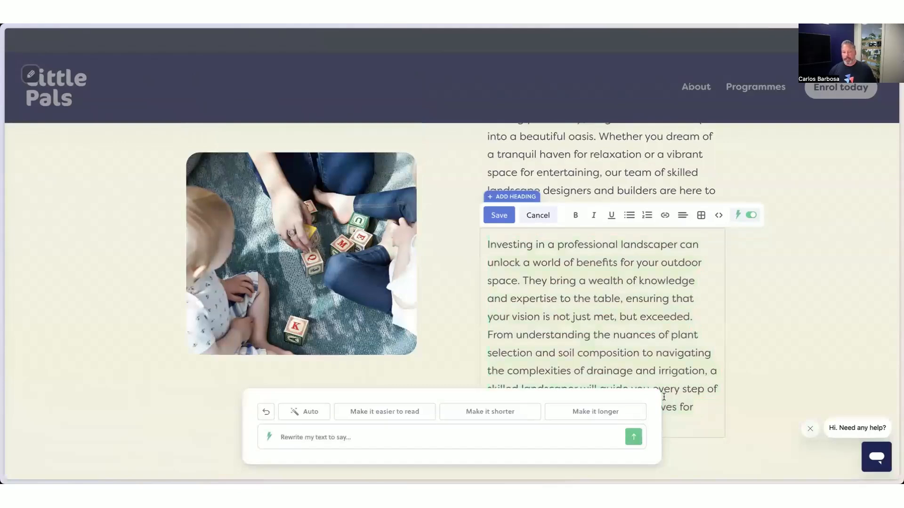
scroll(590, 298, "down", 1)
scroll(595, 299, "down", 2)
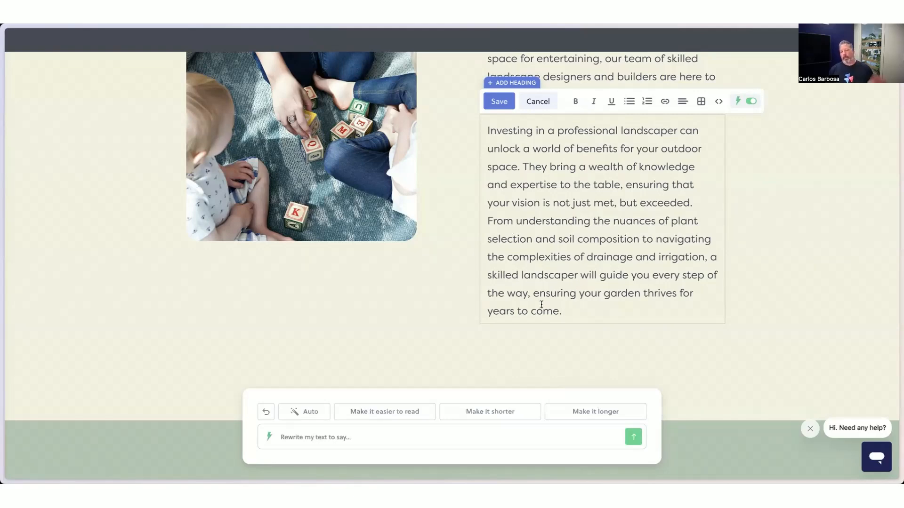
left_click(498, 101)
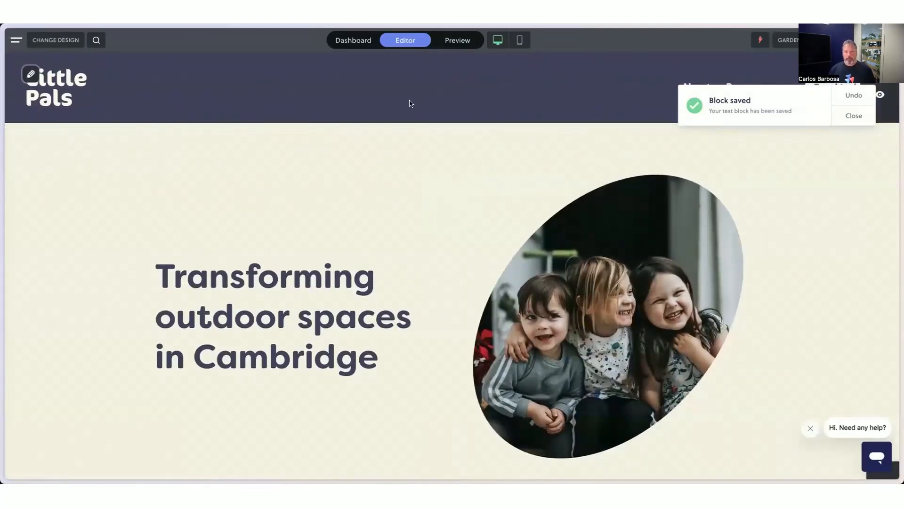
Step: Add a new blank page named "Garden Designs" to the website
left_click(17, 40)
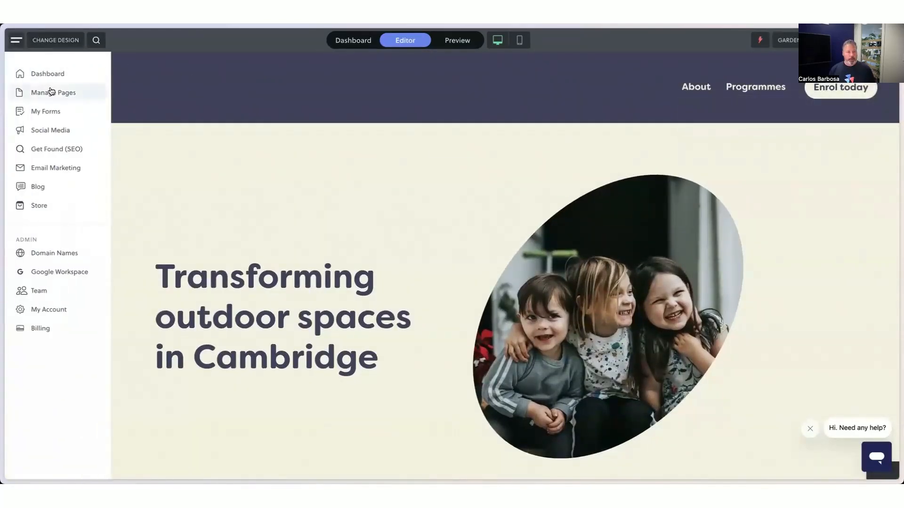
left_click(52, 92)
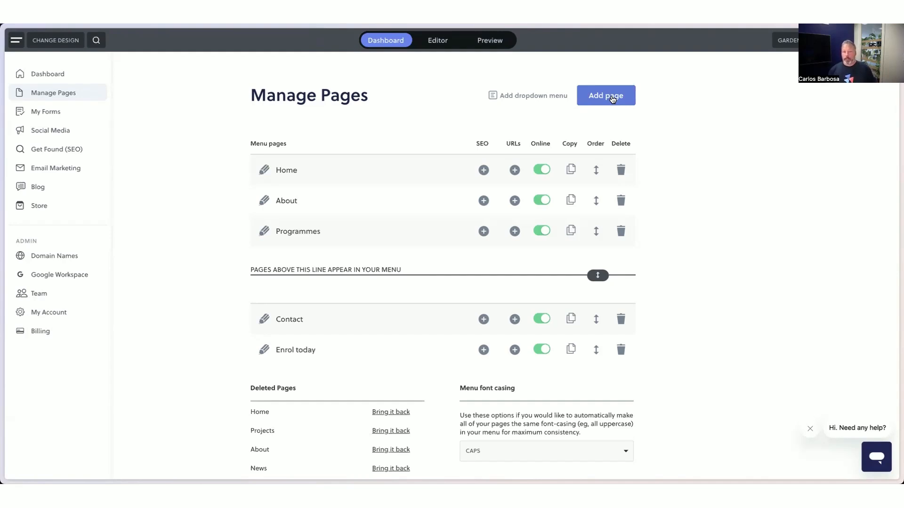
left_click(612, 97)
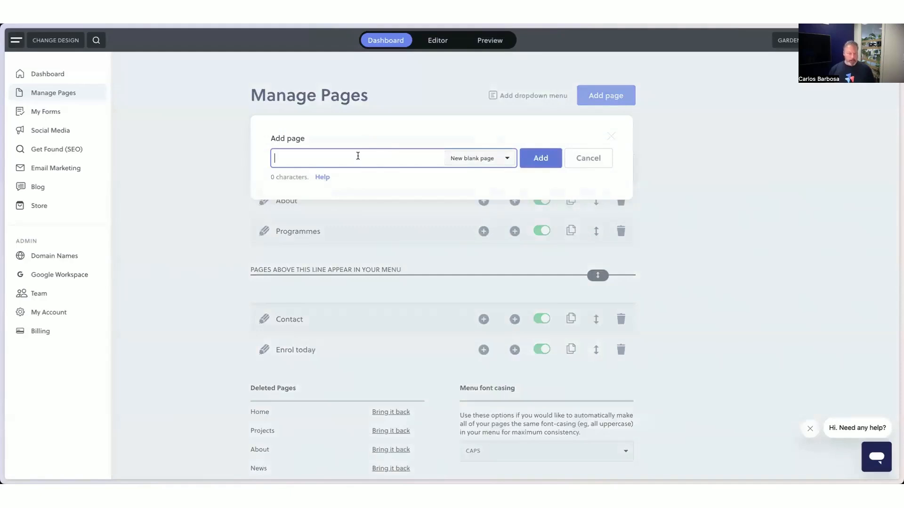
type("Gard")
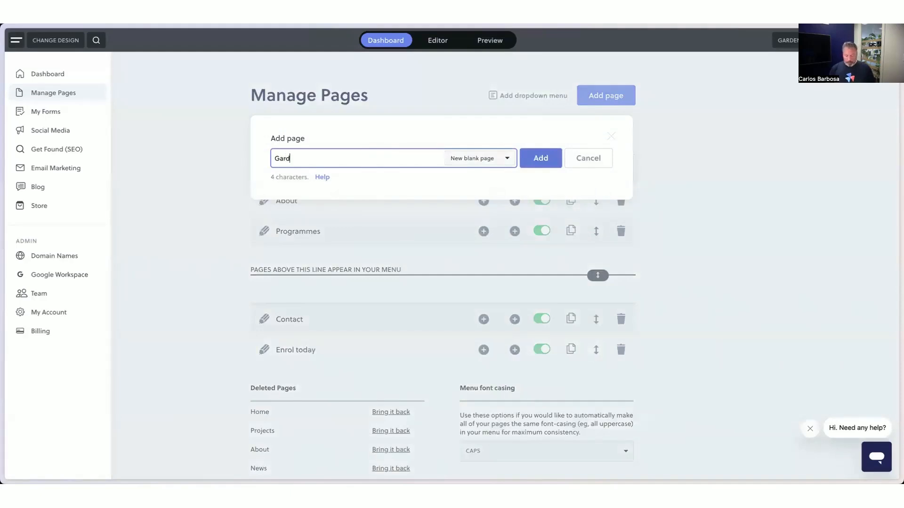
type("en Designs")
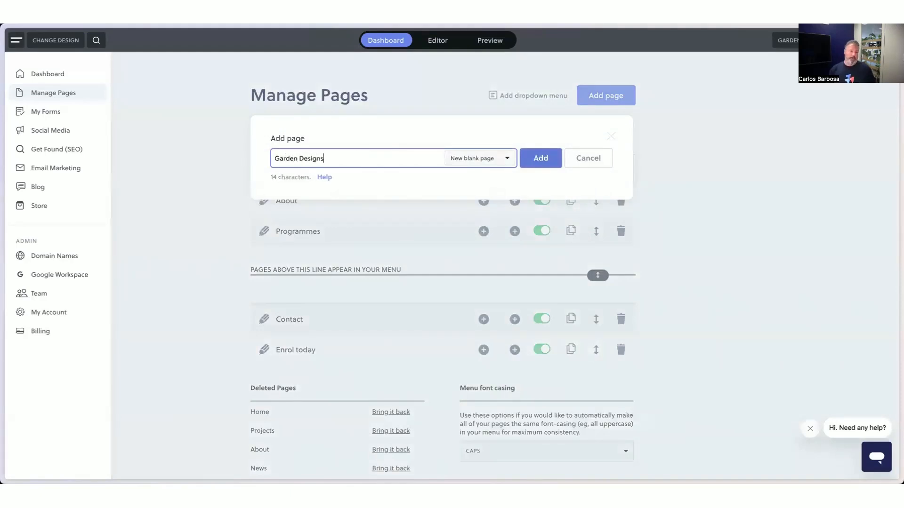
left_click(529, 157)
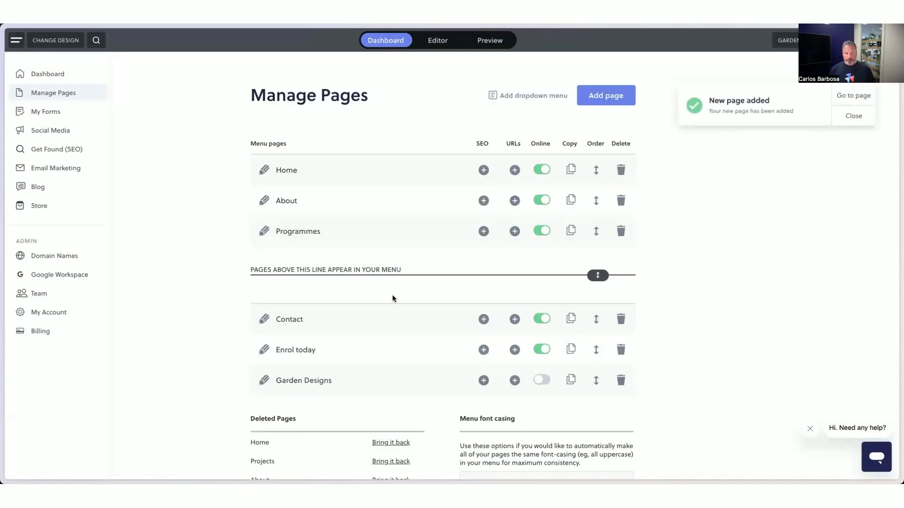
Step: Open the Garden Designs page and start its auto-write description with "This page is about the Garden design services Garden Guru's provide."
left_click(323, 381)
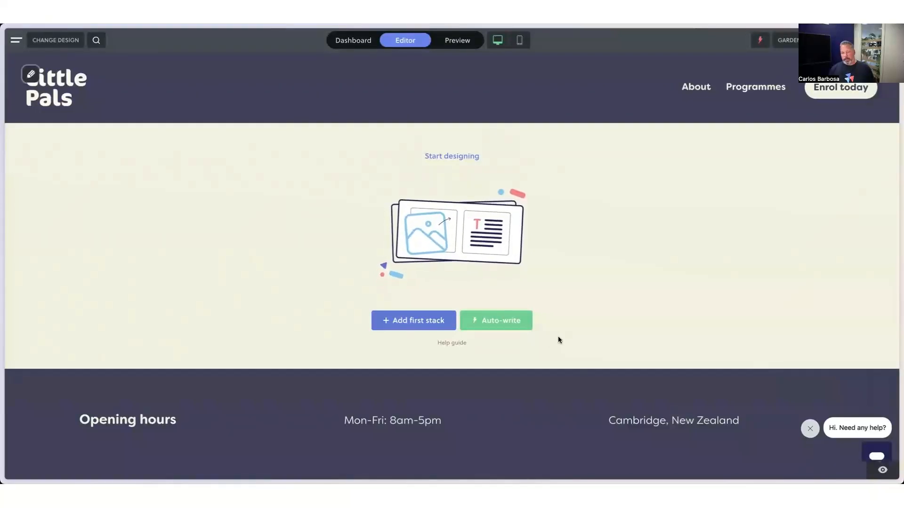
left_click(502, 322)
left_click(358, 266)
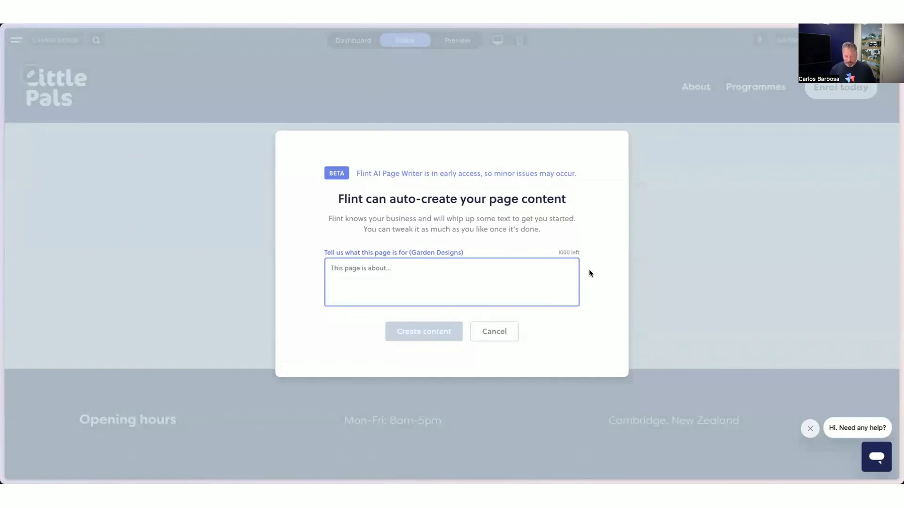
type("Th")
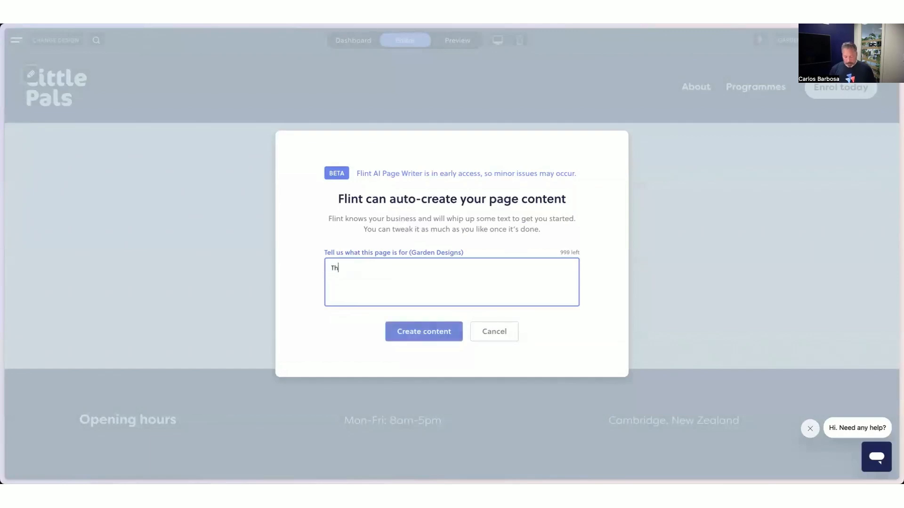
type("is page is about t")
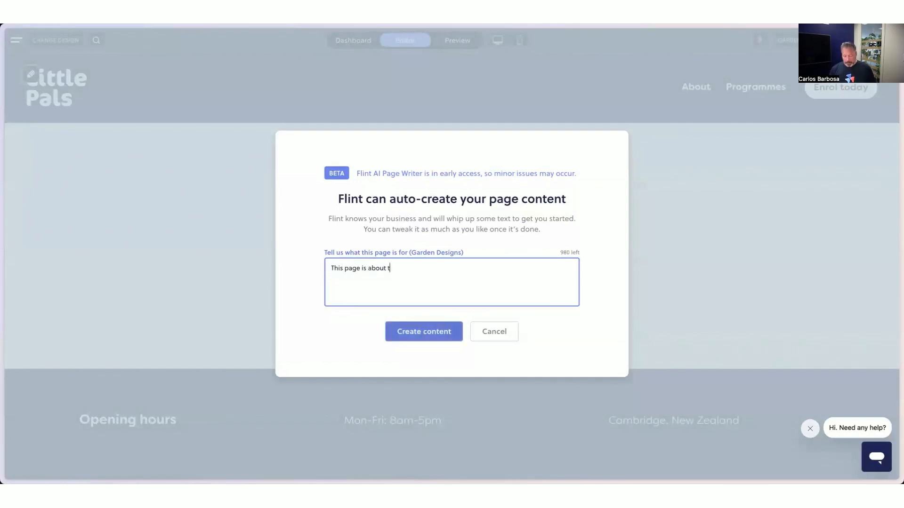
type("he Garden design services Garde")
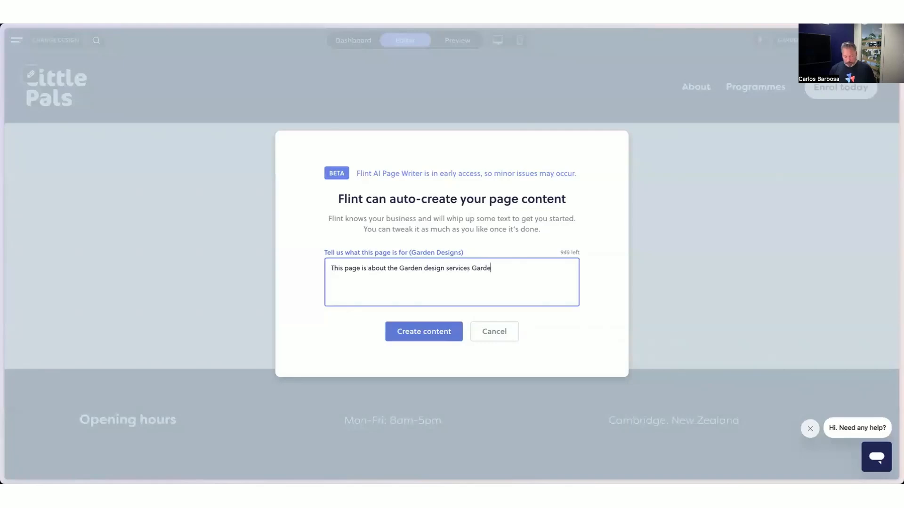
type("n Guru's provide. Thi")
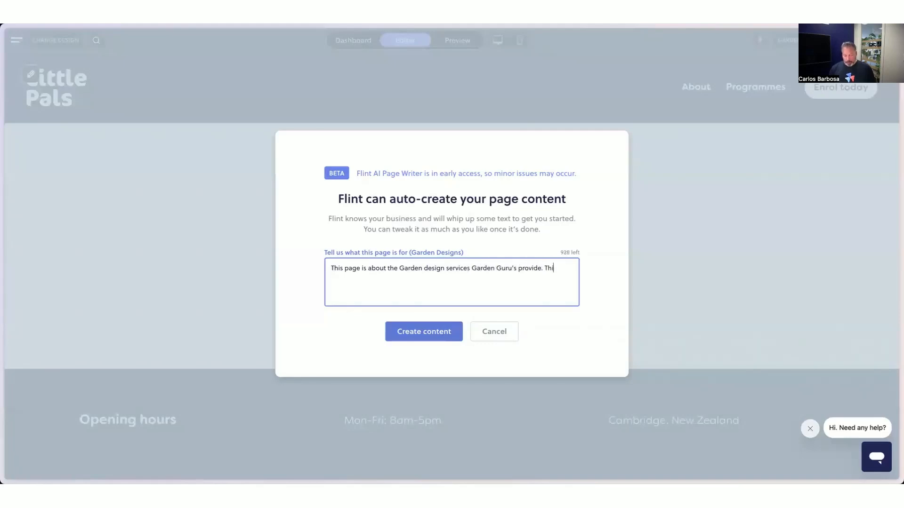
Step: Add to the page description "This page should outline the benefits of getting a professional garden design. It should outline the process."
type("s page shoudul outli")
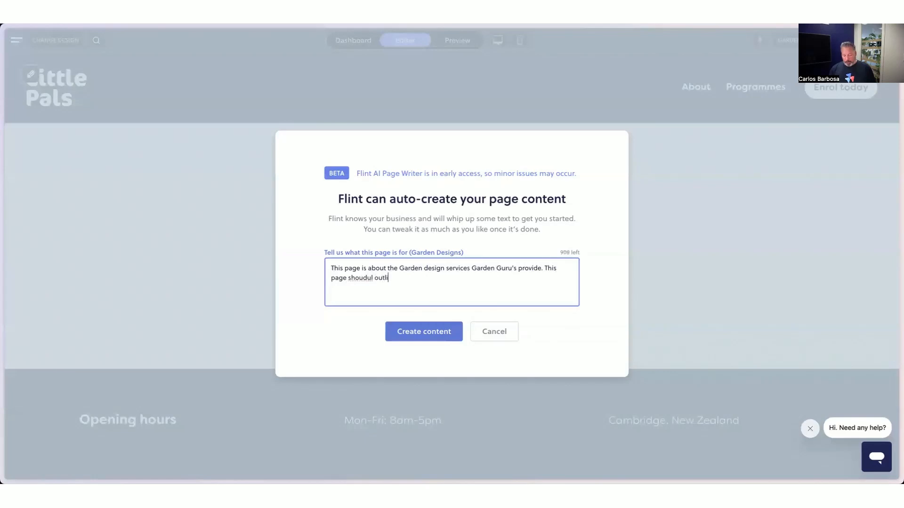
type("ne the")
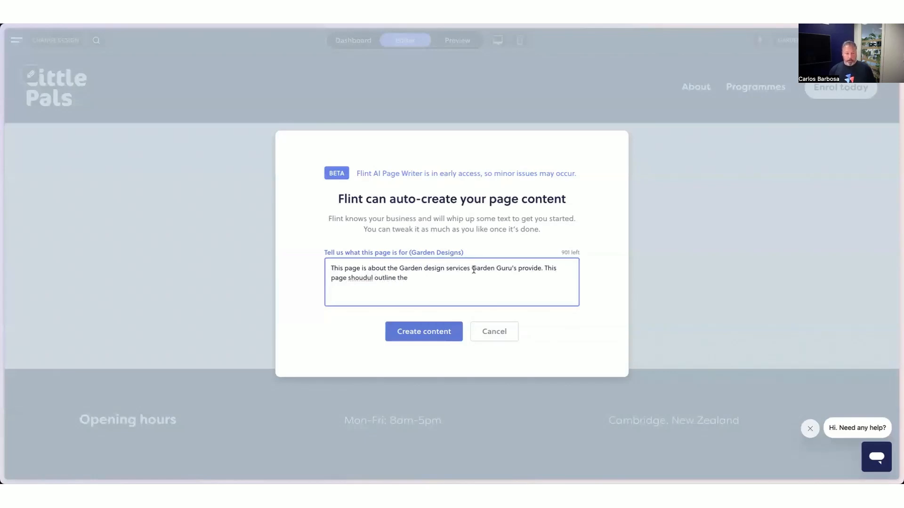
right_click(347, 278)
left_click(347, 279)
left_click(373, 277)
key("BackSpace")
key("BackSpace")
key("BackSpace")
key("BackSpace")
type("ld ")
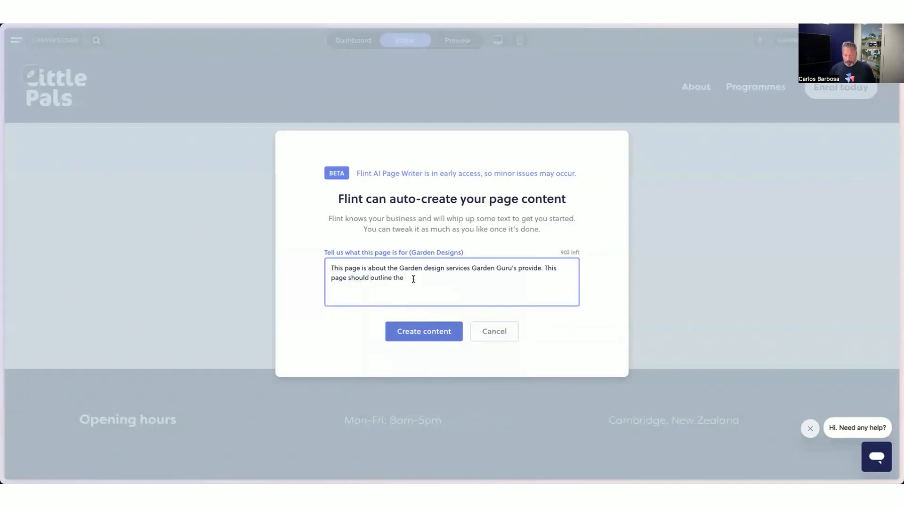
type("benefits of gg")
type("tting a professional garden design")
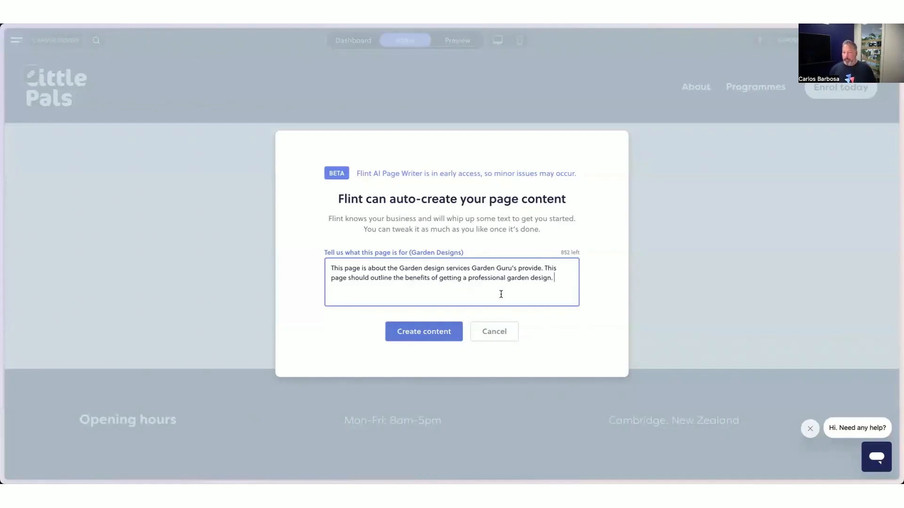
type(". It shoul")
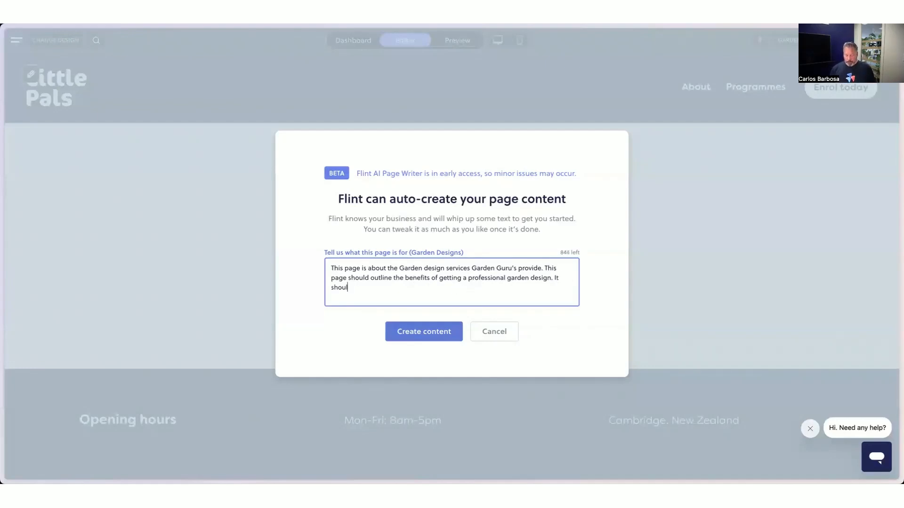
type("d outline the process")
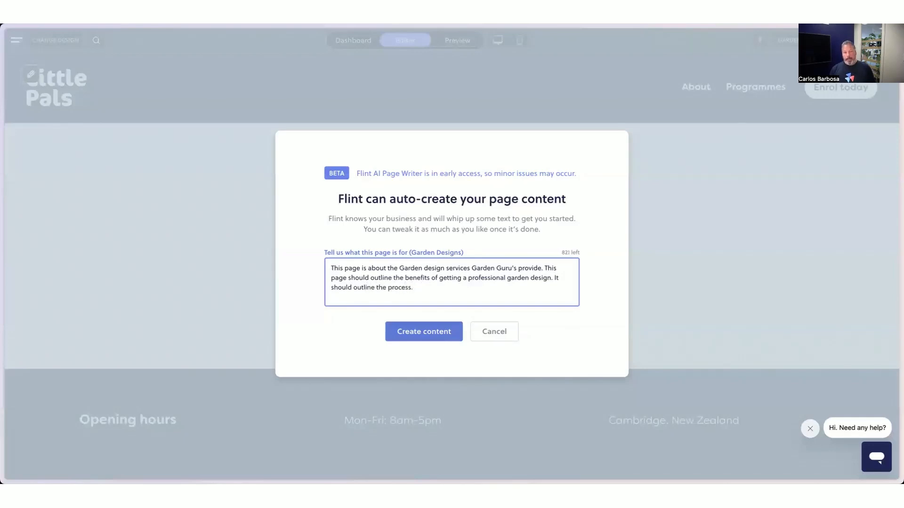
Step: Add "Help customers to understand the difference of a garden design and the time and money it will actually save." and create the content
type(". Help customers to unders")
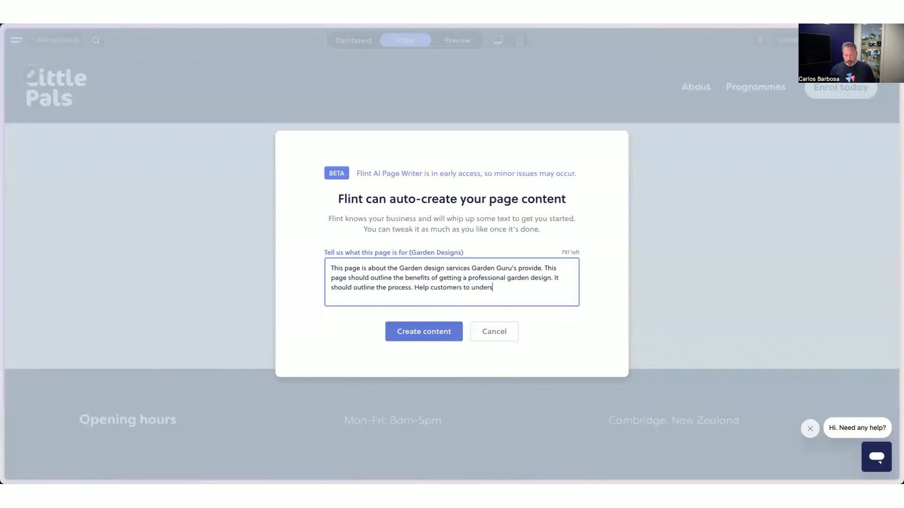
type("tand the fifference of a garden design and the ")
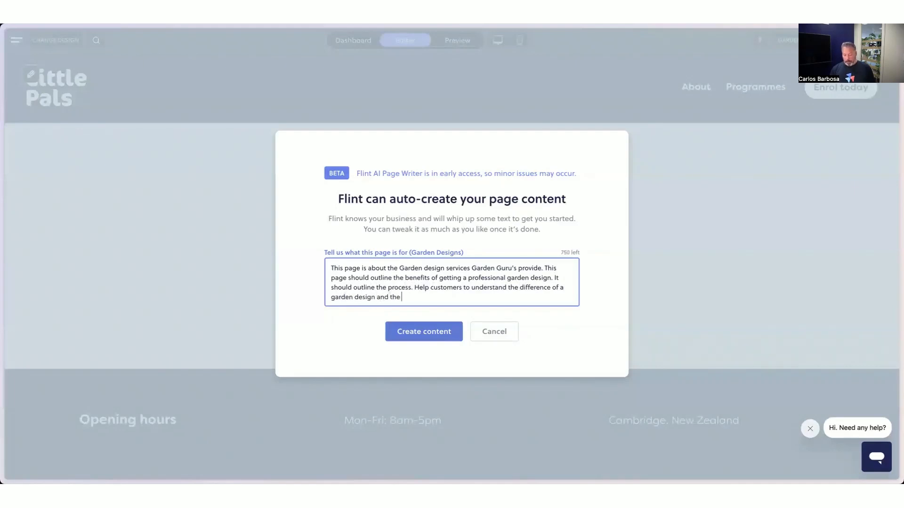
type("time and money it will actually dave")
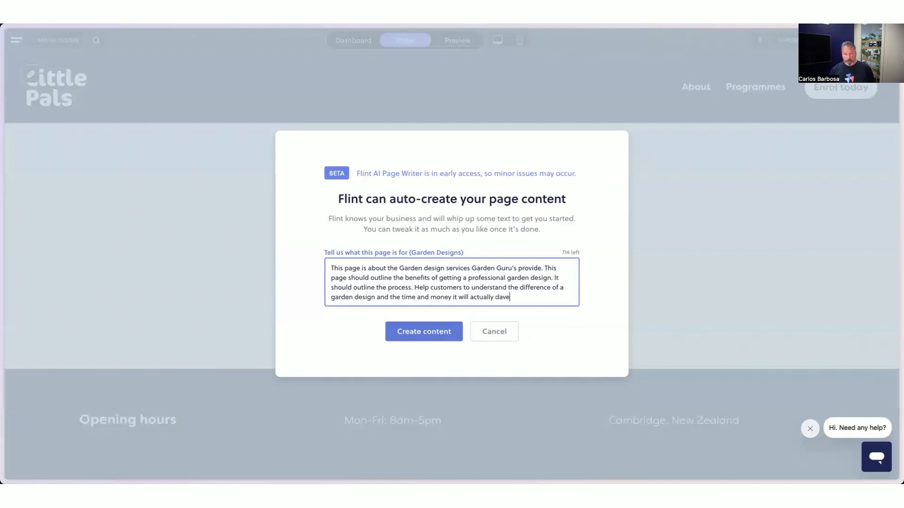
key("BackSpace")
key("BackSpace")
key("BackSpace")
key("BackSpace")
type("save.")
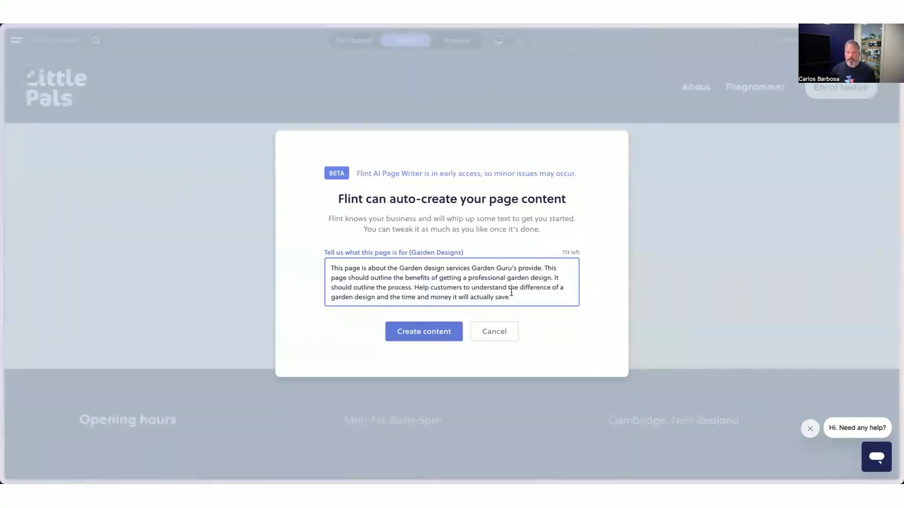
left_click(430, 335)
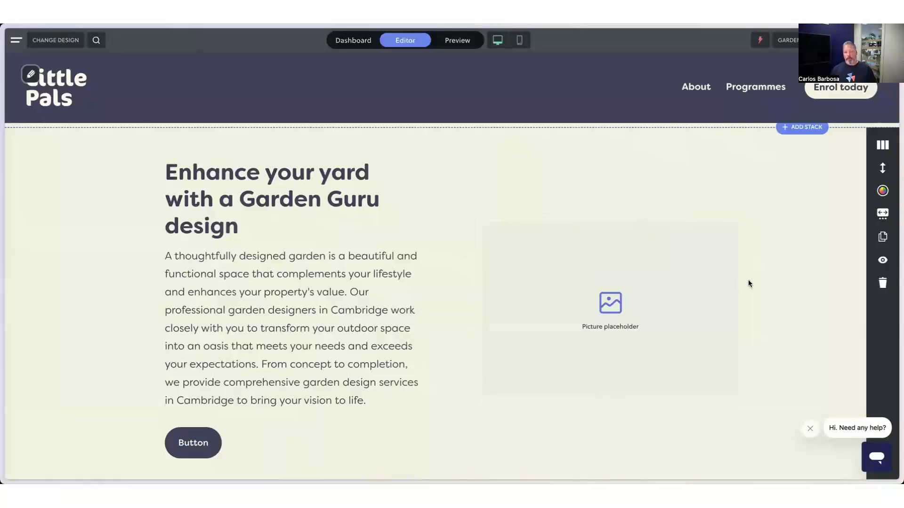
Step: Open the text block headed "Why choose a professional garden design?" for editing and select its paragraph for an AI rewrite
scroll(750, 283, "down", 1)
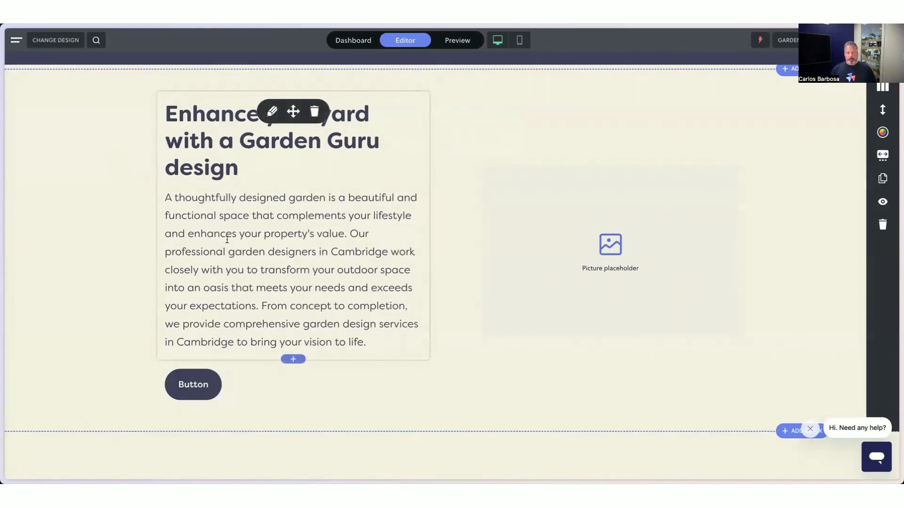
scroll(272, 277, "down", 5)
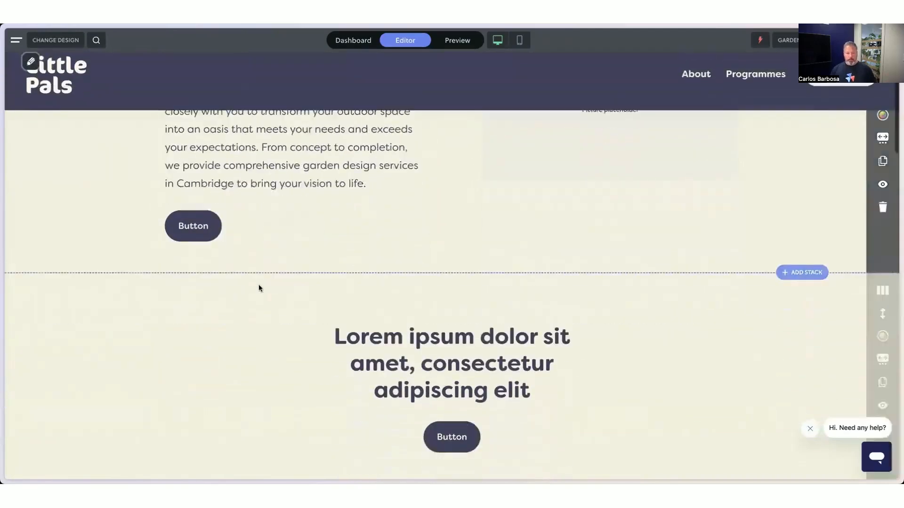
scroll(461, 287, "down", 1)
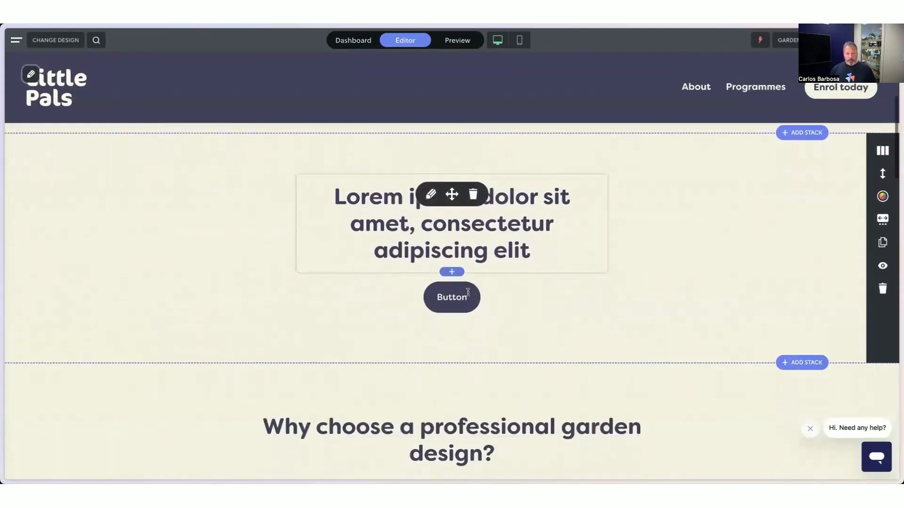
scroll(583, 313, "down", 3)
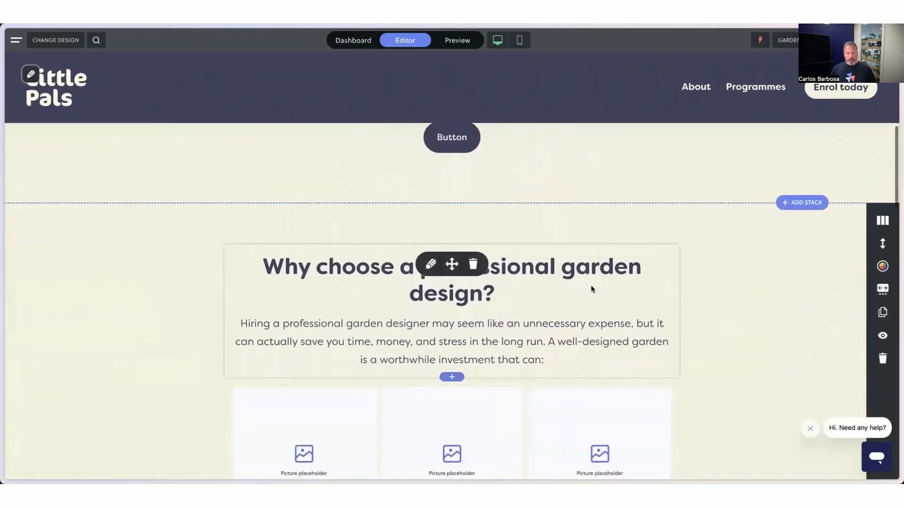
scroll(756, 277, "down", 2)
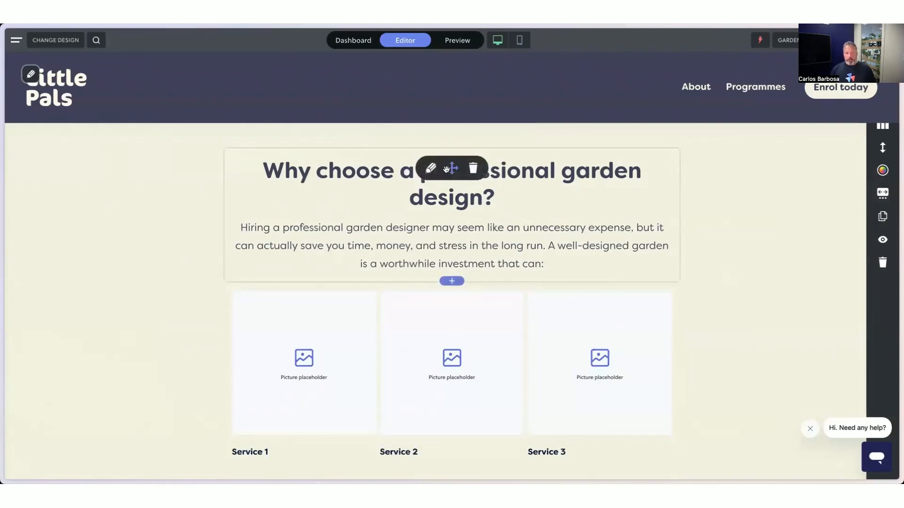
left_click(429, 168)
left_click(449, 241)
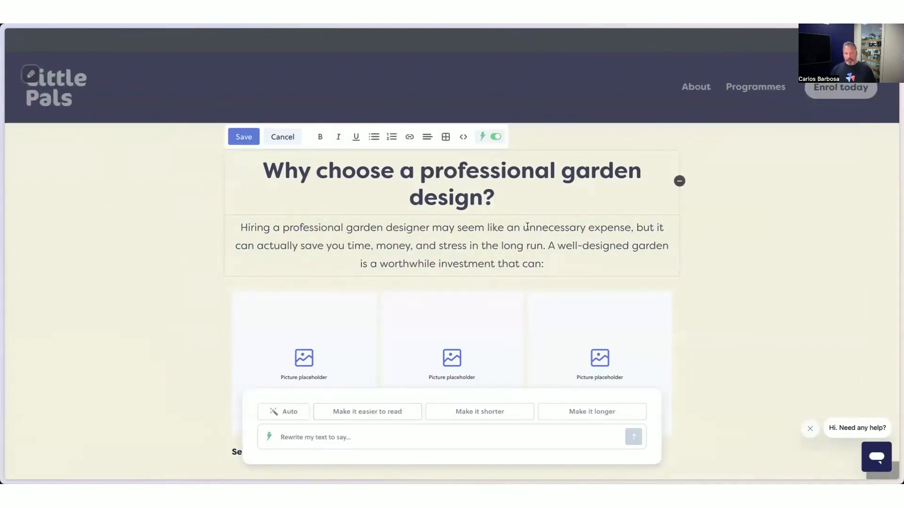
scroll(537, 221, "down", 1)
left_click(416, 433)
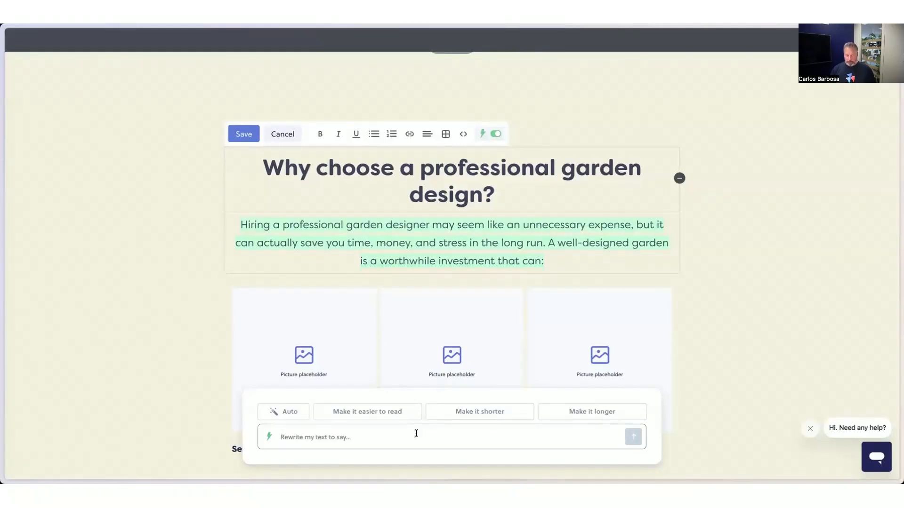
Step: Start the rewrite instruction for the paragraph with "I don't like the reference to", correcting the spelling of "reference"
type("I don")
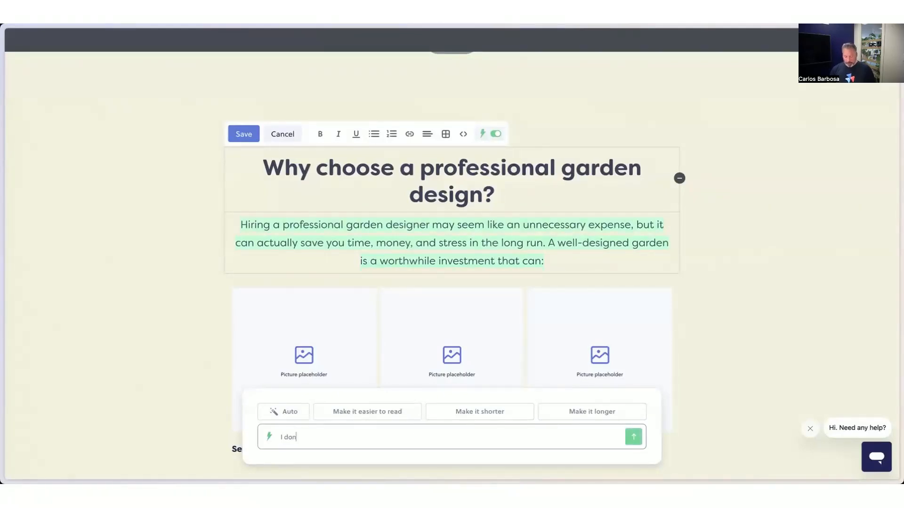
type("'t kike")
key("BackSpace")
key("BackSpace")
key("BackSpace")
key("BackSpace")
type("like the referrence to")
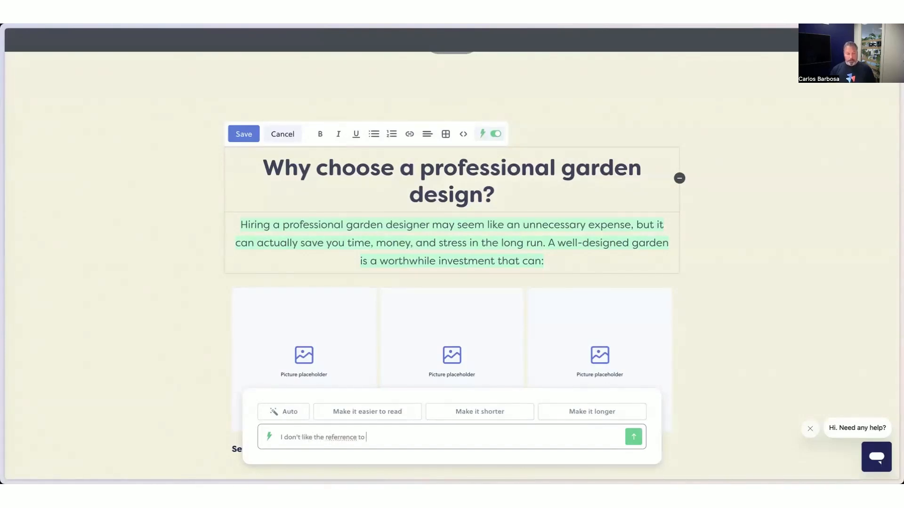
right_click(332, 437)
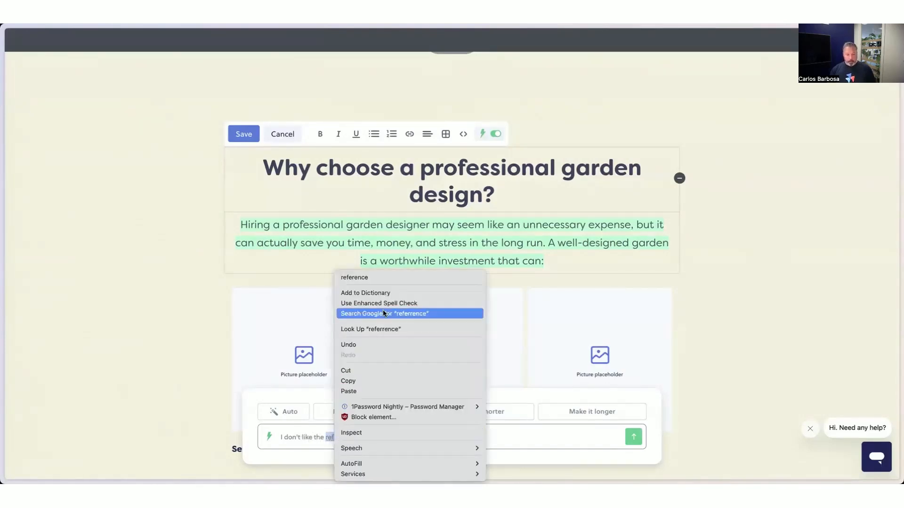
left_click(388, 280)
type("to ")
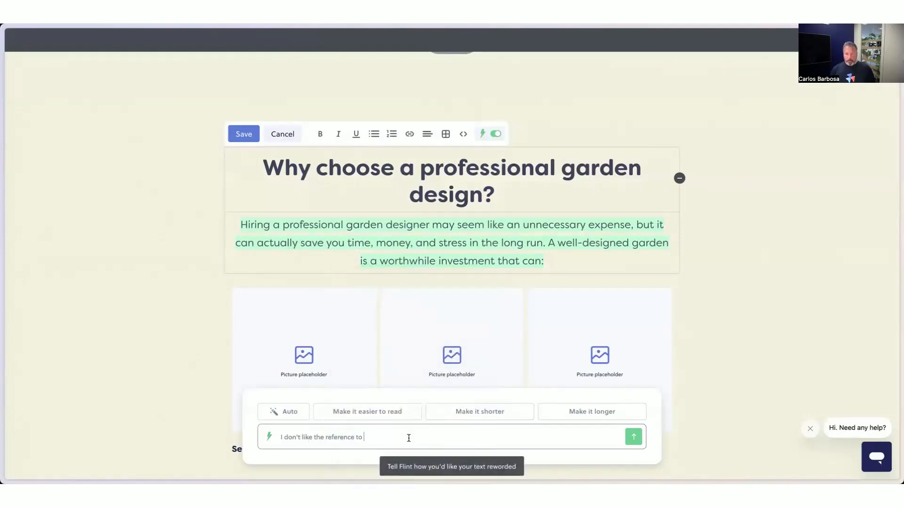
Step: Complete the rewrite instruction with "unnecessary expense, can you change this in the paragraph", submit it and save the rewritten text block
type("unnesessary expense, can you ")
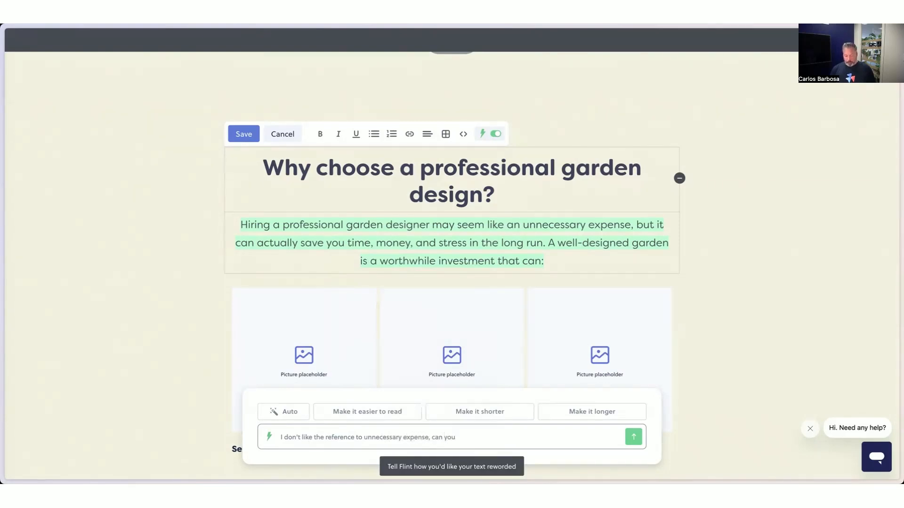
type("change htis in the")
key("BackSpace")
key("BackSpace")
key("BackSpace")
type("this in the par")
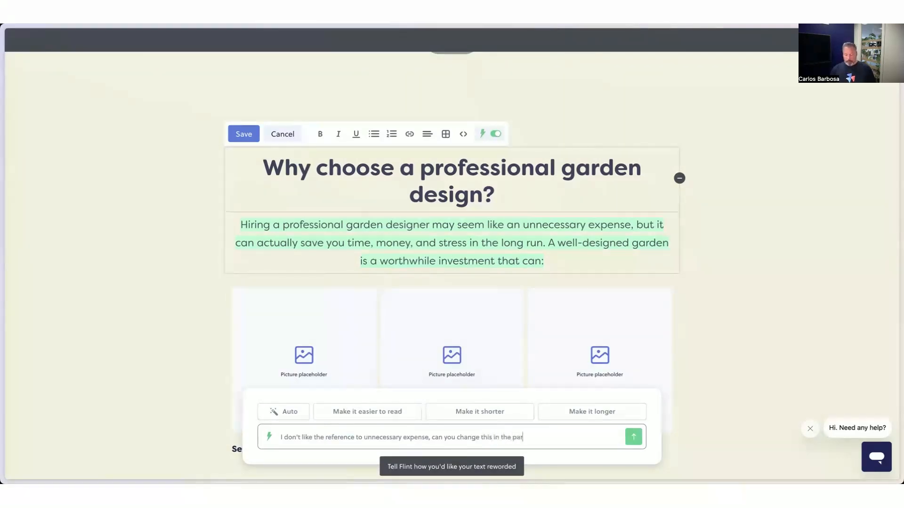
type("agraph")
key("Return")
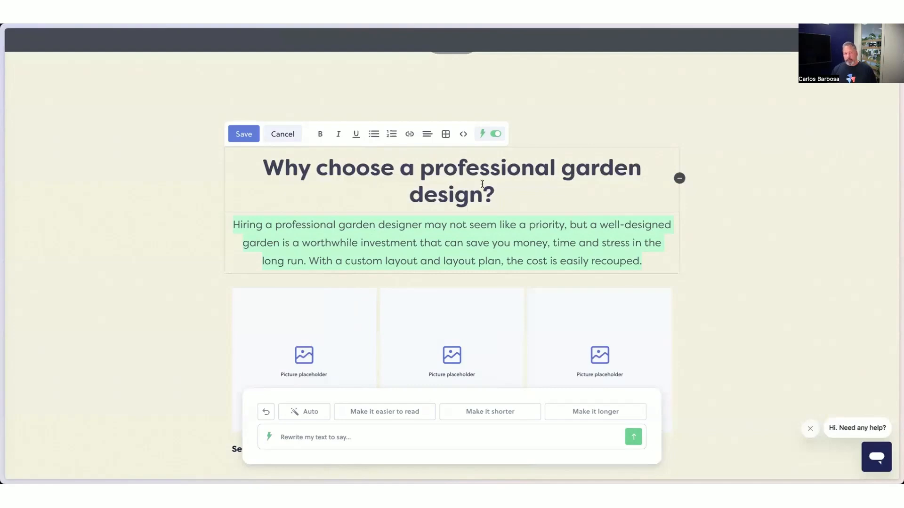
left_click(244, 135)
Step: Review the generated Garden Designs page from its opening section through the benefits and design process down to the footer
scroll(328, 198, "up", 5)
scroll(327, 195, "up", 5)
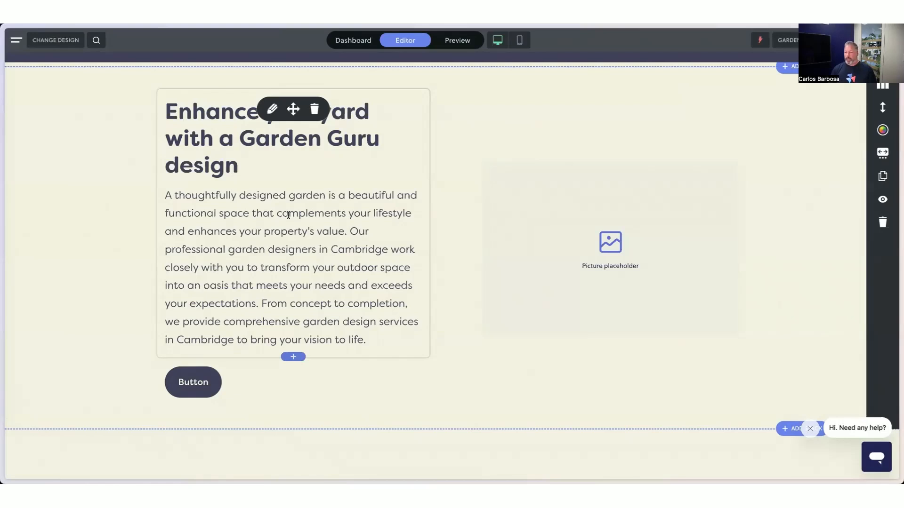
scroll(357, 216, "up", 2)
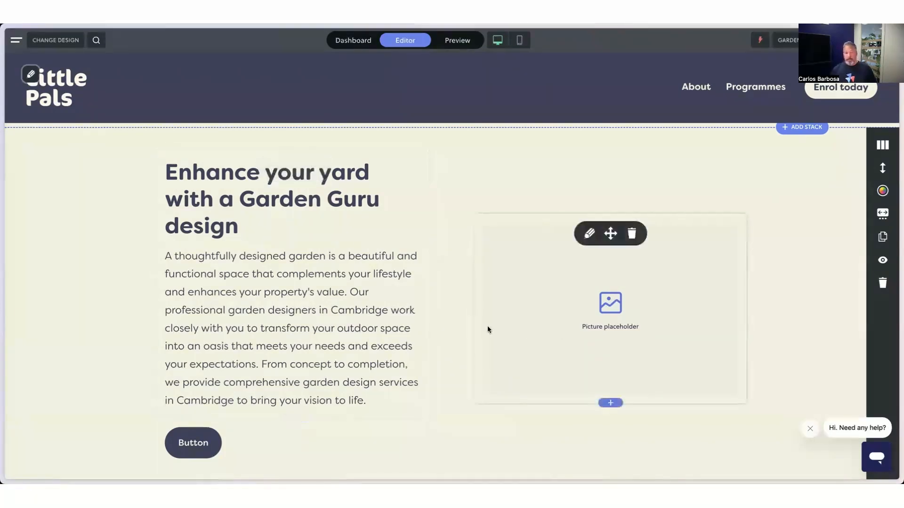
scroll(428, 329, "down", 6)
scroll(462, 325, "down", 6)
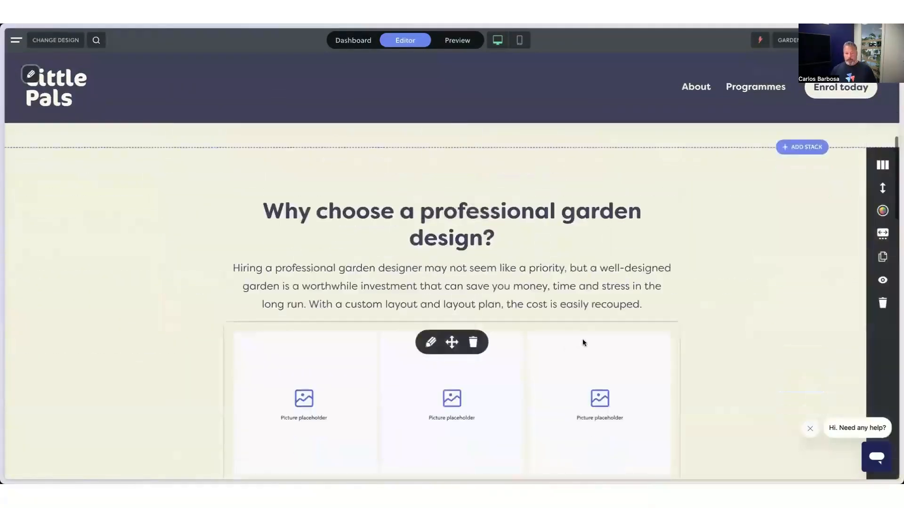
scroll(752, 323, "down", 5)
scroll(752, 324, "down", 5)
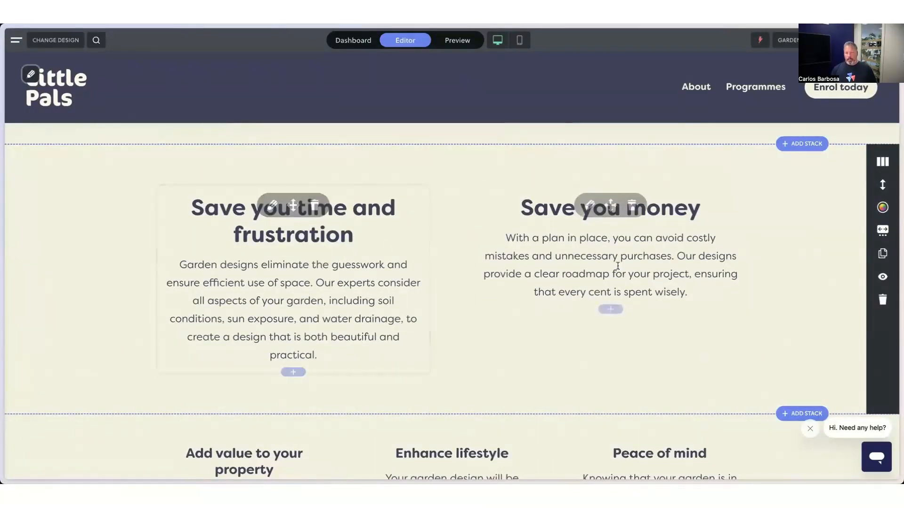
scroll(777, 323, "down", 5)
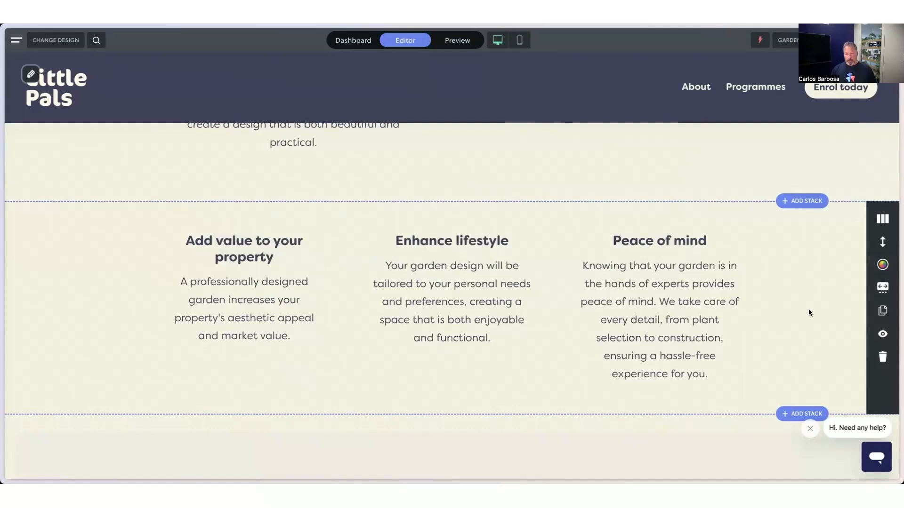
scroll(809, 309, "down", 10)
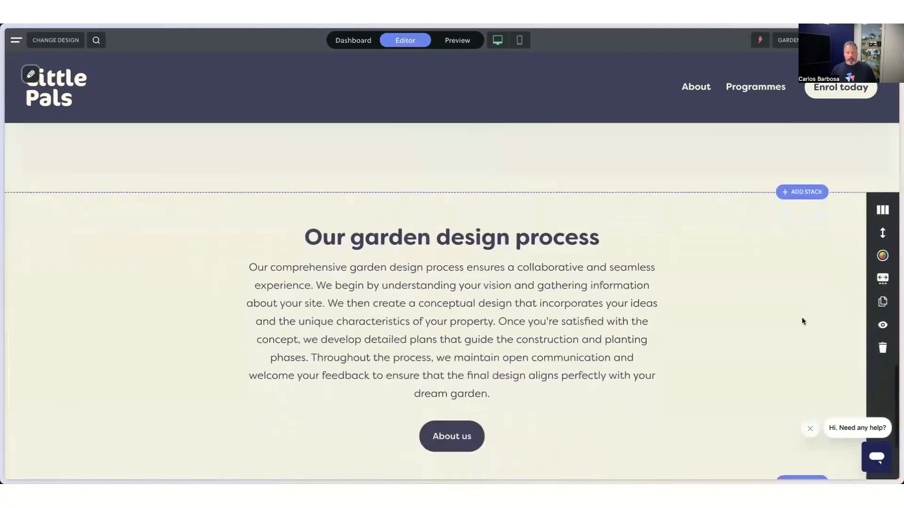
scroll(803, 322, "down", 4)
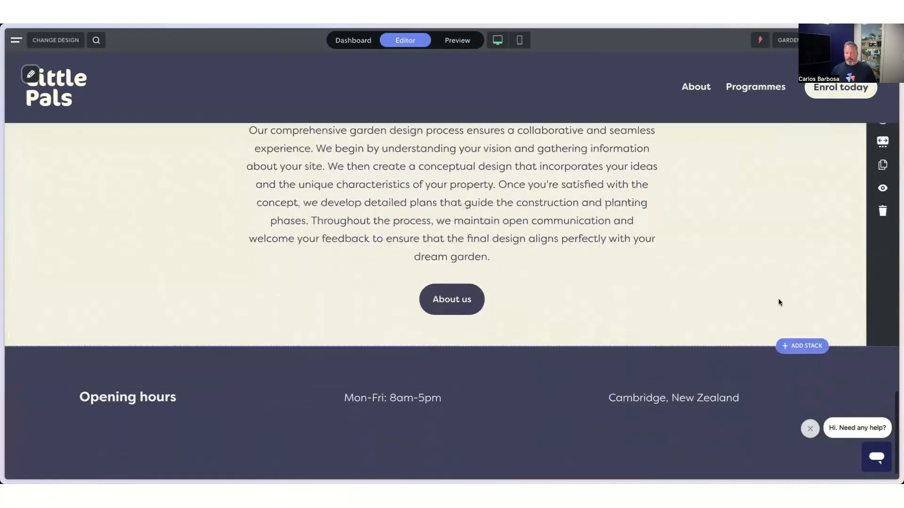
scroll(764, 295, "up", 10)
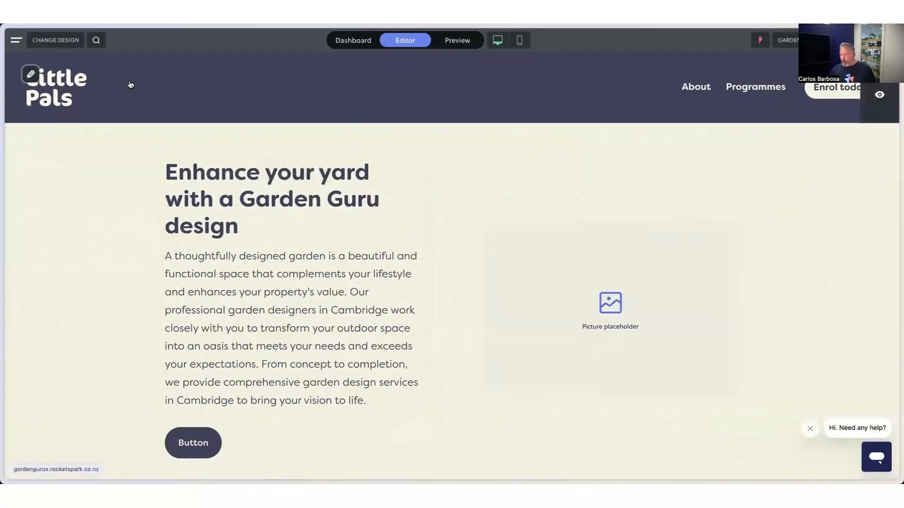
Step: Add a new blank page named "Lawn Care" to the website
left_click(16, 41)
left_click(60, 92)
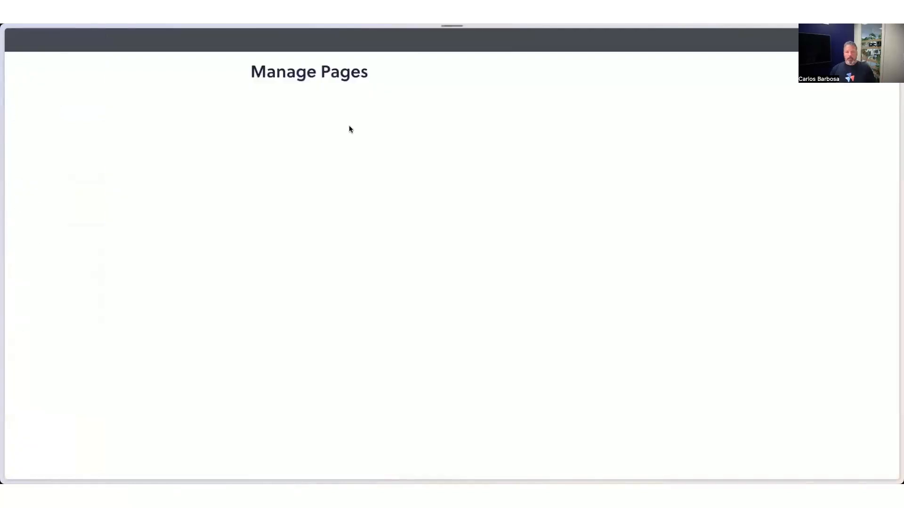
left_click(606, 96)
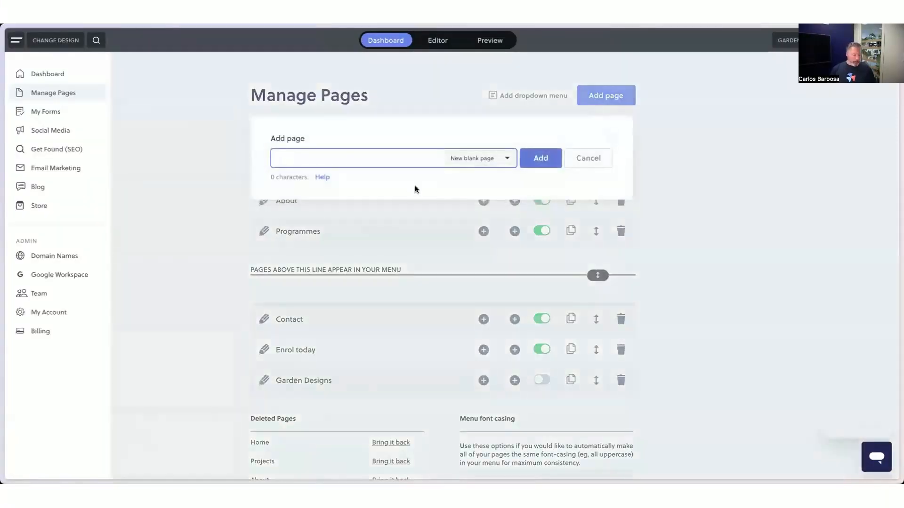
type("Law Care")
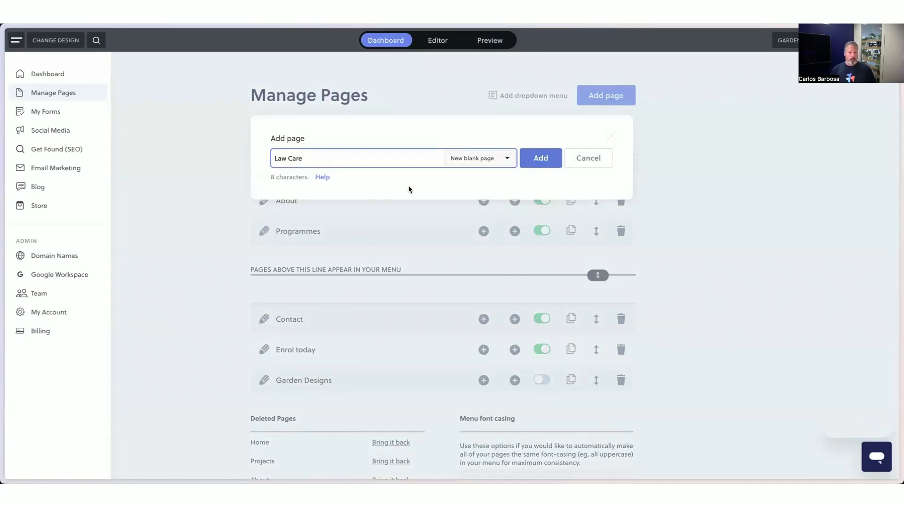
left_click(285, 158)
type("n")
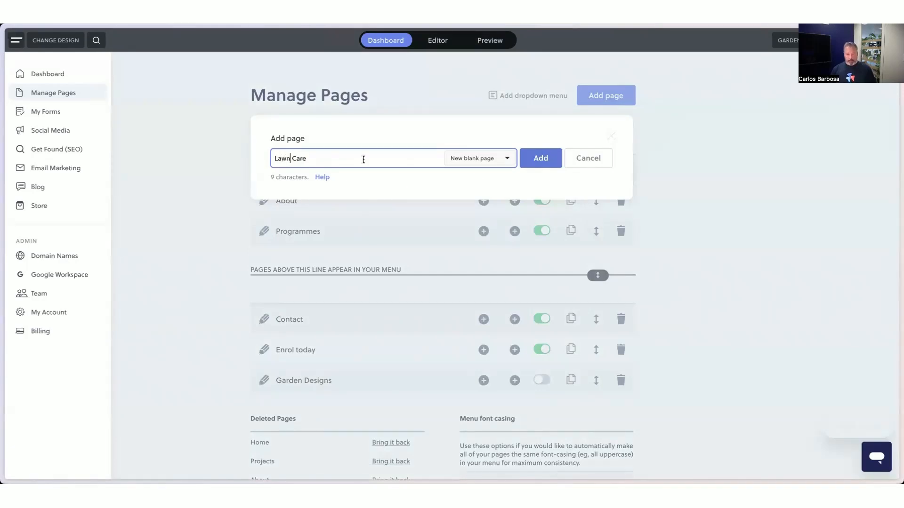
left_click(540, 159)
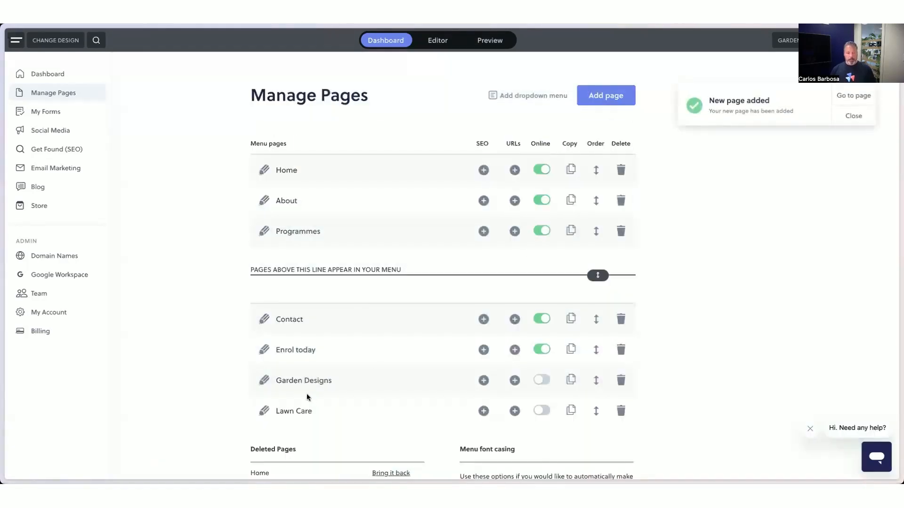
Step: Open the Lawn Care page and start its auto-write description with "This page is about the service we provide,"
left_click(302, 412)
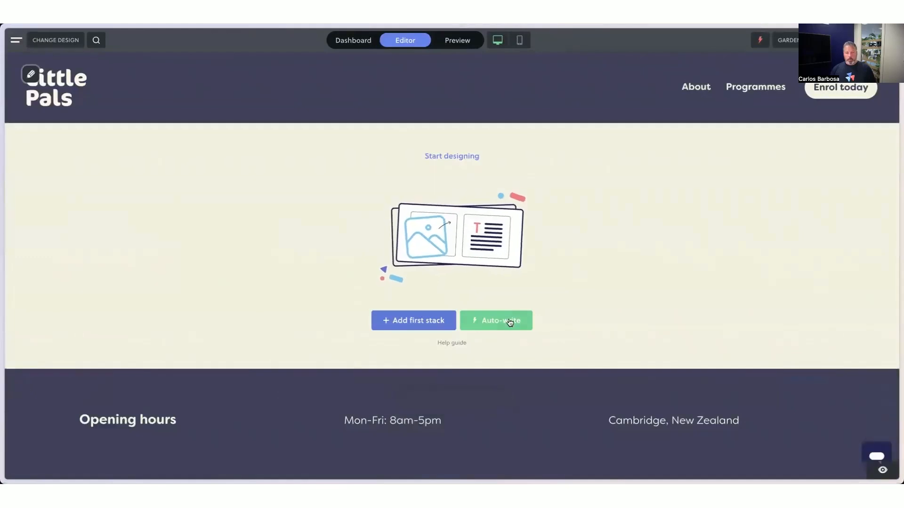
left_click(503, 322)
left_click(423, 284)
type("This pa")
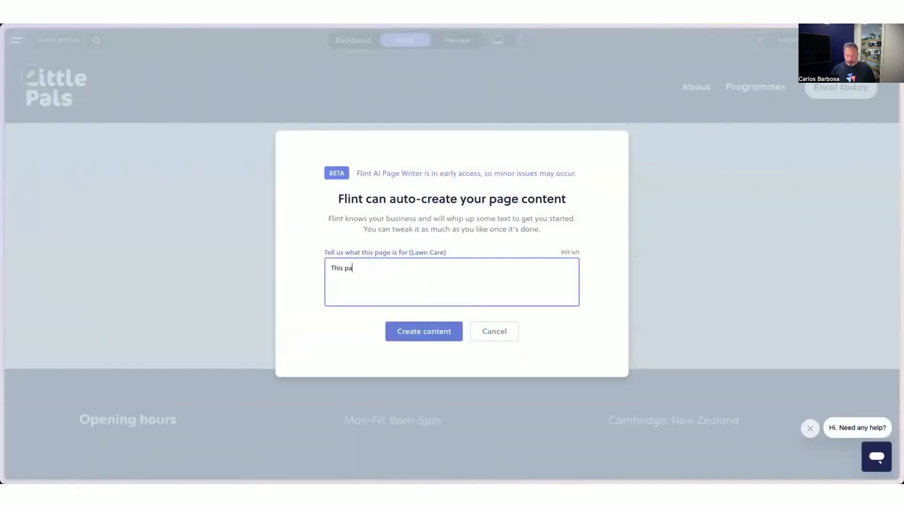
type("ge is about the service we provide, ")
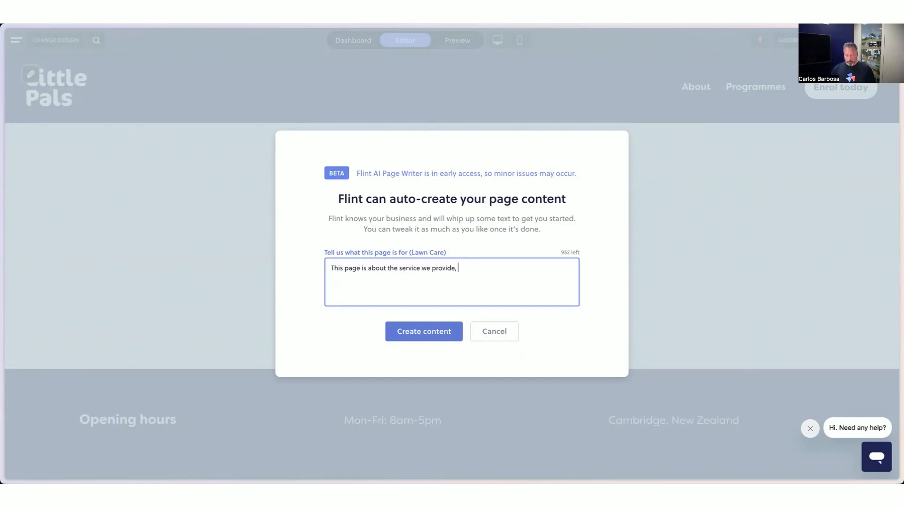
Step: Continue the page description with "Lawn care. It should outline the services we provide to customers to get the best lawn."
type("Lawn care. It shoudl outline the se")
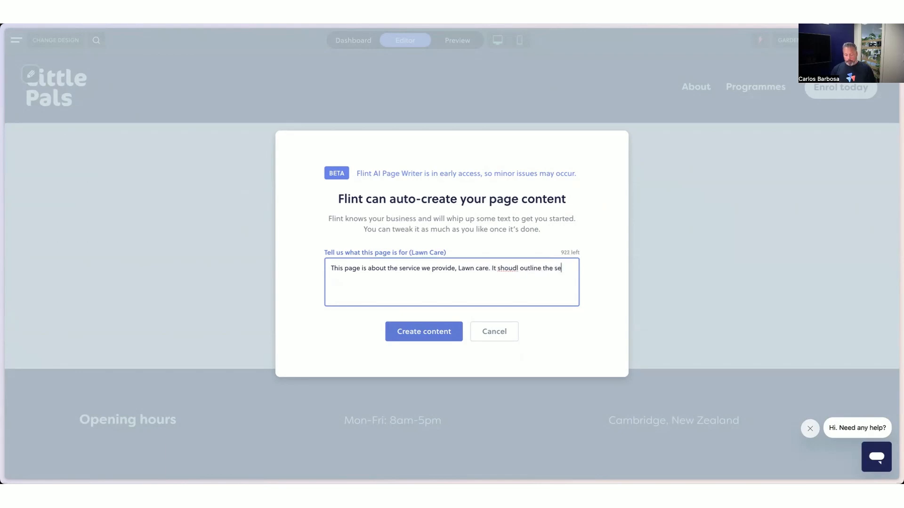
type("rvices we provide to")
right_click(504, 267)
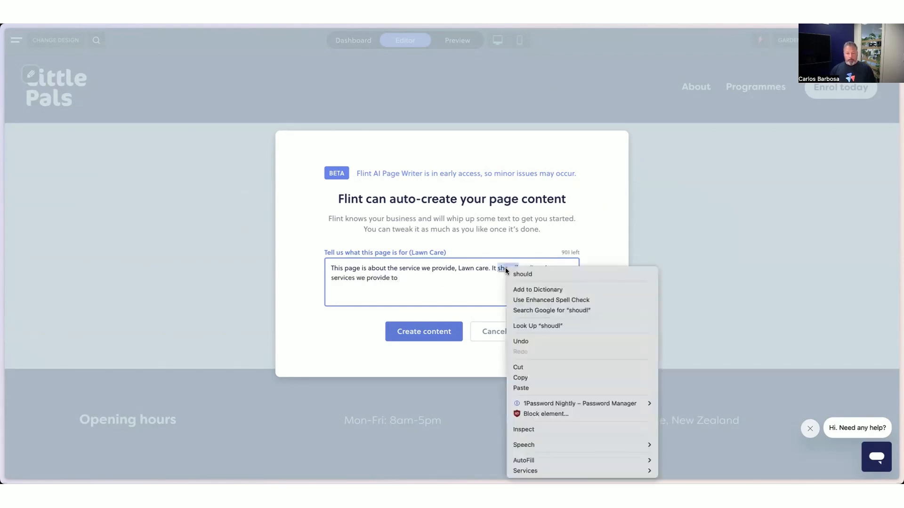
left_click(516, 271)
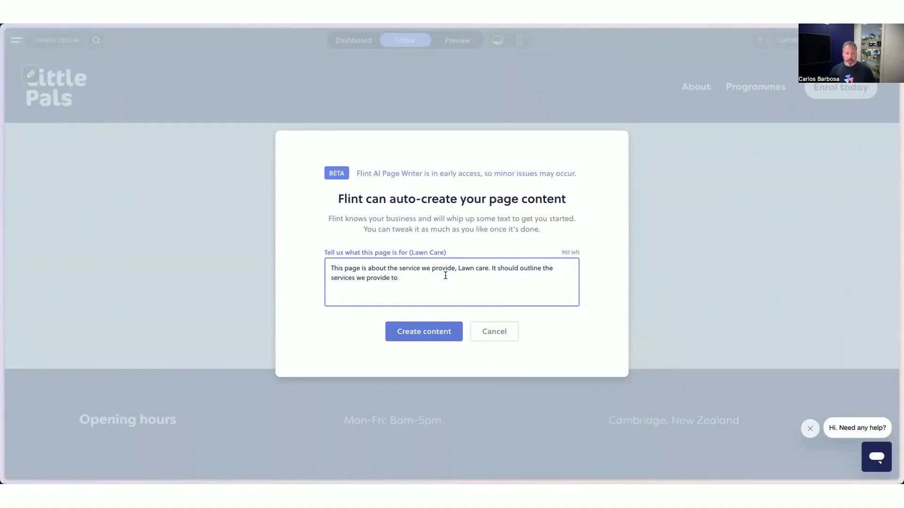
type("c")
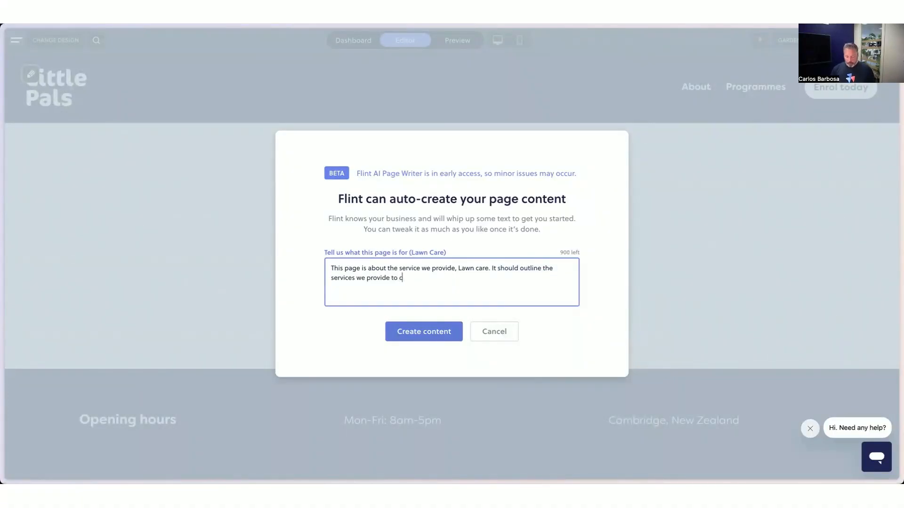
type("ustomers to get th")
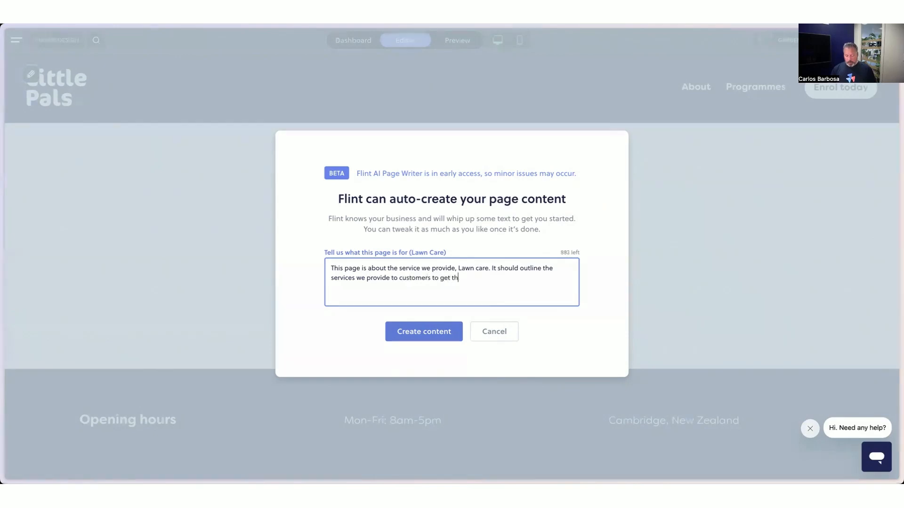
type("e best lawn. It shoudl ")
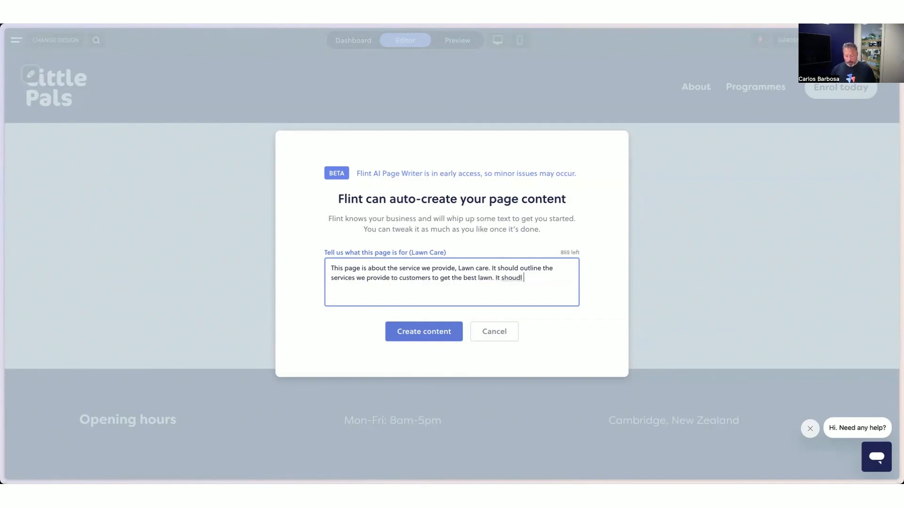
Step: Finish the description with "It should outline the benefits of a healthy lawn.", correct its misspellings and have Flint create the Lawn Care page content
type("aoutline the")
right_click(509, 278)
left_click(540, 283)
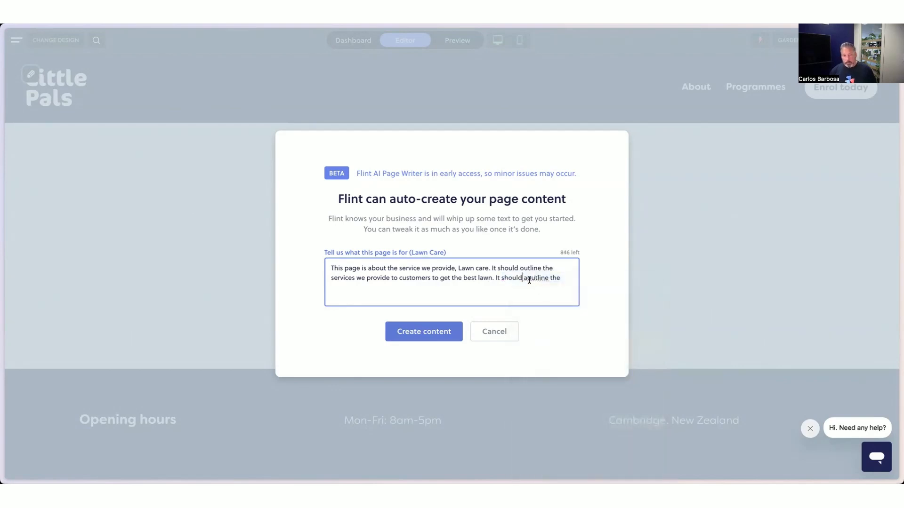
key("BackSpace")
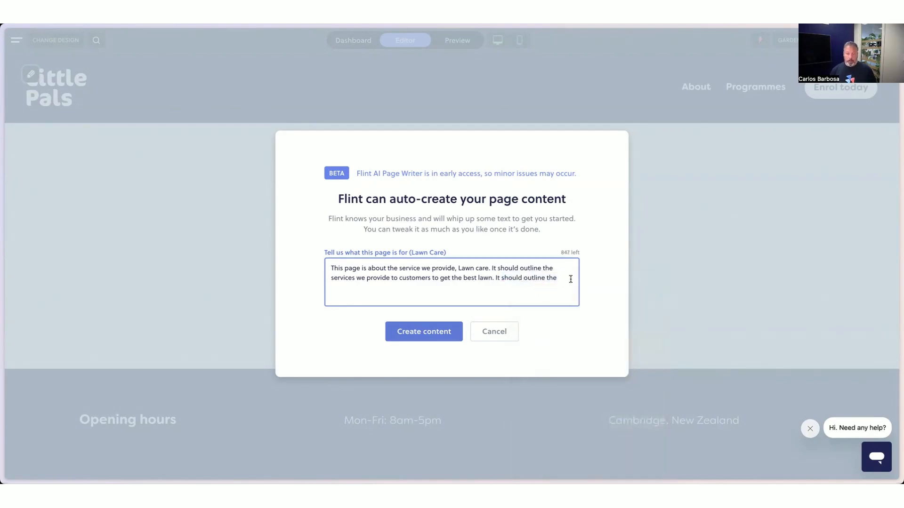
type("benefits of a healthy")
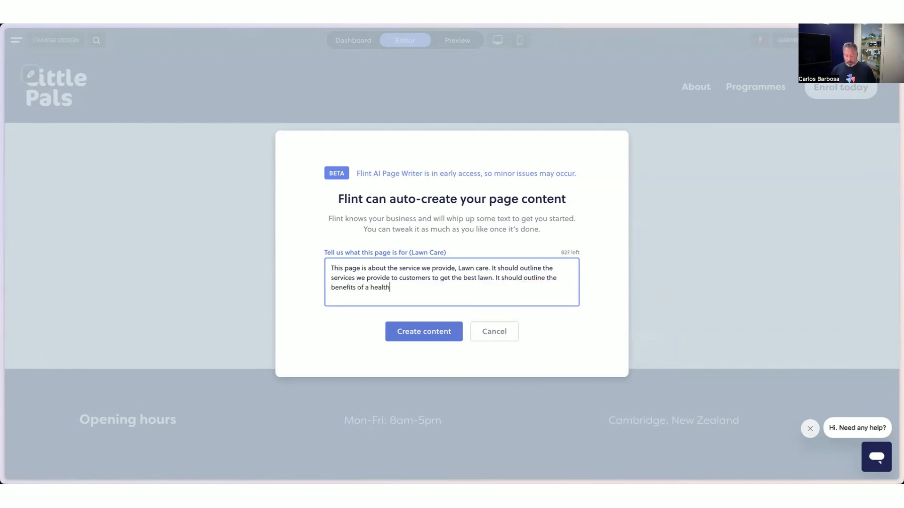
type(" lawn.")
left_click(422, 332)
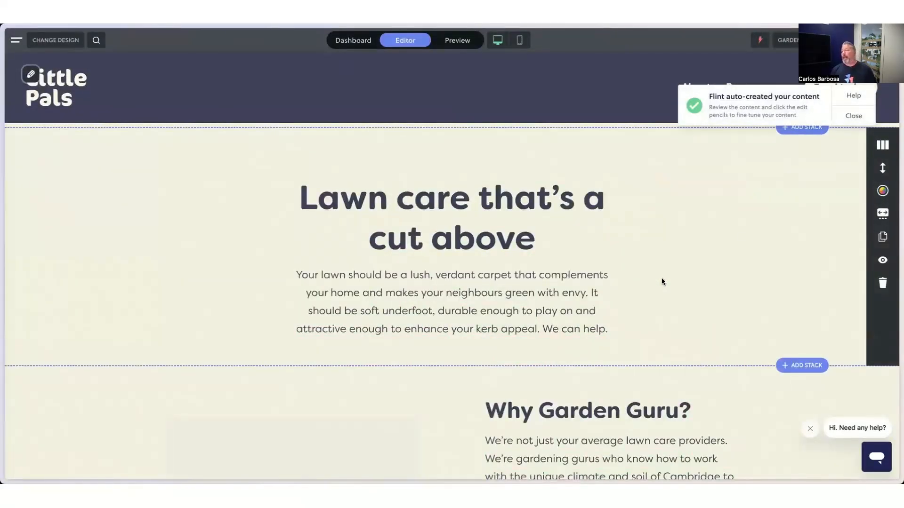
Step: Review the generated Lawn Care page from its opening heading through the Why Garden Guru, benefits, healthy environment and services sections
mouse_move(577, 205)
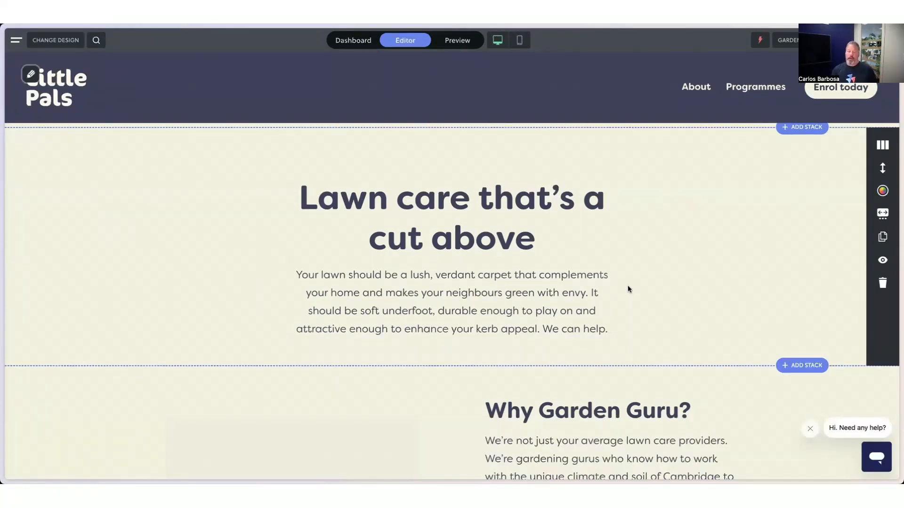
scroll(626, 290, "down", 8)
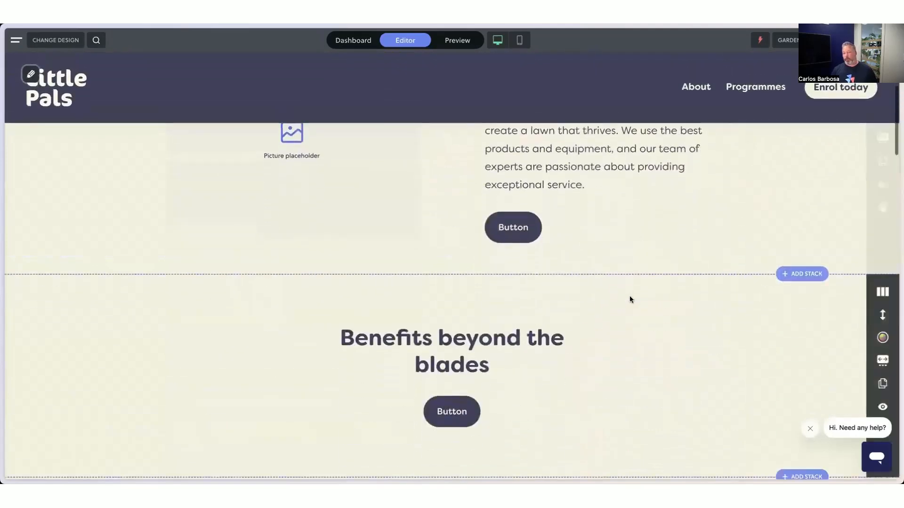
scroll(634, 301, "up", 10)
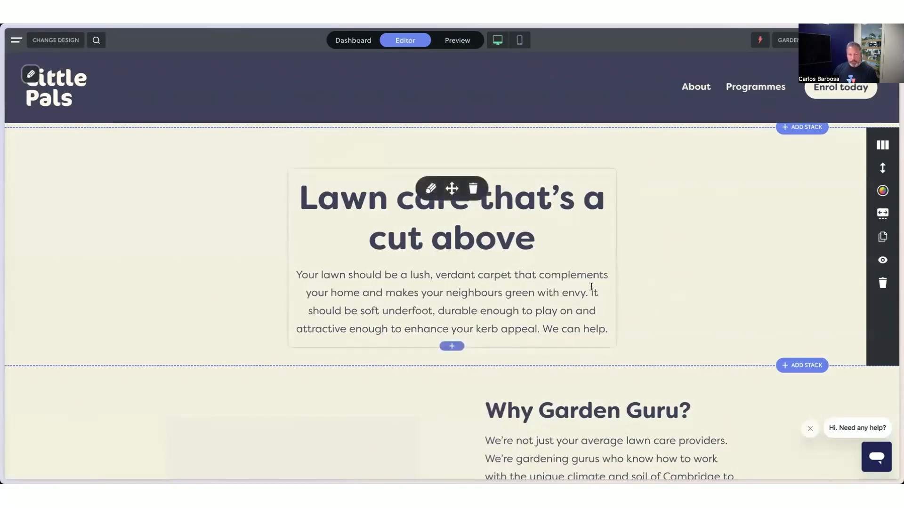
scroll(647, 313, "down", 1)
scroll(646, 310, "down", 4)
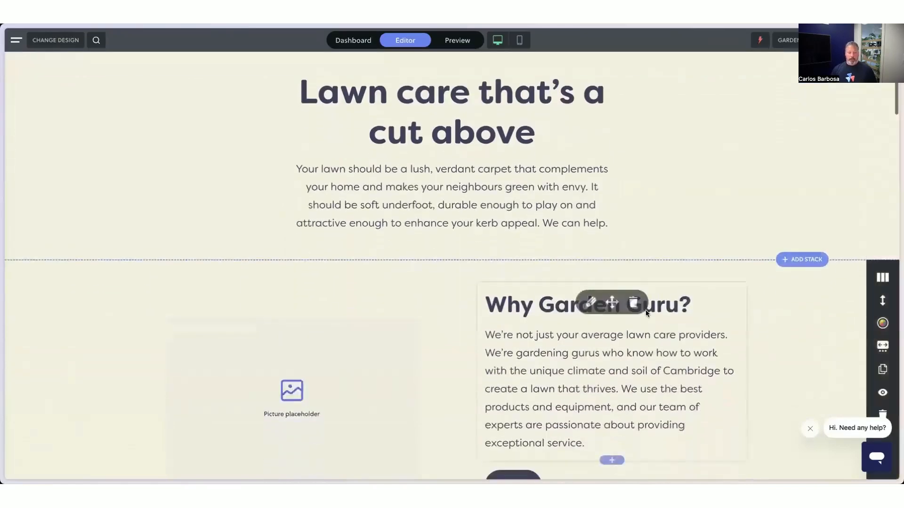
scroll(777, 304, "down", 7)
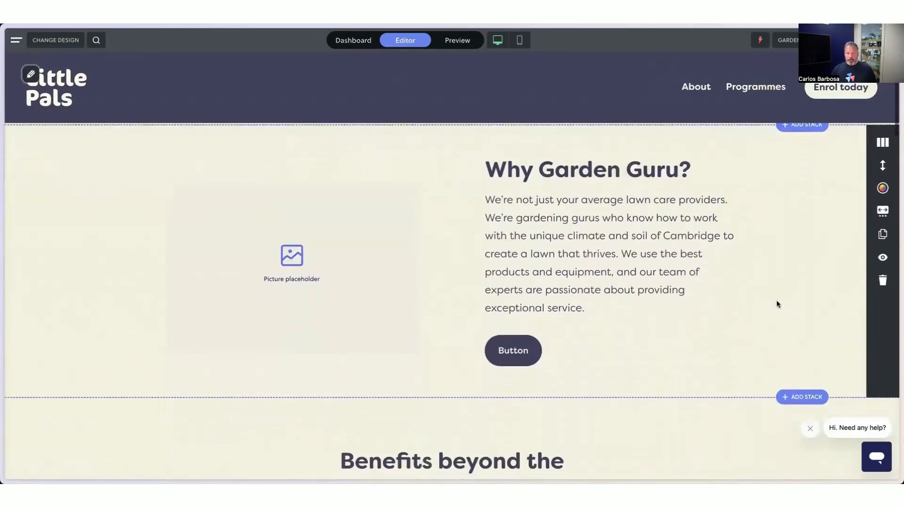
scroll(786, 304, "down", 5)
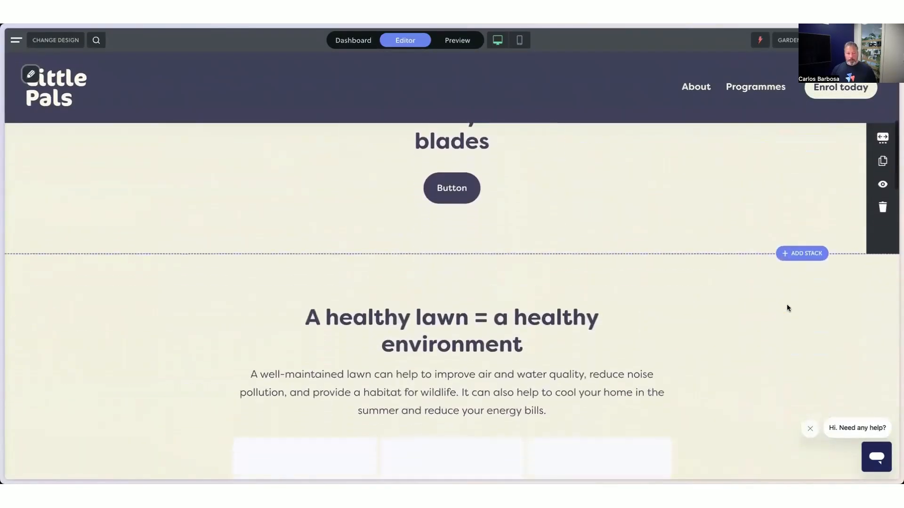
scroll(787, 304, "up", 3)
scroll(659, 258, "up", 2)
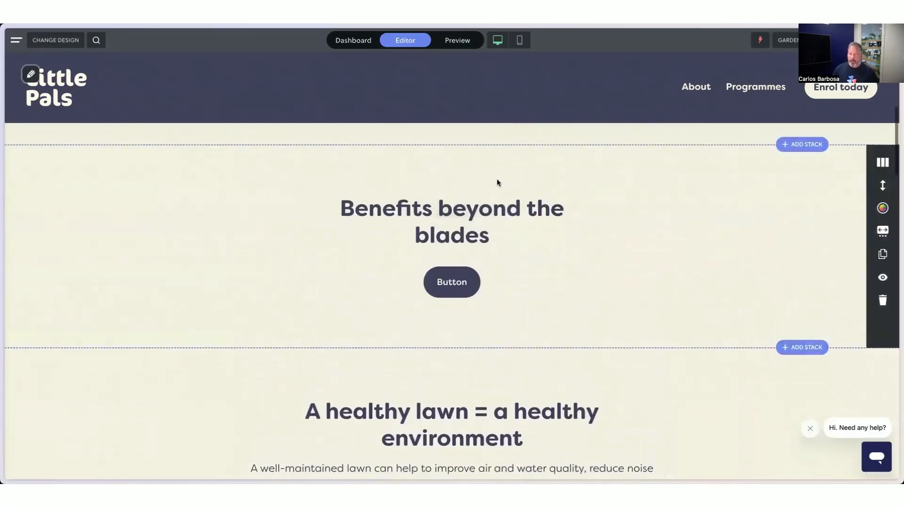
scroll(739, 320, "down", 1)
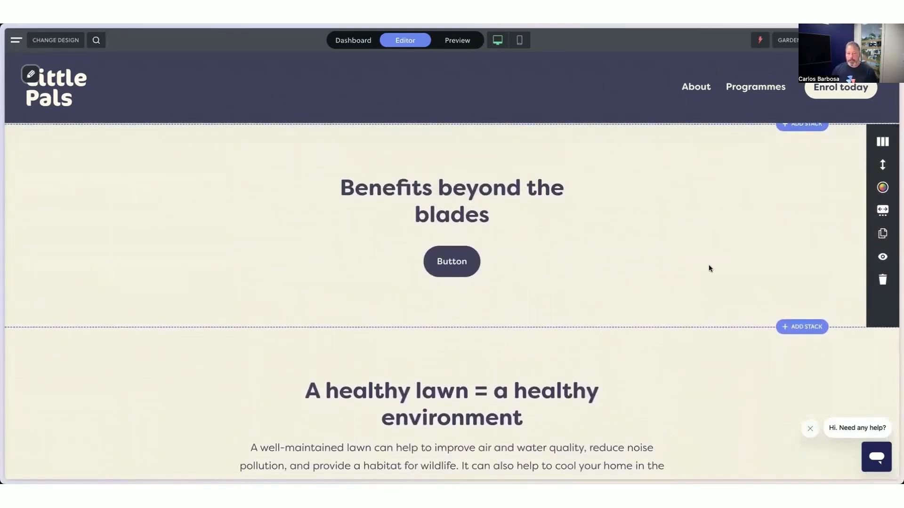
scroll(716, 268, "down", 3)
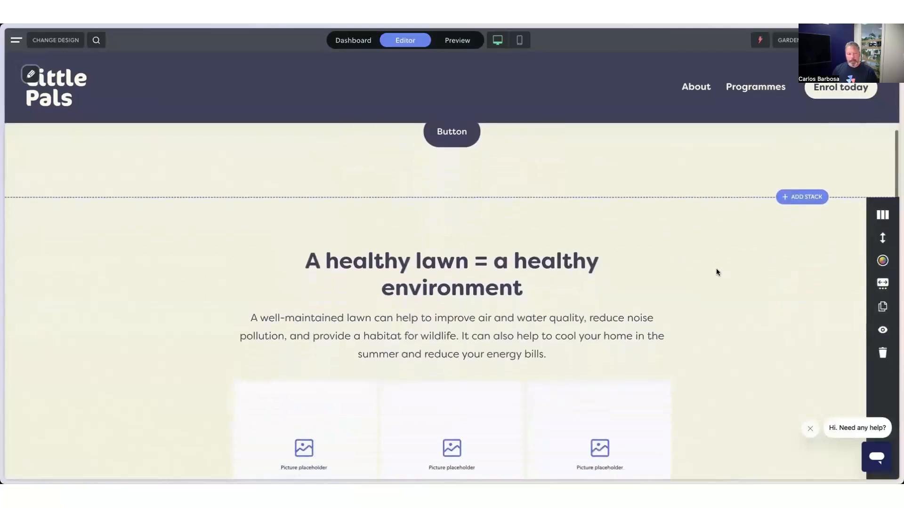
scroll(716, 268, "down", 2)
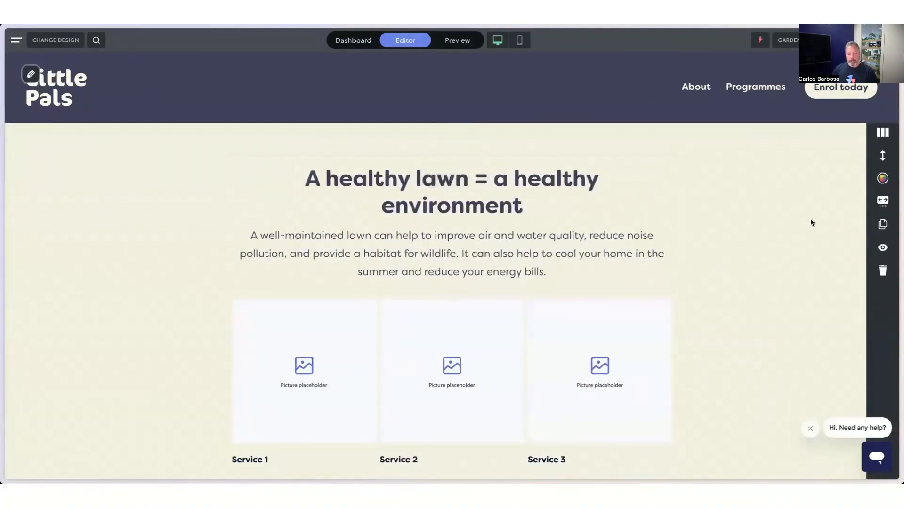
scroll(783, 281, "down", 13)
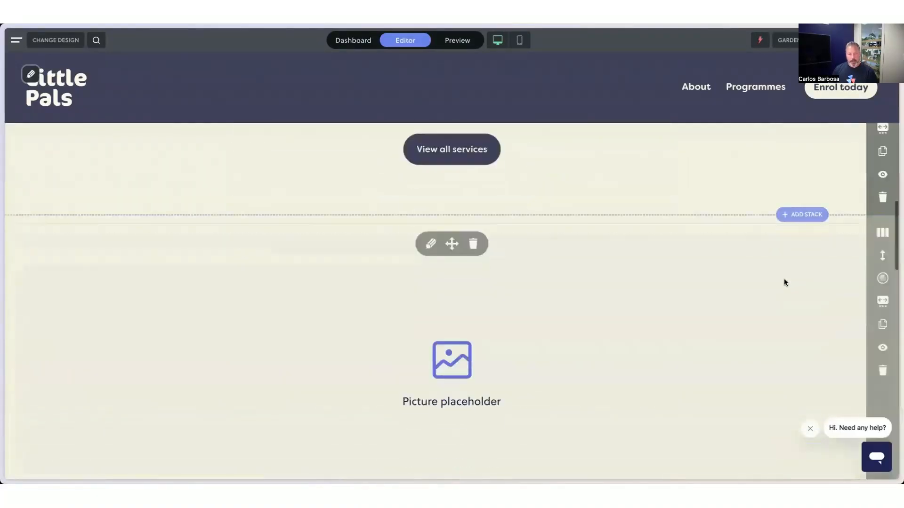
Step: Examine the seasonal lawn care, free quote and testimonials sections down to the footer, and return to the page's opening section
scroll(784, 281, "down", 3)
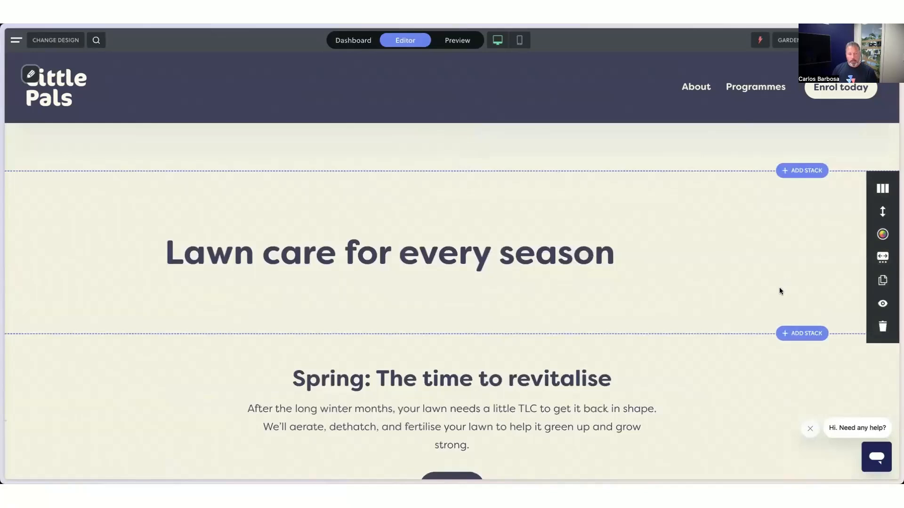
scroll(752, 290, "down", 3)
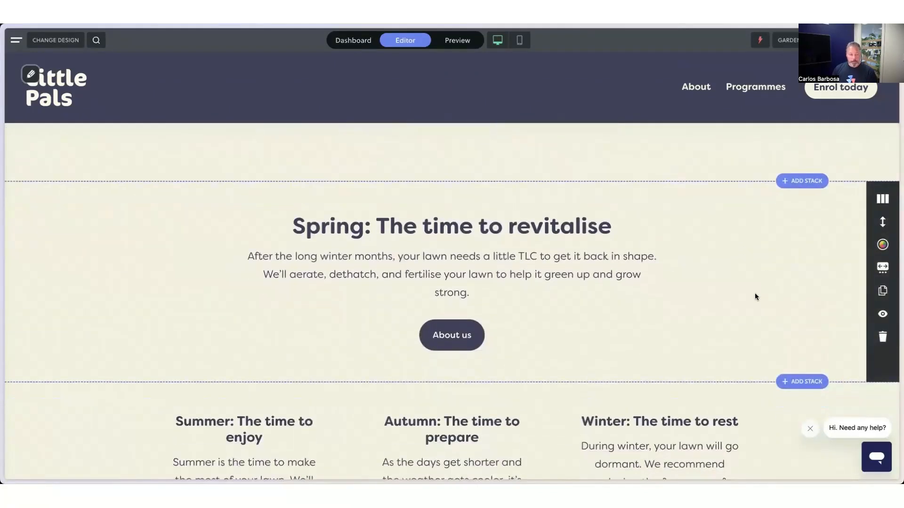
scroll(755, 292, "down", 1)
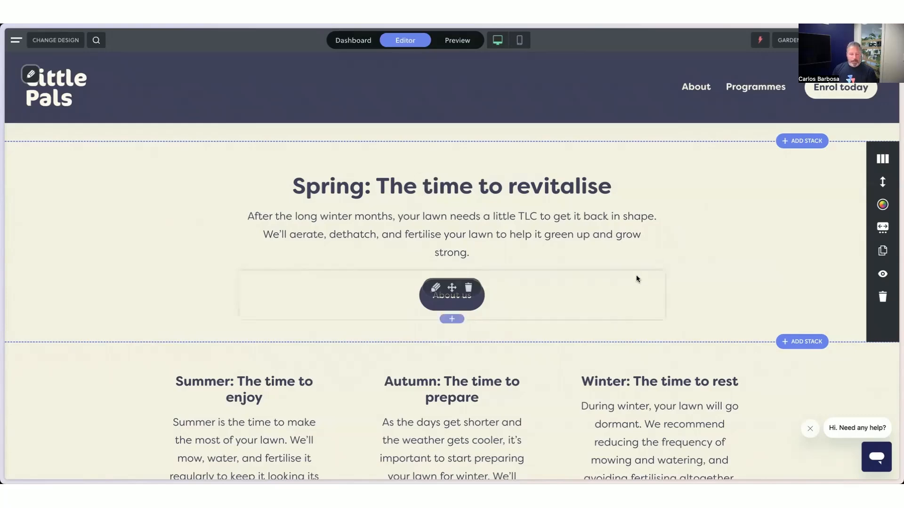
scroll(471, 341, "down", 2)
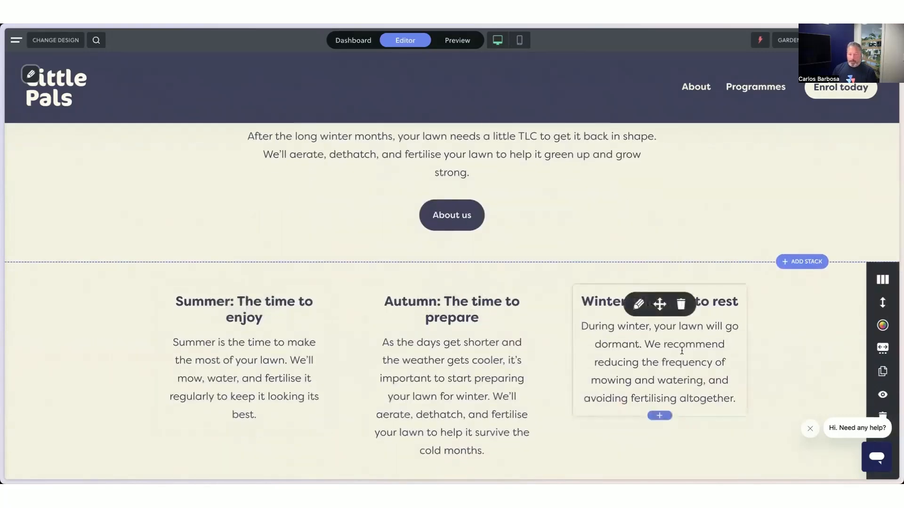
scroll(755, 333, "up", 1)
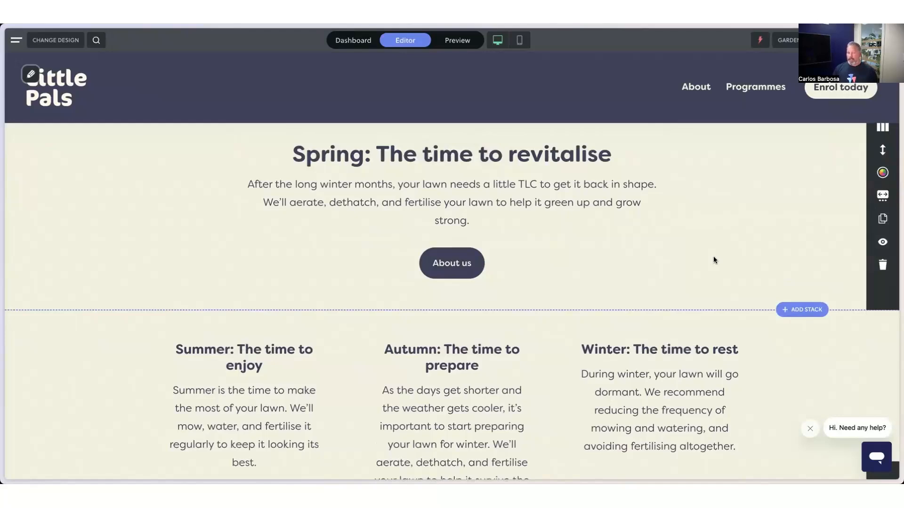
scroll(749, 322, "down", 5)
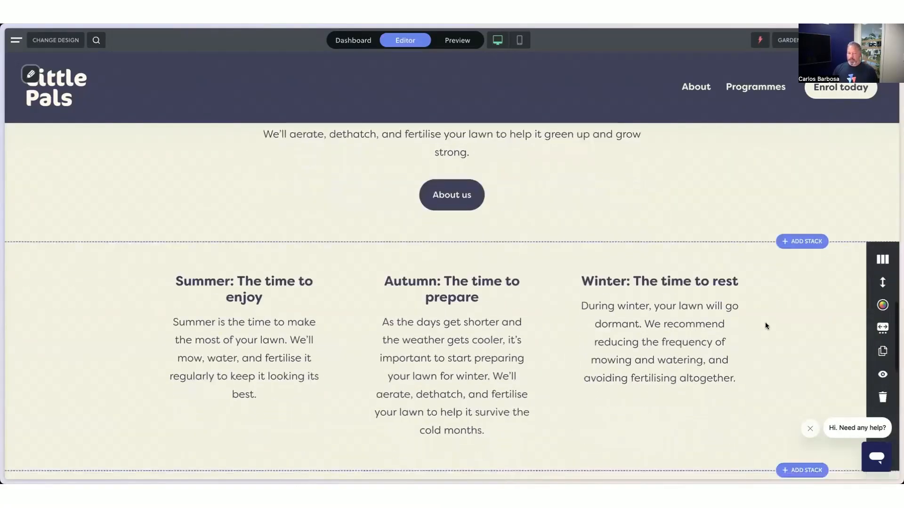
scroll(750, 324, "down", 3)
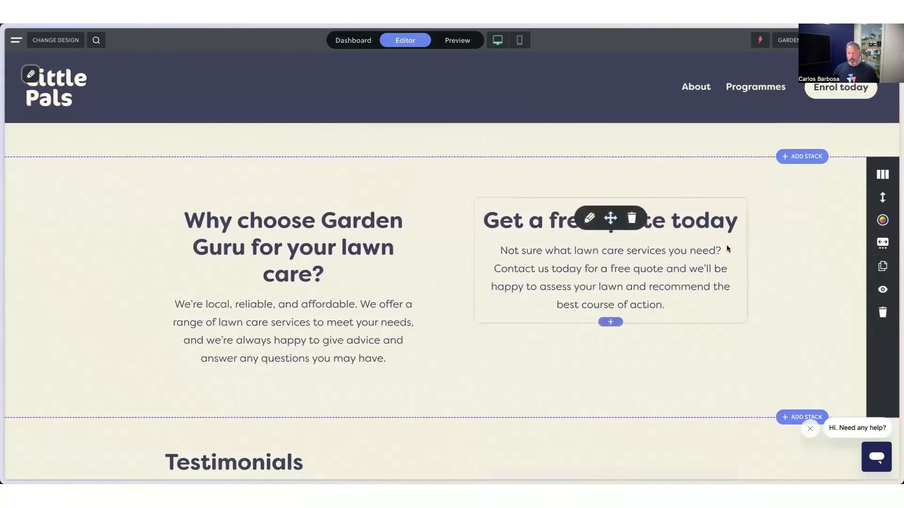
scroll(770, 297, "down", 3)
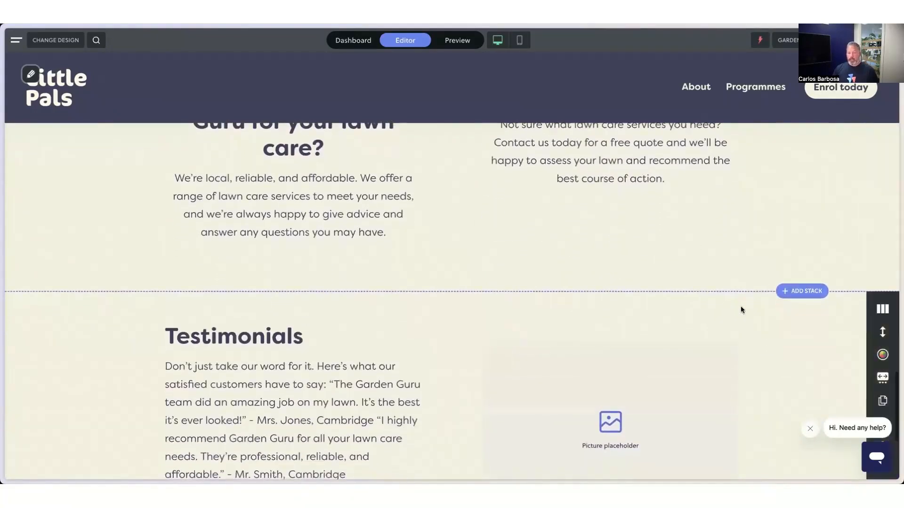
scroll(744, 311, "down", 3)
scroll(745, 309, "down", 3)
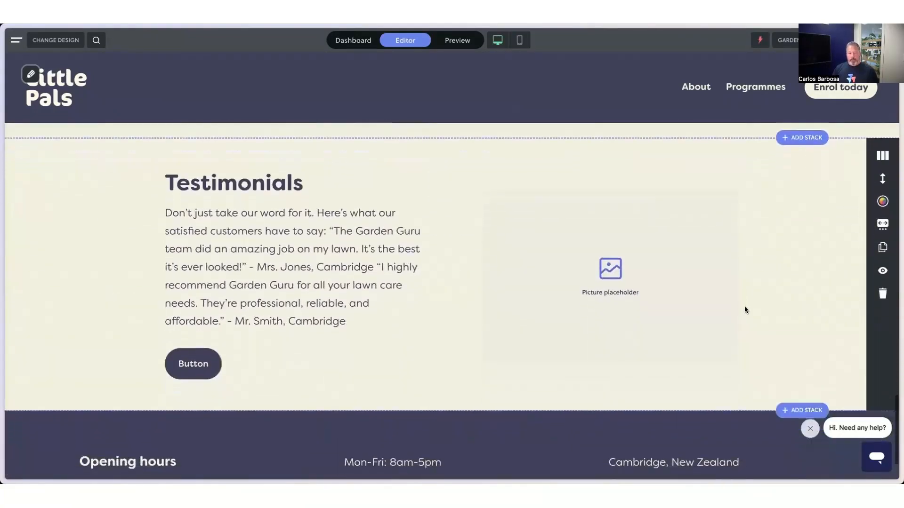
scroll(744, 309, "up", 3)
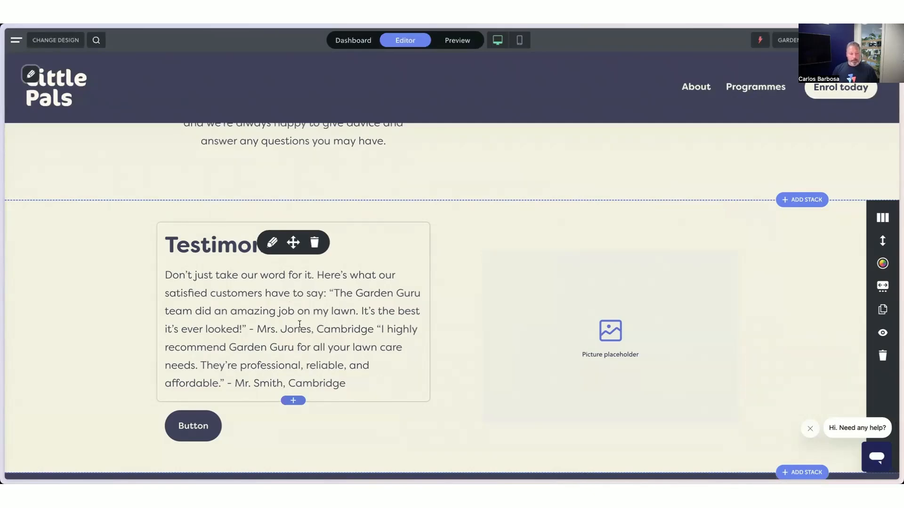
scroll(443, 359, "down", 3)
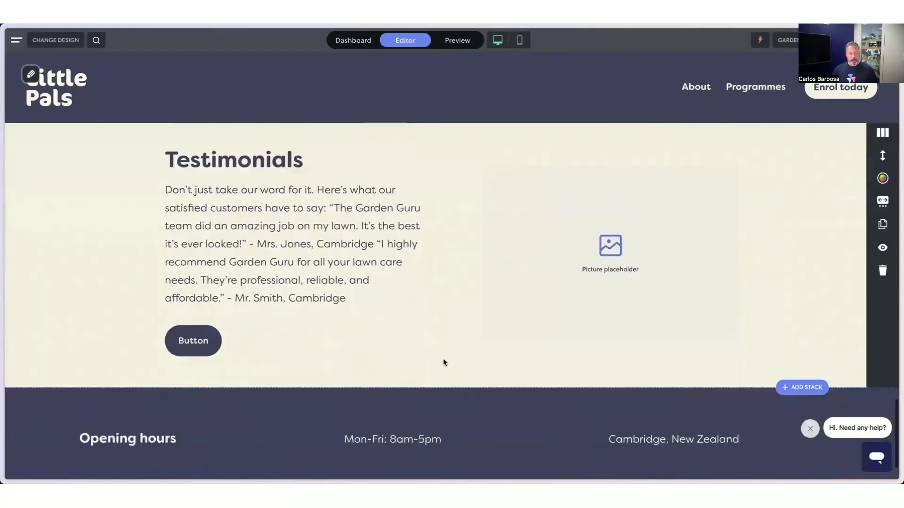
scroll(444, 349, "up", 15)
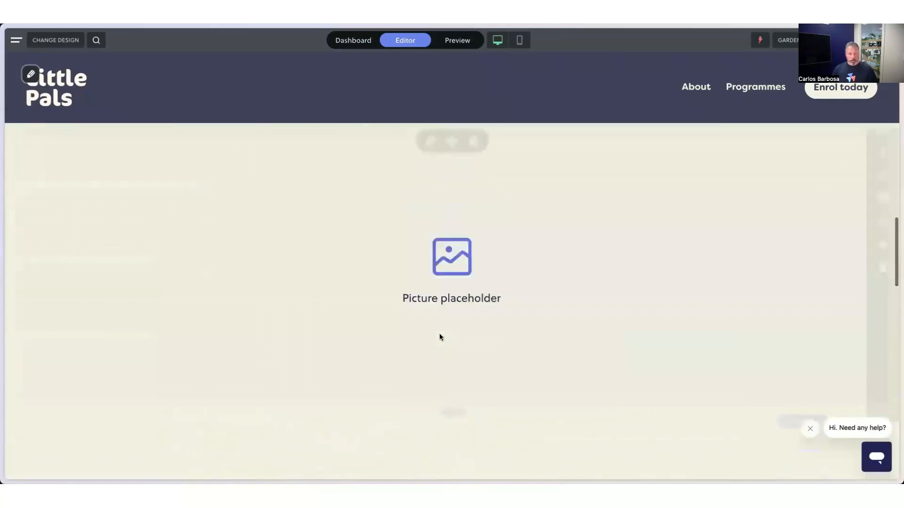
scroll(440, 336, "up", 5)
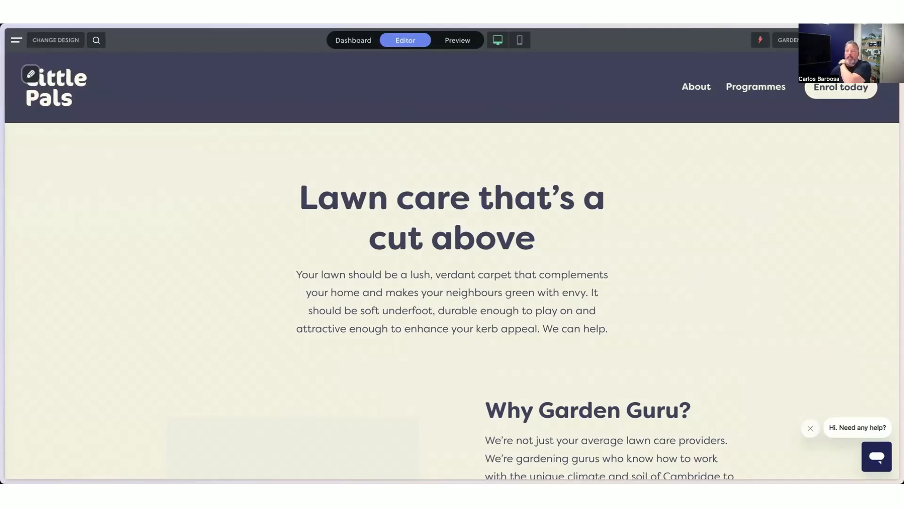
mouse_move(829, 325)
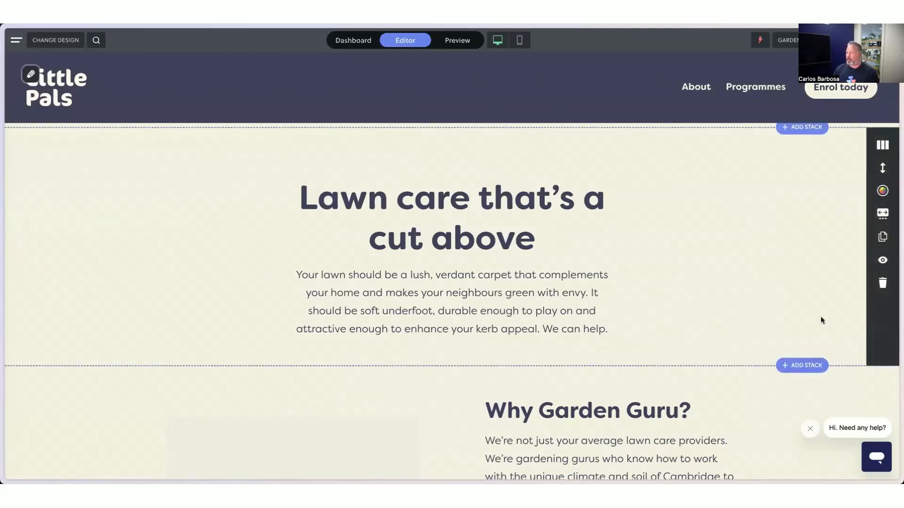
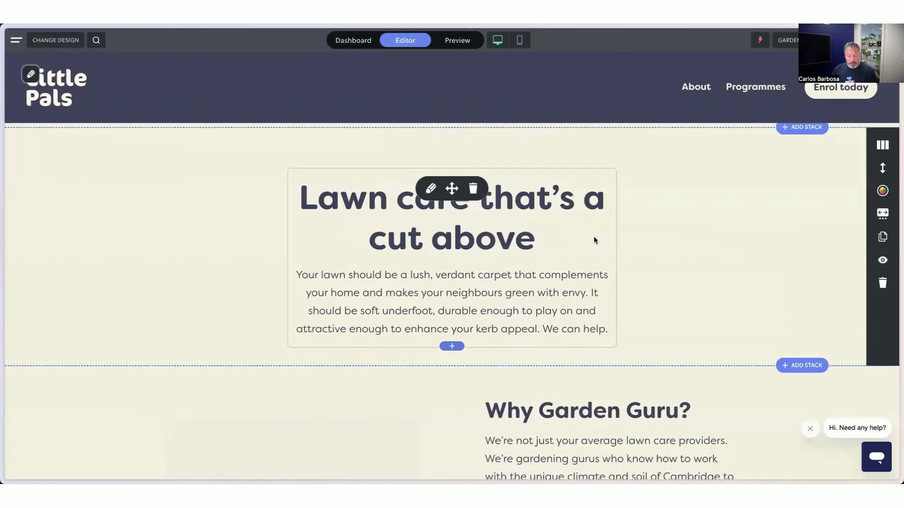
Step: Open Flint's tone of voice settings and add a new line to the tone description starting "We talk to our customers like mates"
left_click(760, 39)
left_click(869, 108)
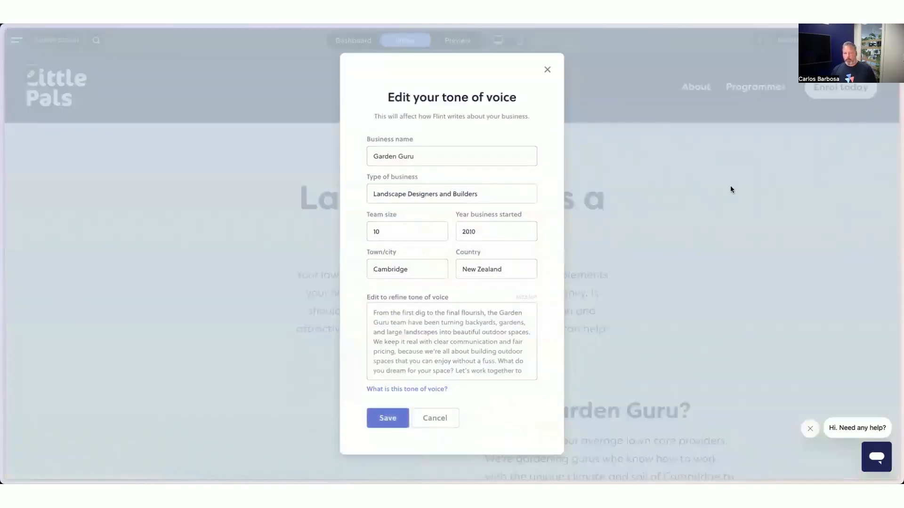
scroll(459, 330, "down", 3)
scroll(464, 365, "up", 3)
scroll(443, 341, "down", 2)
left_click(467, 369)
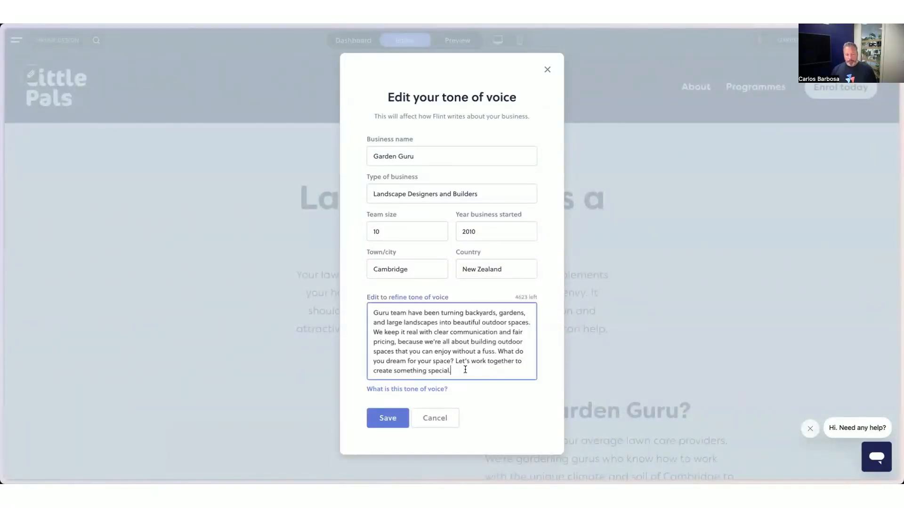
key("Return")
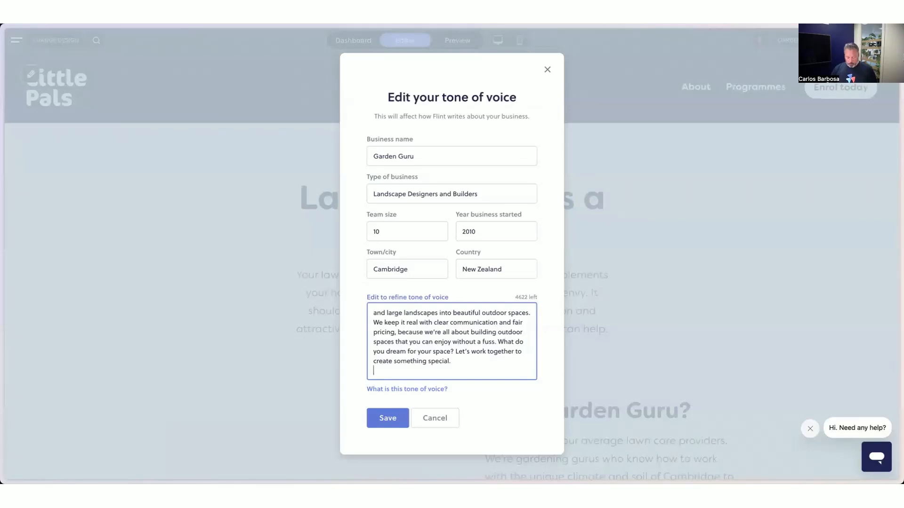
type("We talk to our customers ")
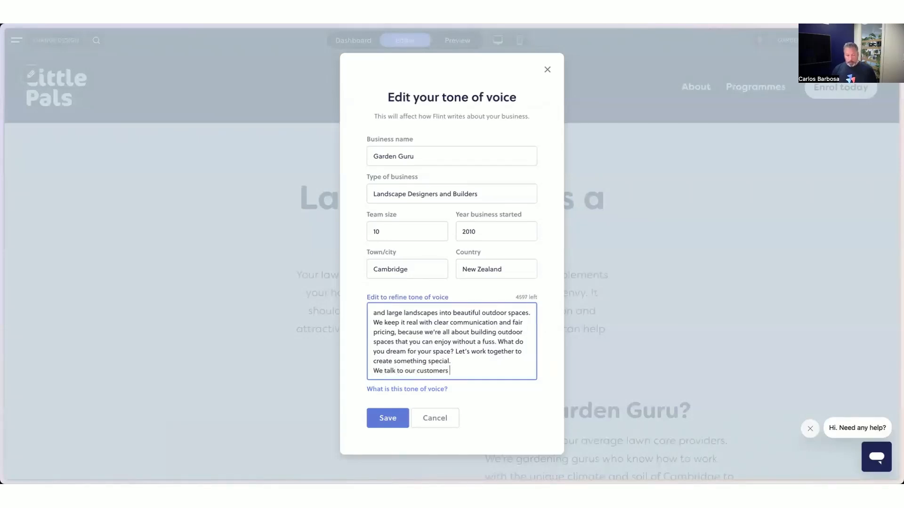
type("like mates")
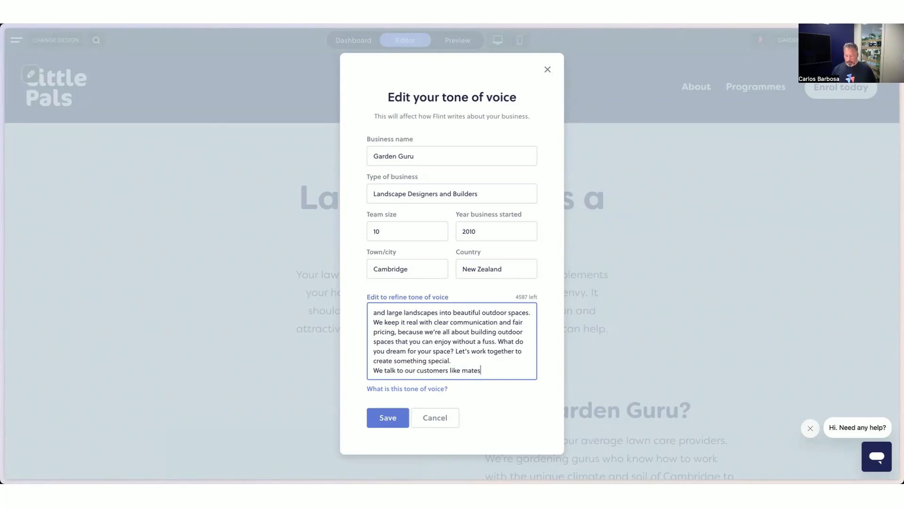
Step: Continue the tone of voice line with "! They are friends and its like we are chatting at a BBQ over some sausages."
type("! They are friends and ")
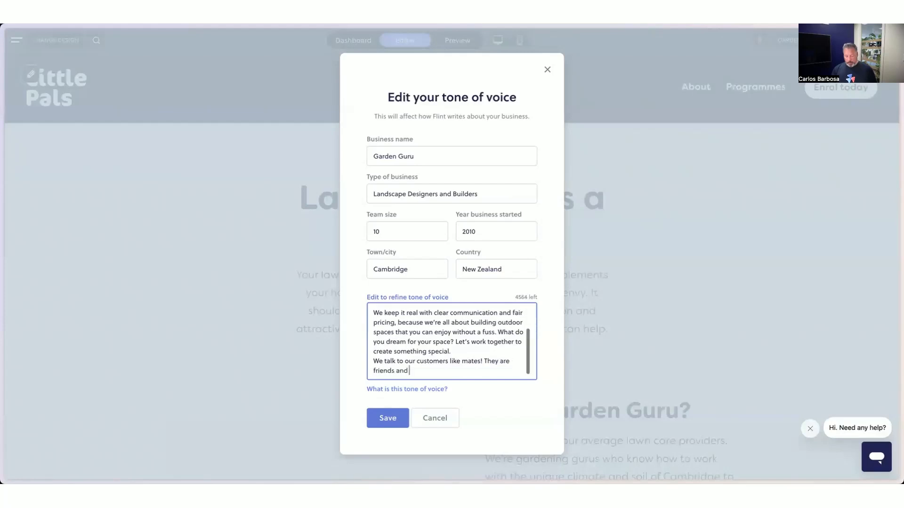
type("its like we ")
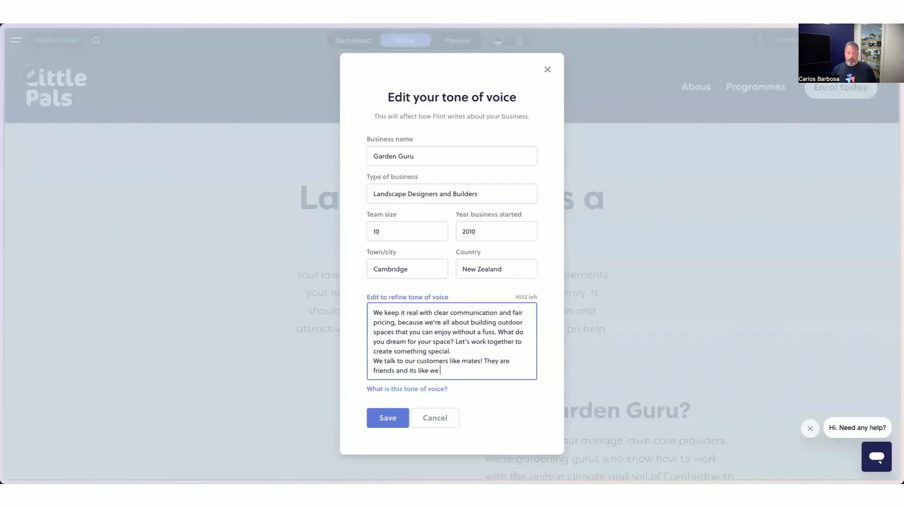
type("are chatting a")
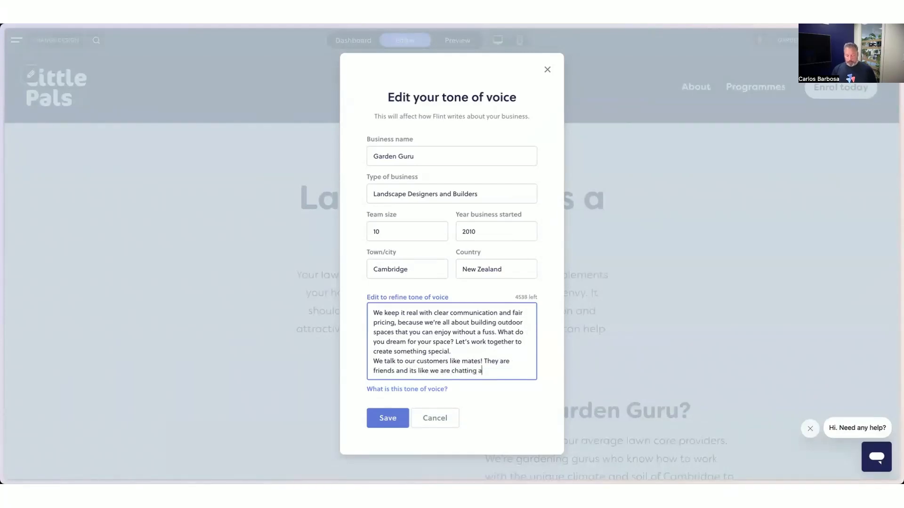
type("t a BBQ")
key("Left")
key("Left")
key("Left")
key("Left")
key("Left")
key("Right")
key("Right")
key("Right")
key("Right")
key("Right")
type("over some ")
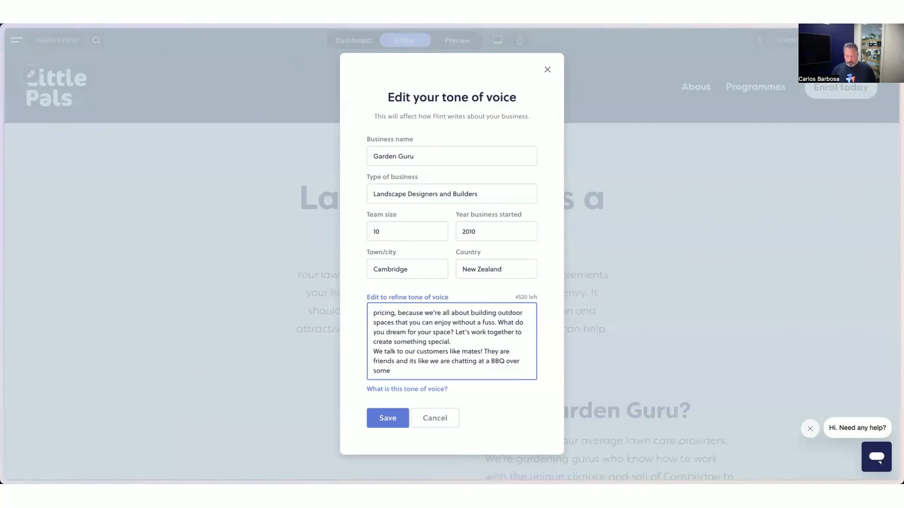
type("sausages.")
Step: Add the line "We want our customers to have a laugh and enjoy the process." to the tone of voice, correcting its typos
key("Return")
type("W")
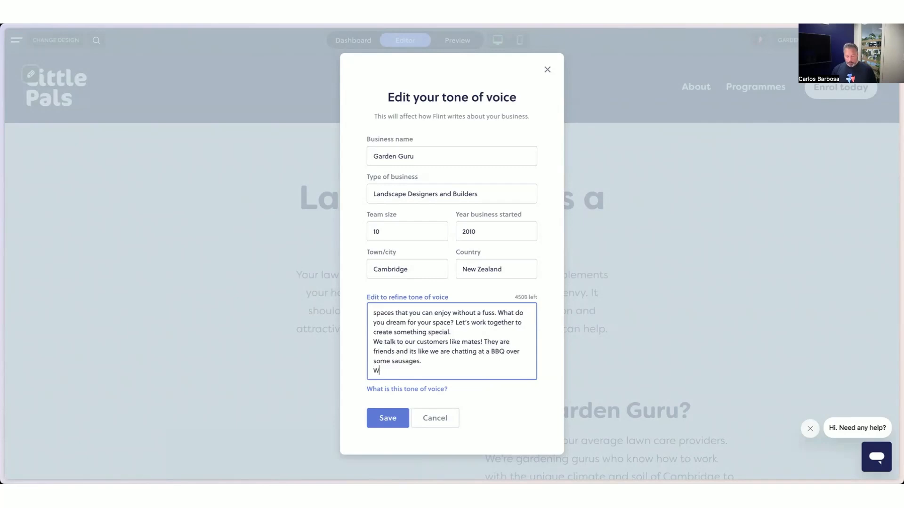
type("E want our custoemrs to")
key("BackSpace")
key("BackSpace")
key("BackSpace")
key("BackSpace")
key("BackSpace")
key("BackSpace")
key("BackSpace")
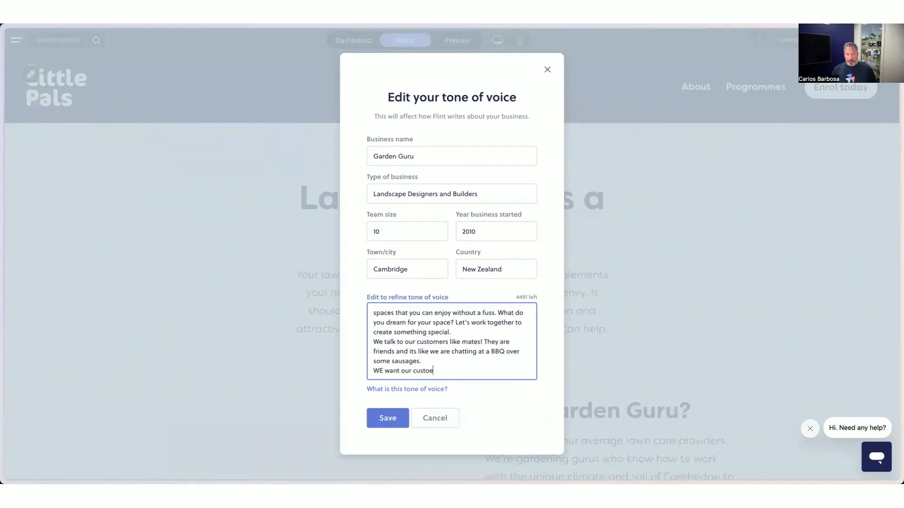
type("mers to h")
type("ave a luagh")
key("BackSpace")
key("BackSpace")
key("BackSpace")
key("BackSpace")
type("a")
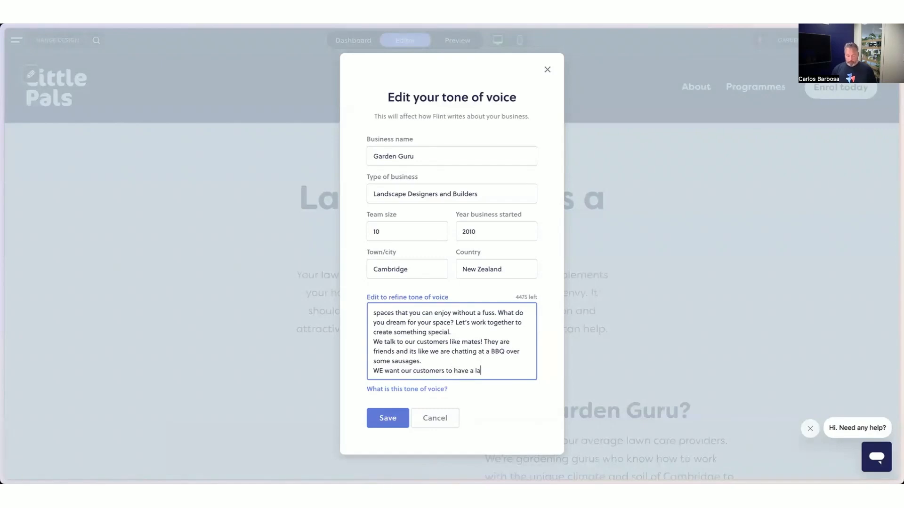
type("ugh and enjoy the process.")
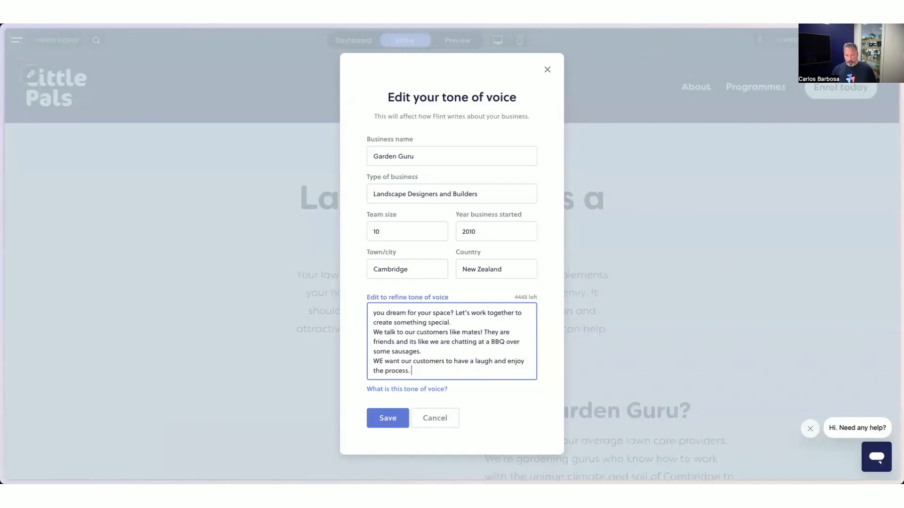
left_click(382, 361)
key("BackSpace")
type("e")
left_click(435, 371)
Step: Add a final tone of voice line reading "We are kiwi through and through and cheers to that."
key("Return")
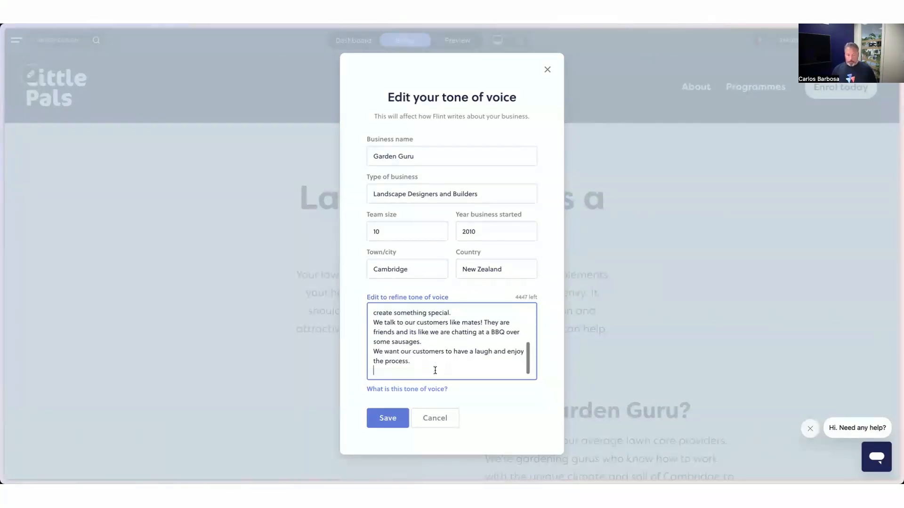
type("We are ")
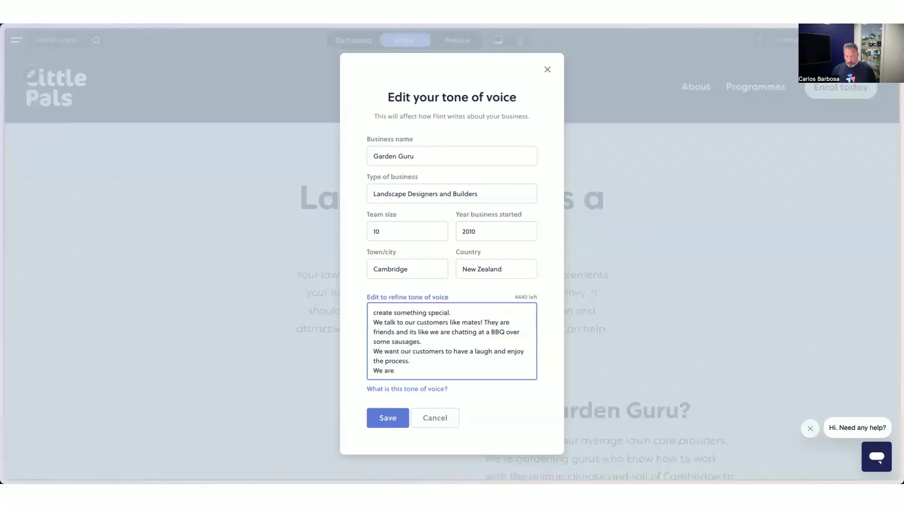
type("kwi")
key("BackSpace")
key("BackSpace")
type("wiw")
key("BackSpace")
key("BackSpace")
key("BackSpace")
key("BackSpace")
type("iwi through and through and")
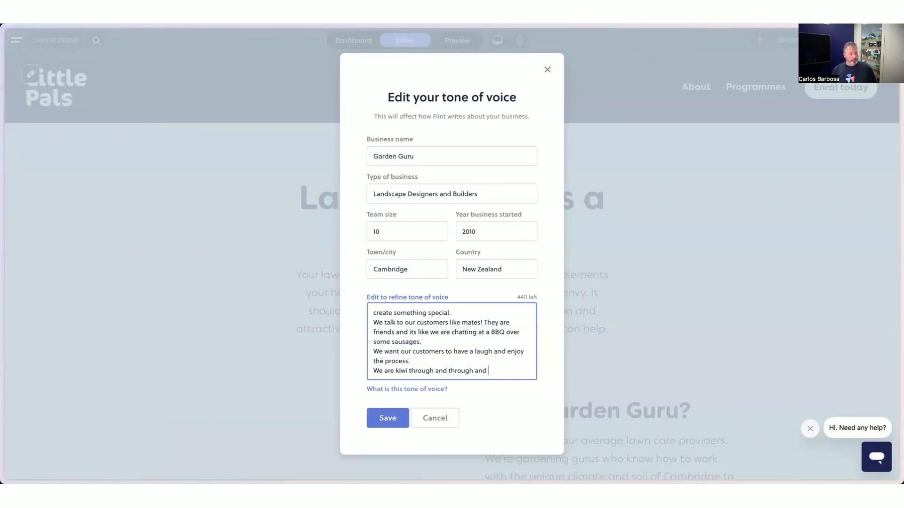
type("chee")
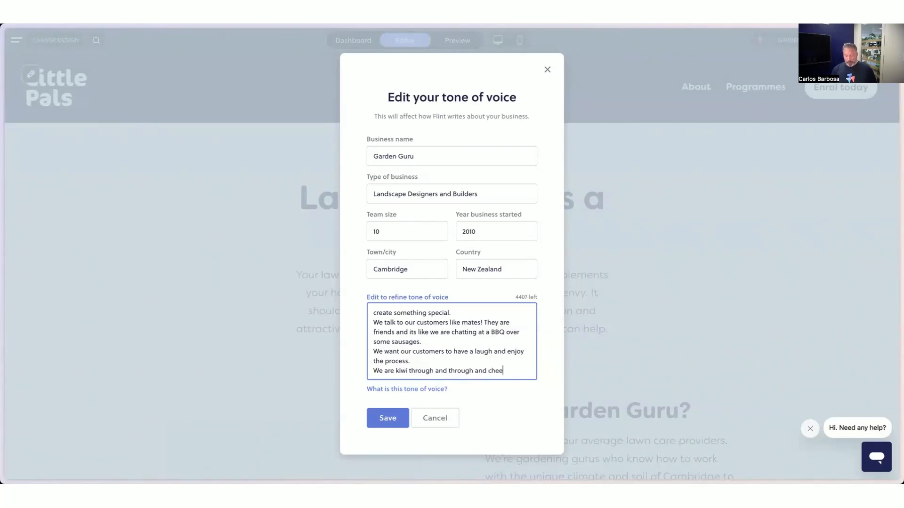
type("rs to that.")
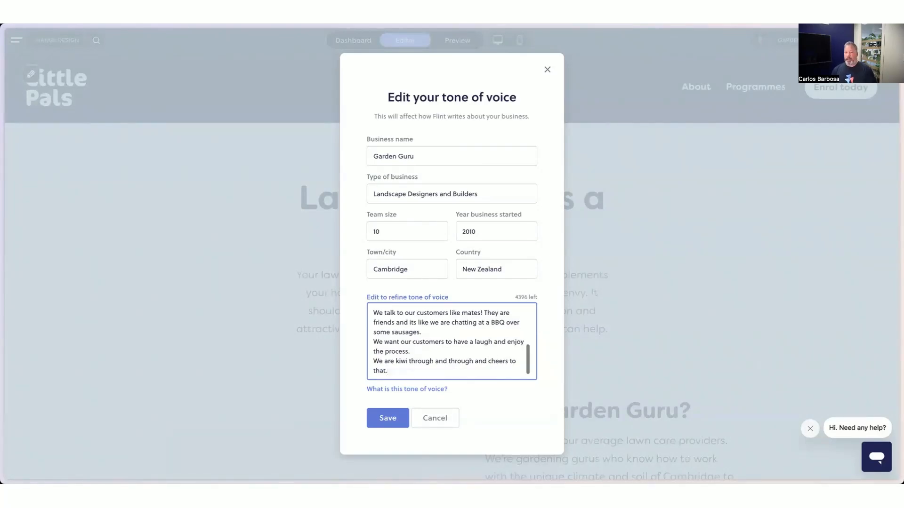
Step: Delete the opening sentence before "We keep it real with clear communication" from the tone description and save the settings
scroll(428, 363, "up", 5)
left_click_drag(373, 312, 532, 333)
key("BackSpace")
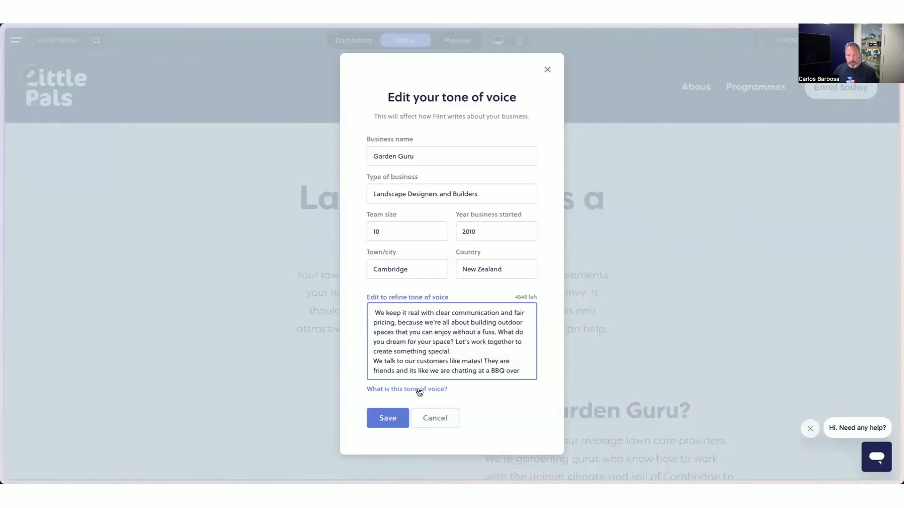
key("Delete")
left_click(389, 419)
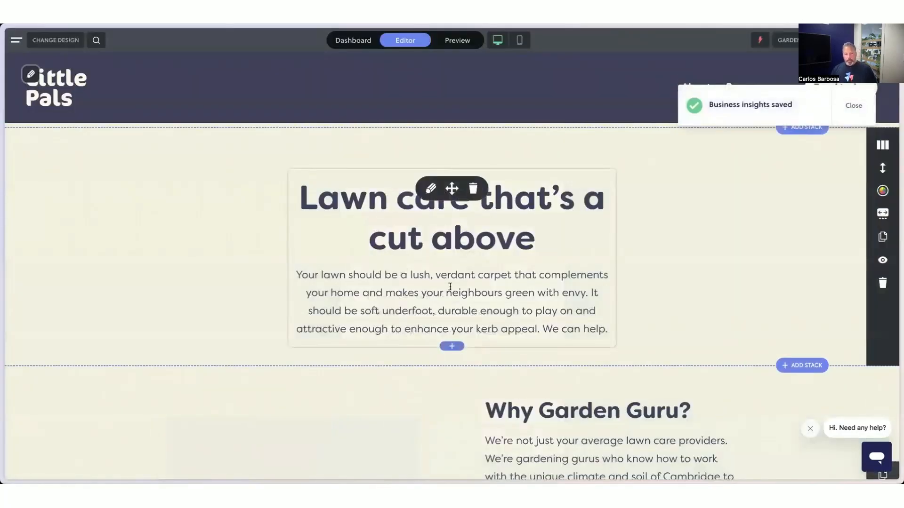
Step: Try Flint's Auto rewrite on the opening Lawn Care text block and discard the changes
left_click(430, 188)
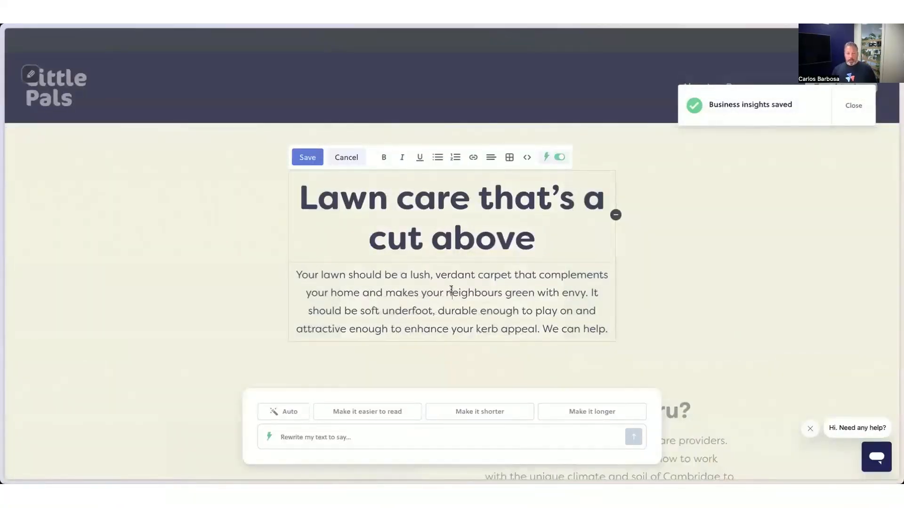
left_click(279, 411)
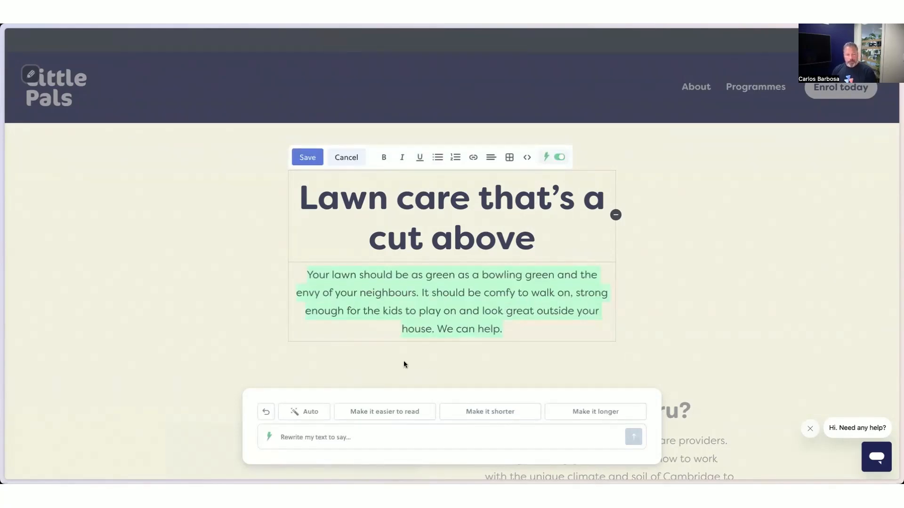
left_click(347, 157)
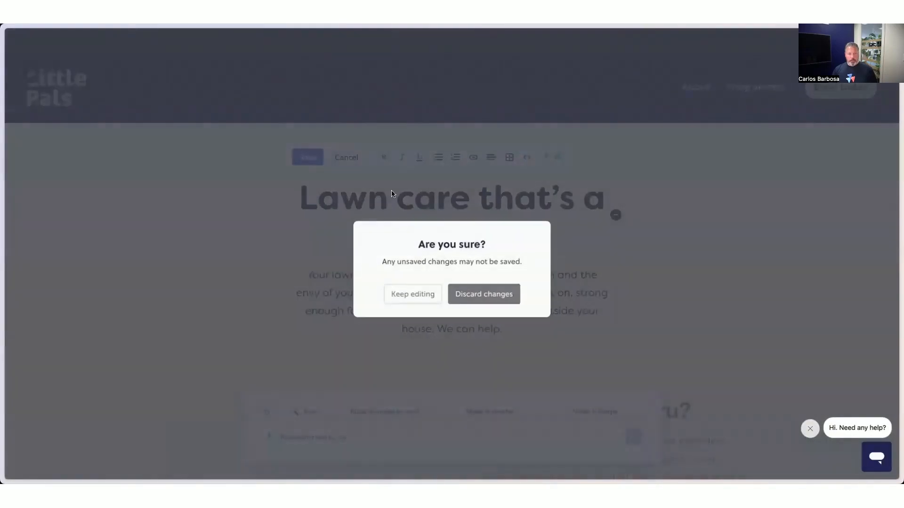
left_click(484, 293)
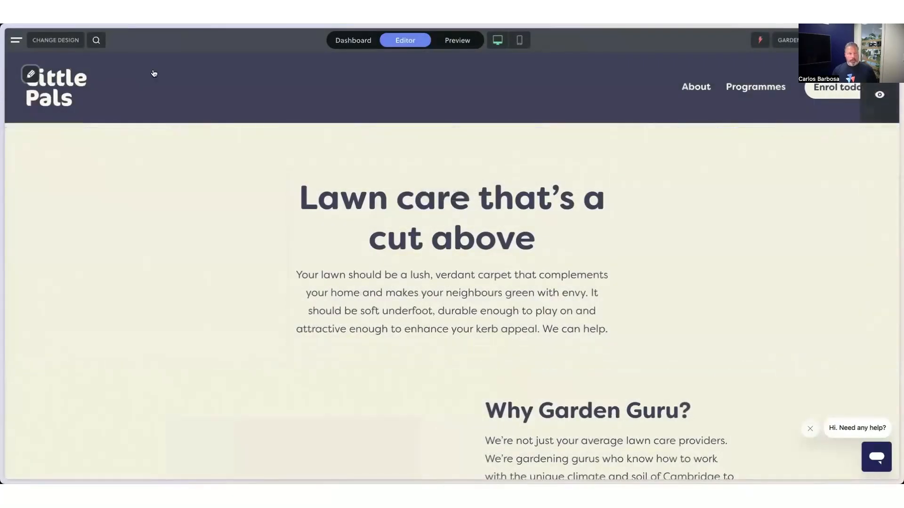
Step: Add a new blank page named "test tone of voice" to the website's pages
left_click(16, 40)
left_click(48, 92)
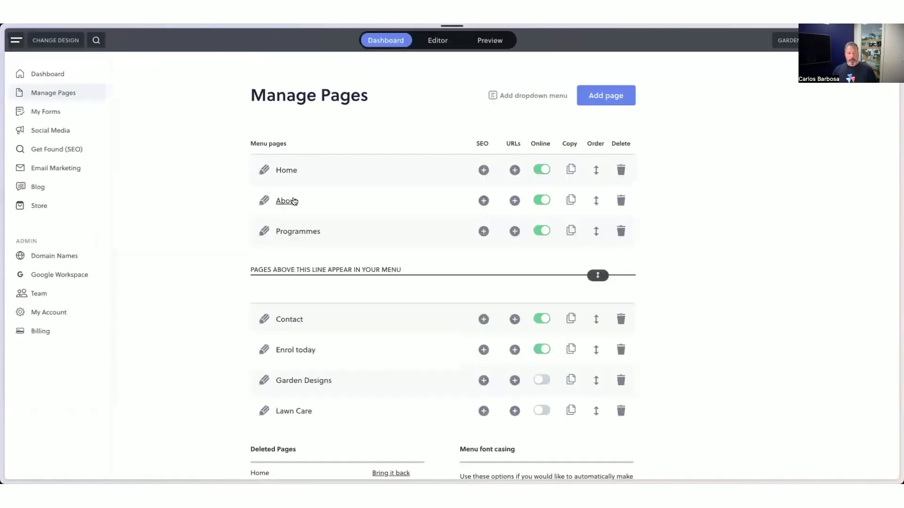
left_click(605, 96)
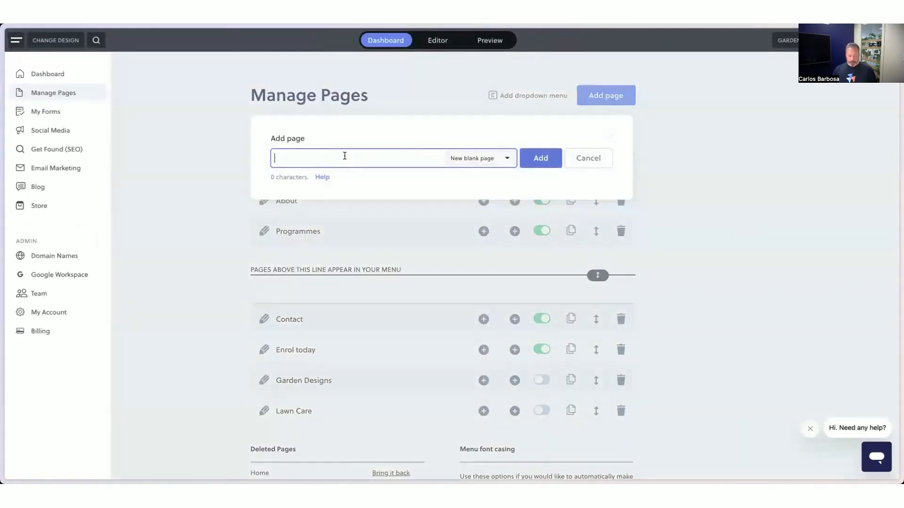
type("test tone of voice")
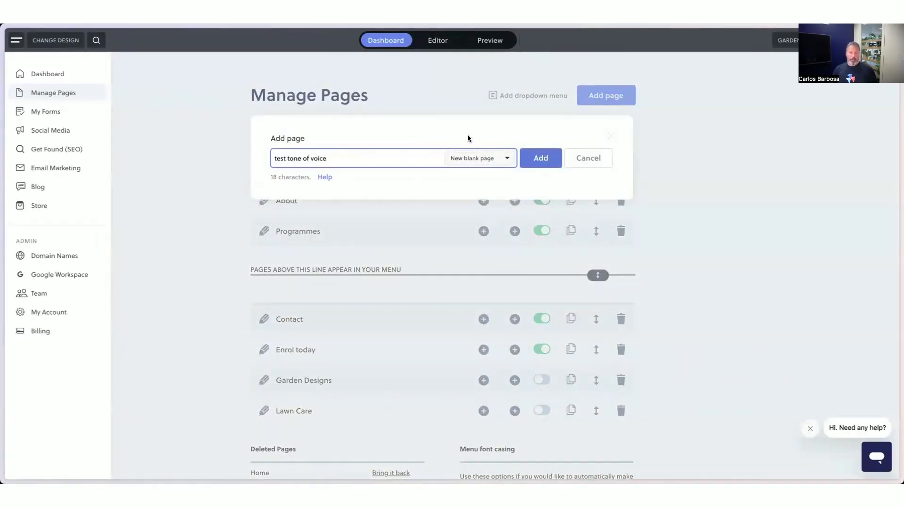
left_click(540, 158)
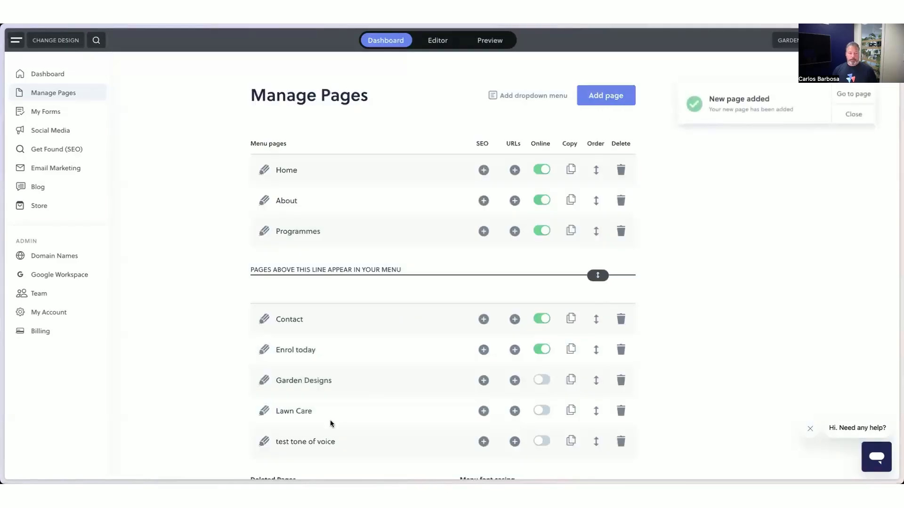
Step: Open the test tone of voice page and add a blank single-column stack containing a text block
left_click(312, 438)
left_click(399, 320)
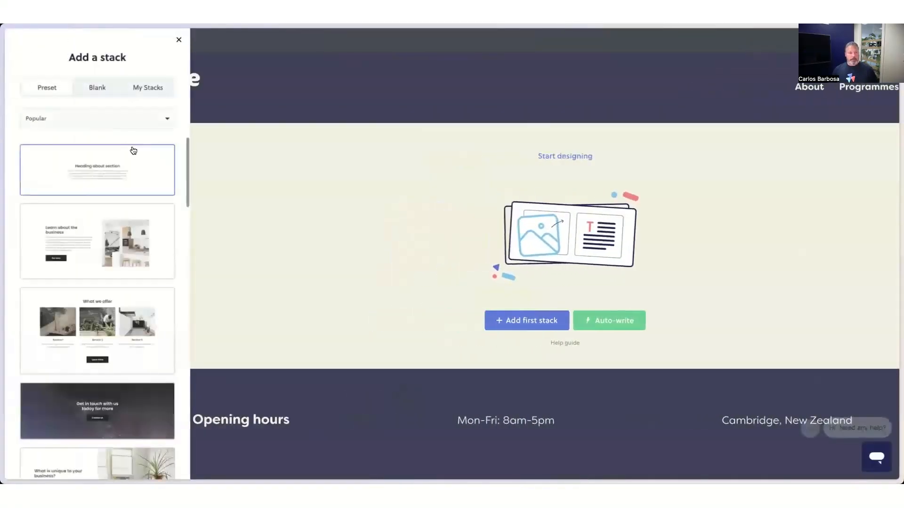
left_click(102, 90)
left_click(61, 142)
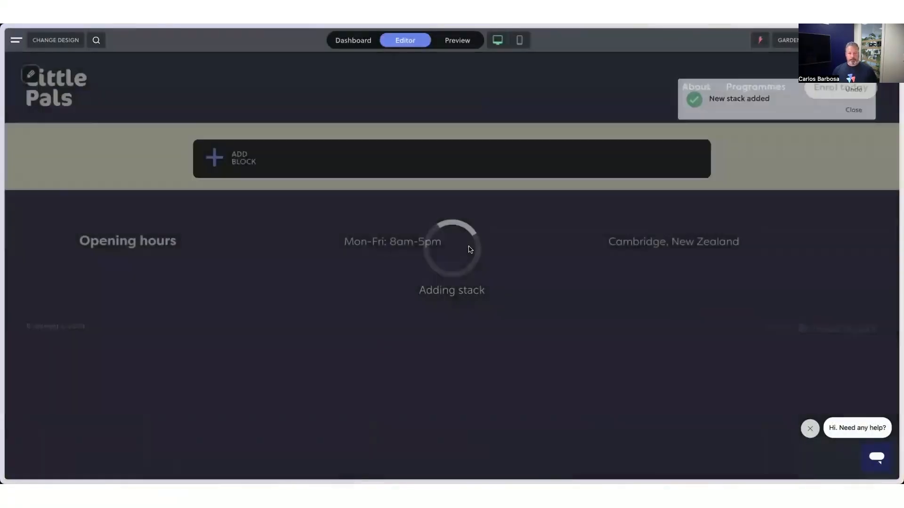
left_click(391, 166)
left_click(348, 203)
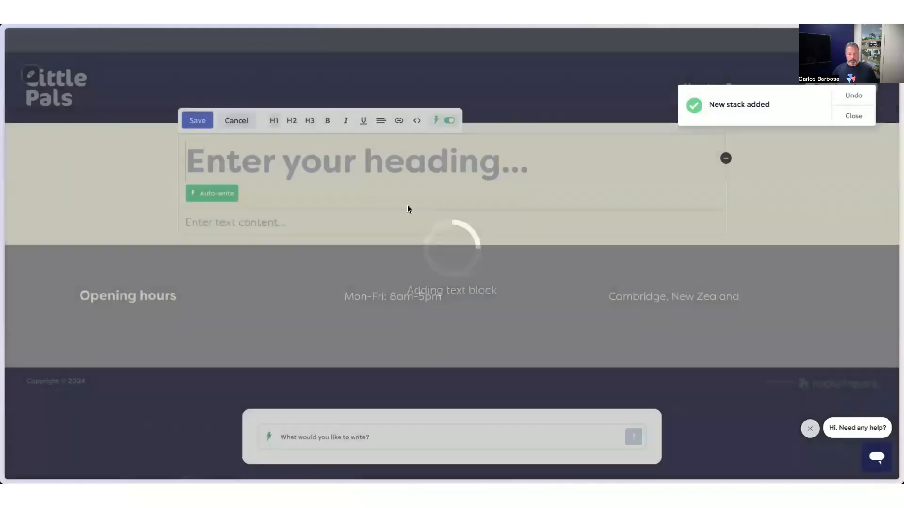
Step: Have Flint auto-write a heading for the empty text block, undo it and return to the heading field
type("Wan")
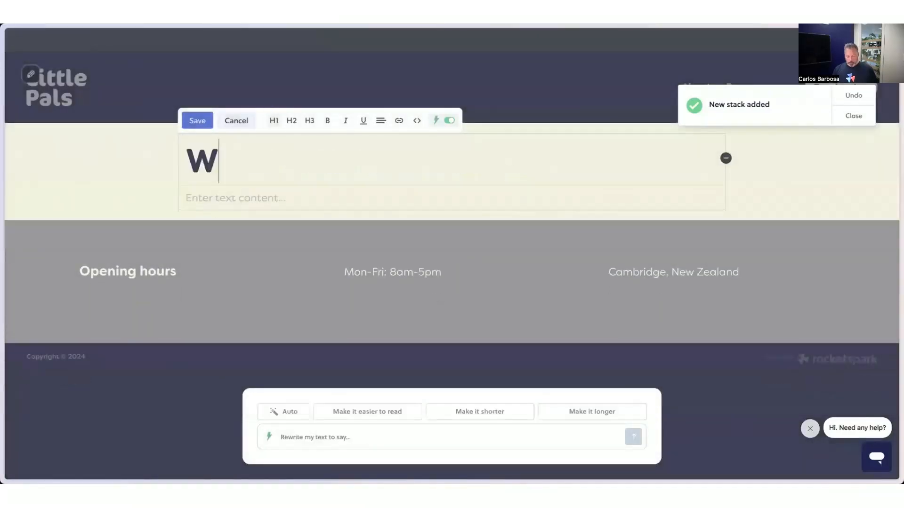
key("BackSpace")
key("BackSpace")
key("BackSpace")
left_click(223, 191)
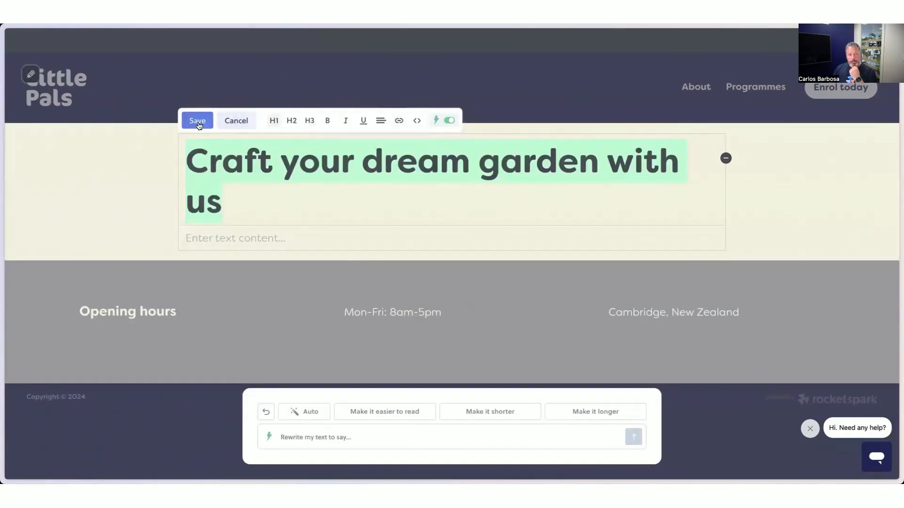
left_click(266, 411)
left_click(204, 148)
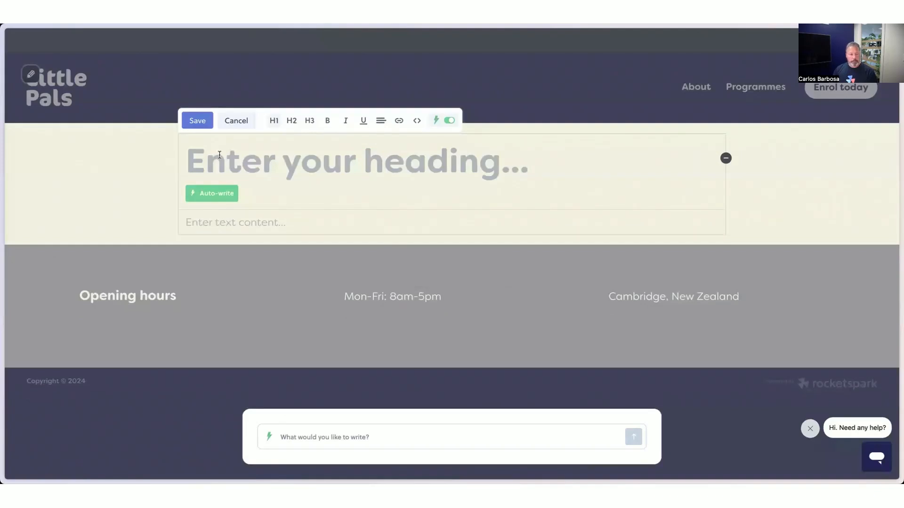
Step: Have Flint auto-write the heading and the text content of the empty text block, review the wording and save the block
left_click(216, 191)
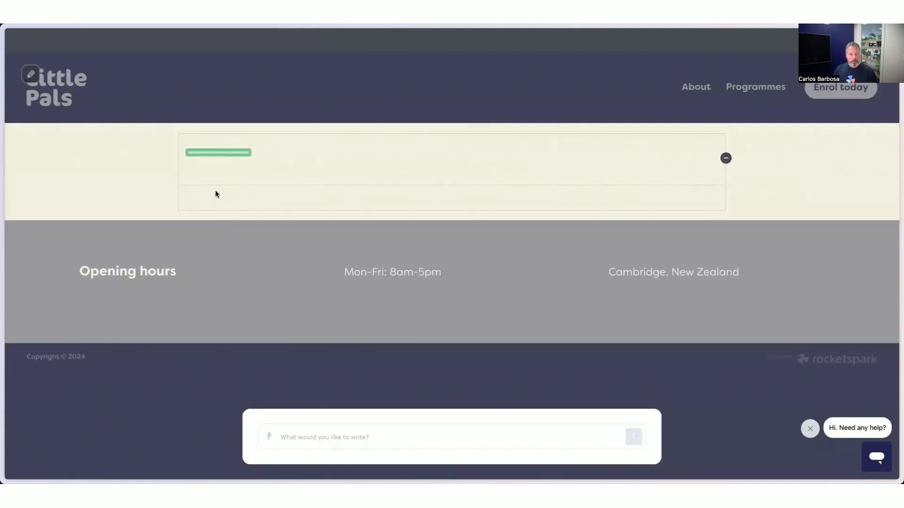
left_click(230, 201)
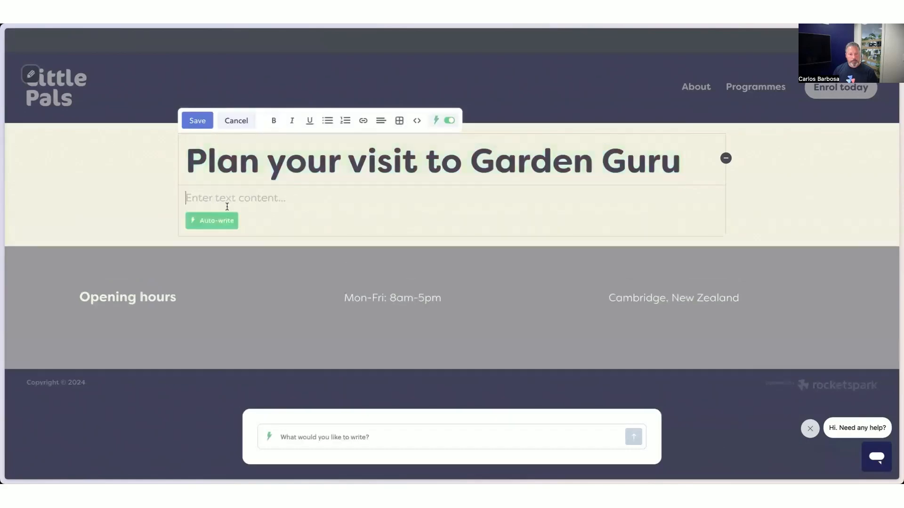
left_click(215, 220)
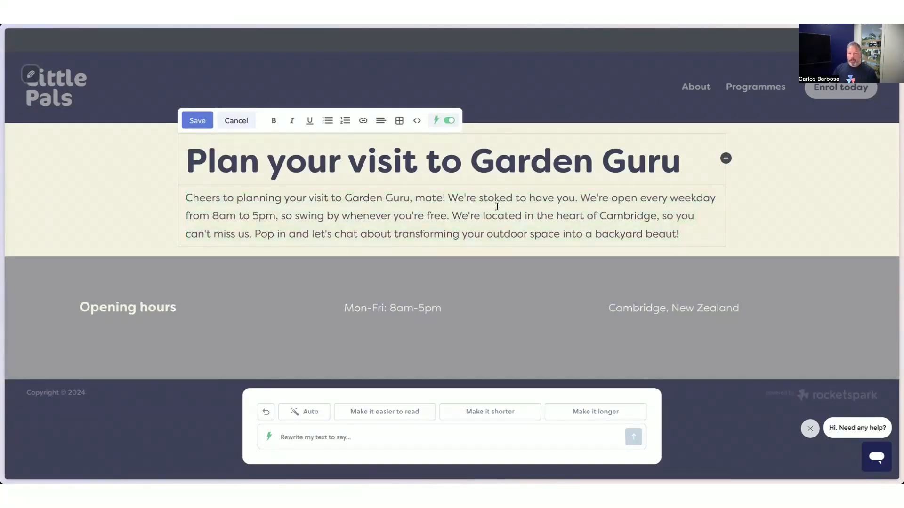
left_click_drag(506, 198, 481, 198)
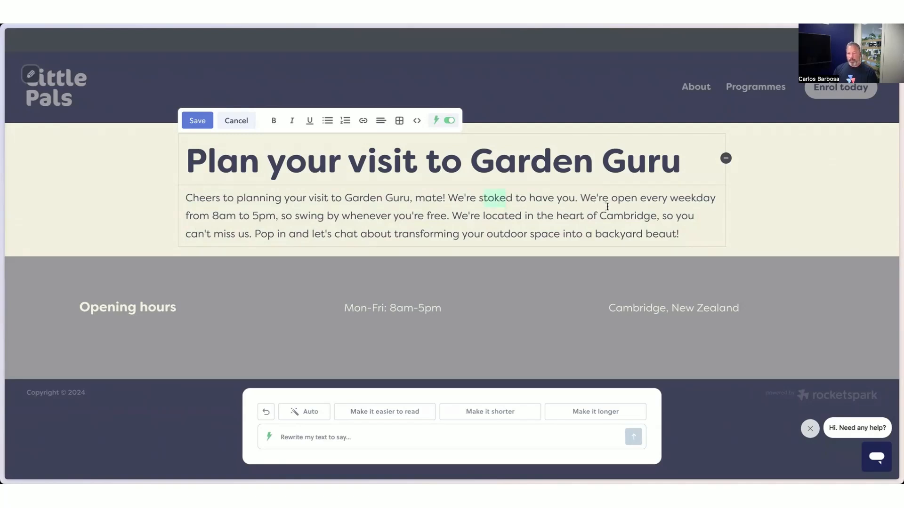
left_click_drag(297, 216, 471, 217)
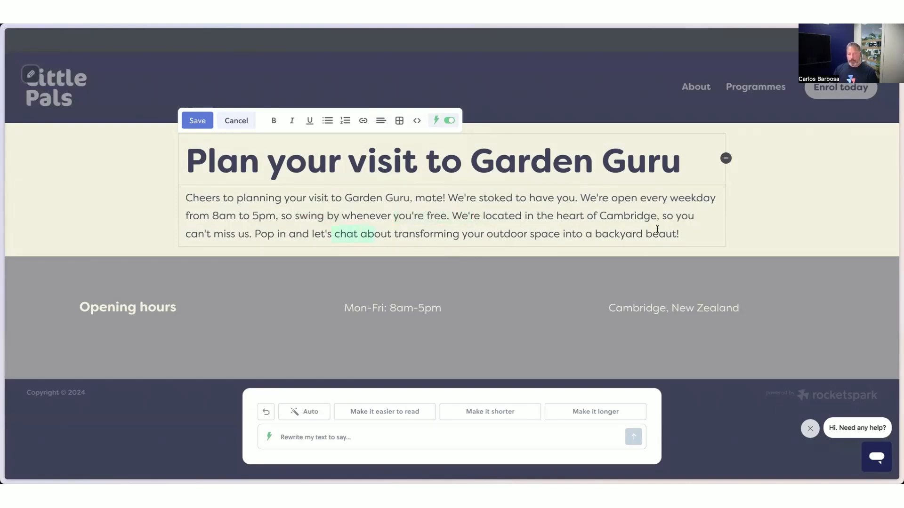
left_click_drag(682, 236, 604, 232)
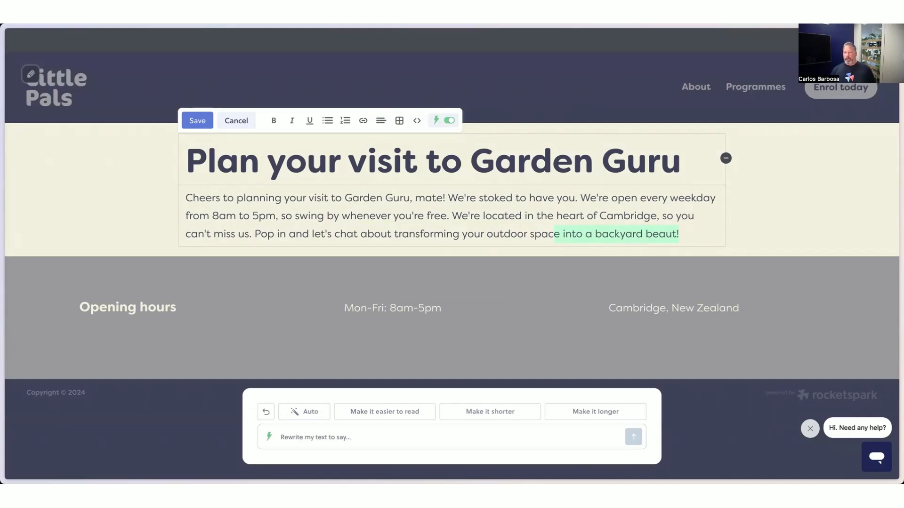
left_click(196, 119)
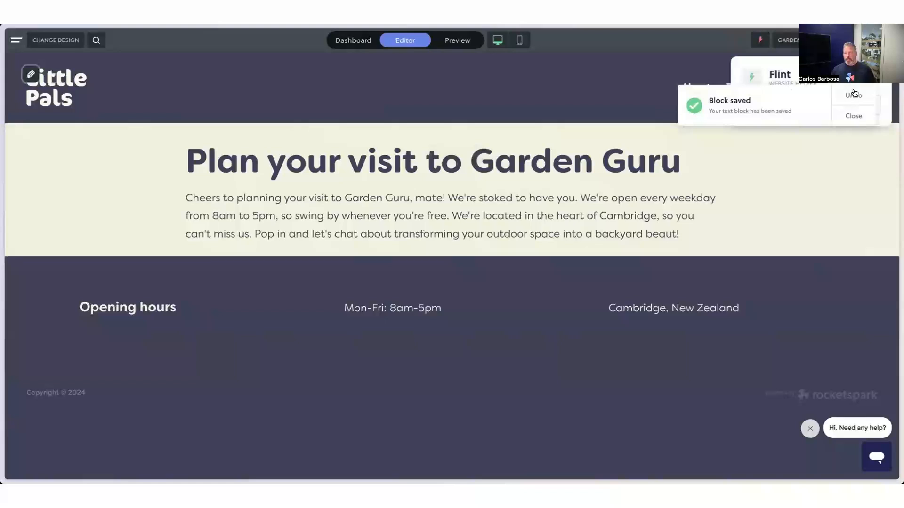
left_click(853, 115)
Step: Add the line "We are cheeky, funny and love a pun." at the end of Flint's tone of voice description and save it
left_click(764, 41)
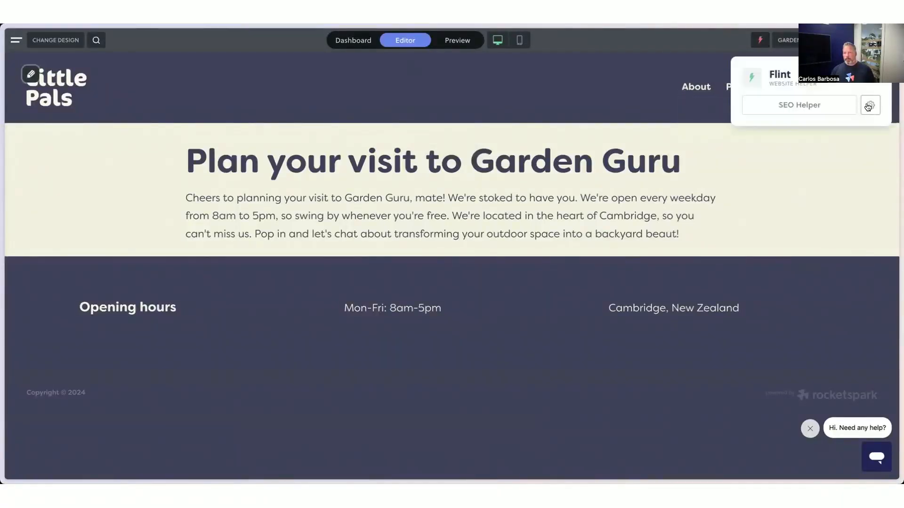
left_click(871, 106)
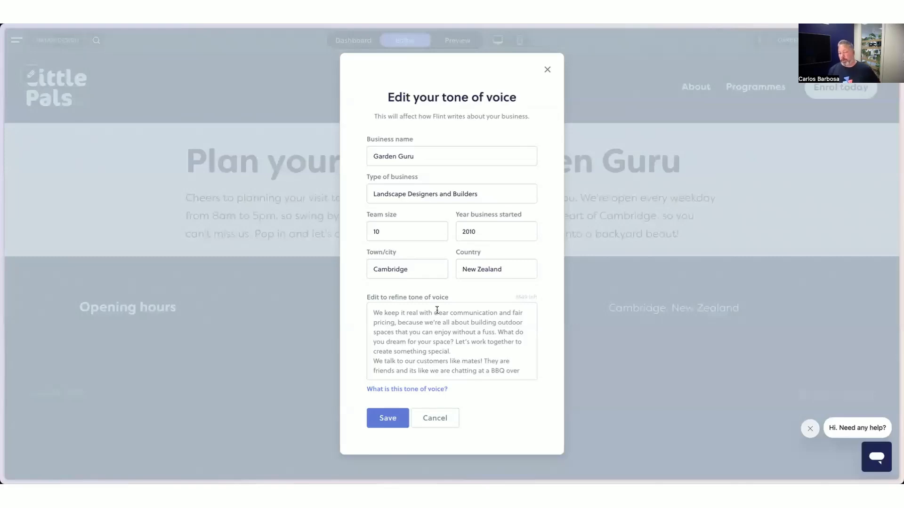
scroll(423, 348, "down", 3)
left_click(402, 369)
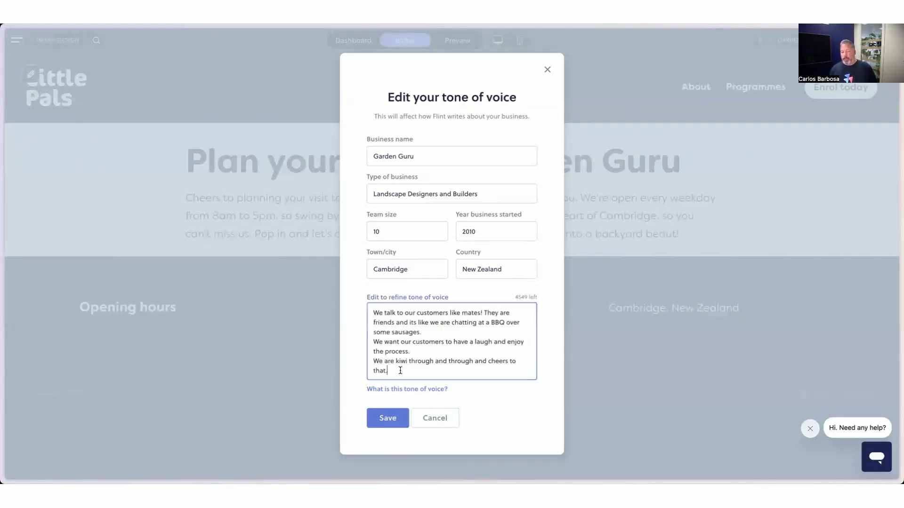
key("Return")
type("We are cheeky")
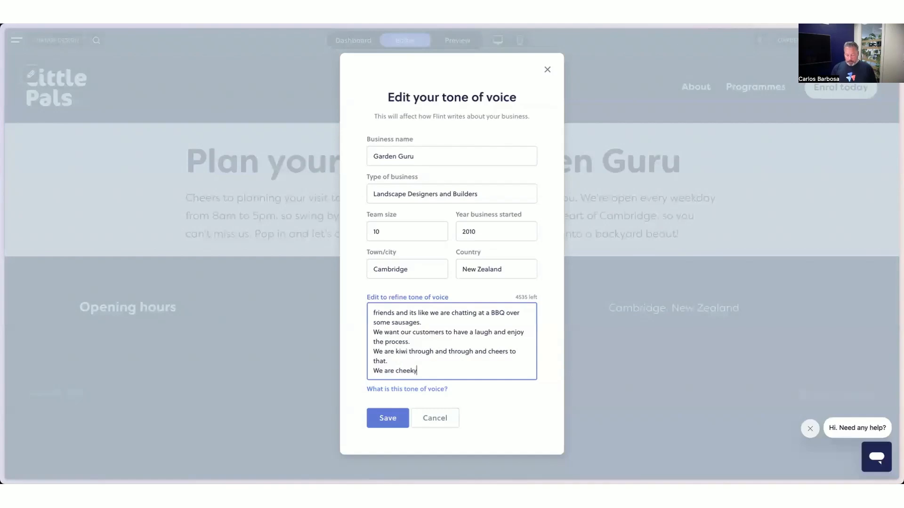
type(", funny and love a")
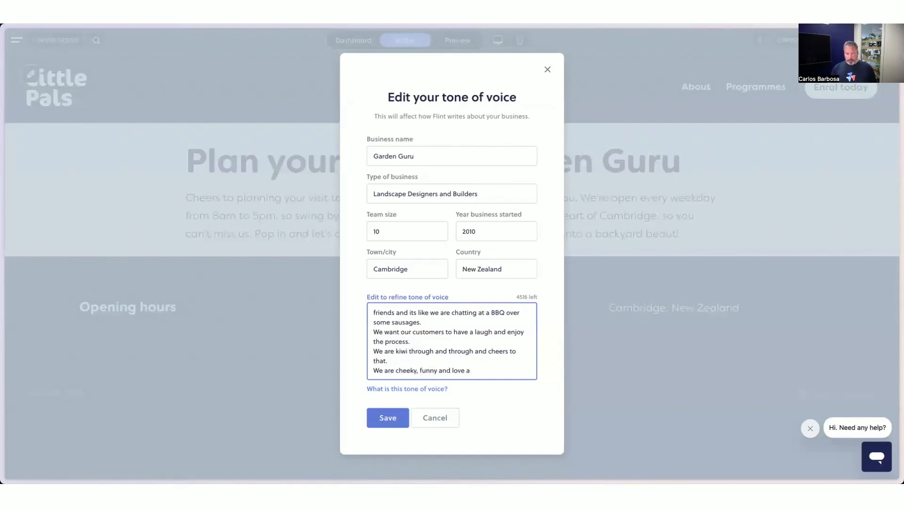
type(" pun.")
left_click(387, 417)
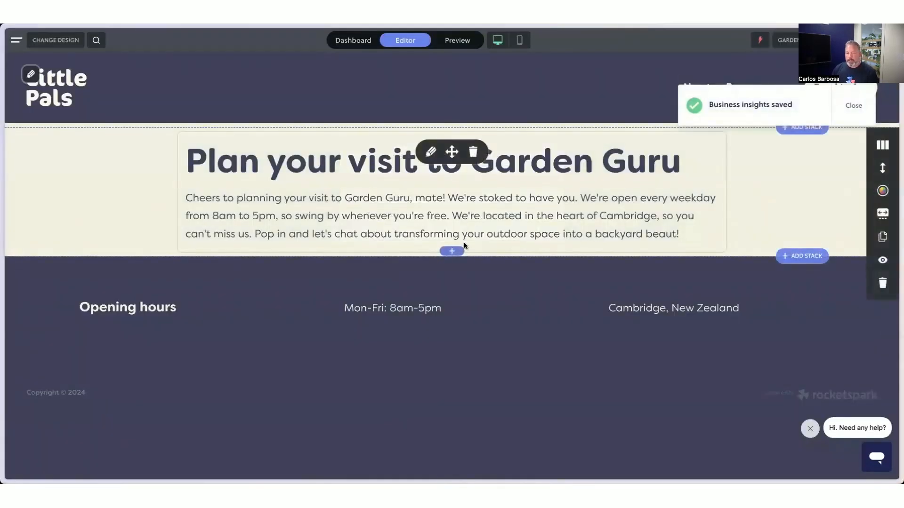
Step: Add a blank single-column stack containing a text block below the Plan your visit to Garden Guru block
left_click(452, 251)
left_click(101, 88)
left_click(80, 141)
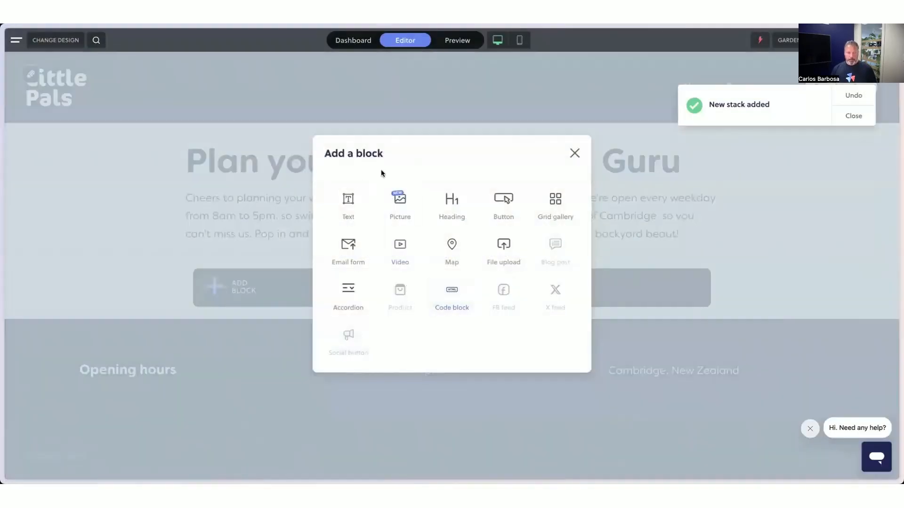
left_click(351, 203)
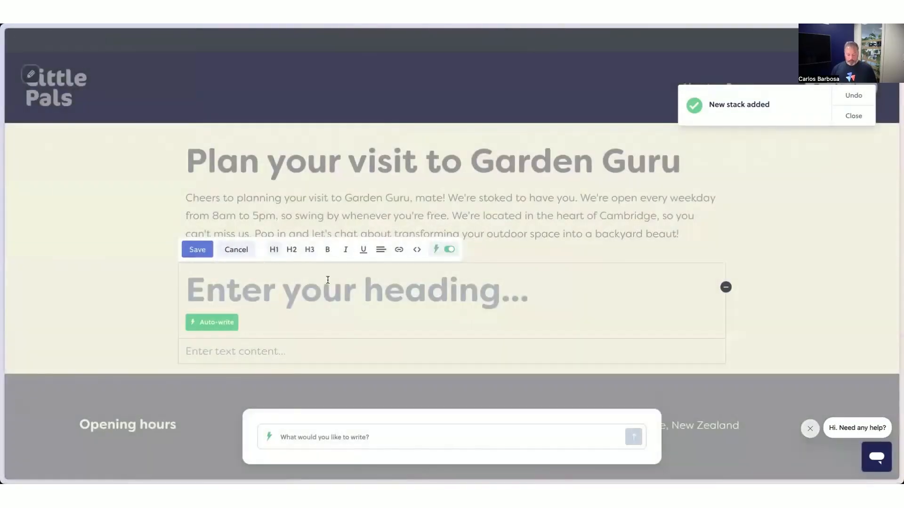
Step: Enter "Why work with Garden Guru's?" as the new text block's heading and save the block
type("Why ork with")
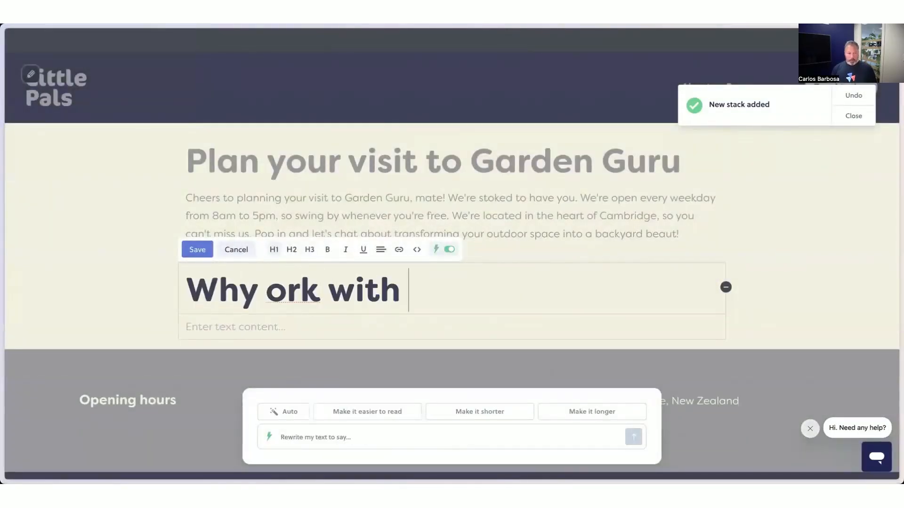
key("BackSpace")
key("BackSpace")
key("BackSpace")
key("BackSpace")
key("BackSpace")
key("BackSpace")
key("BackSpace")
key("BackSpace")
type("wot")
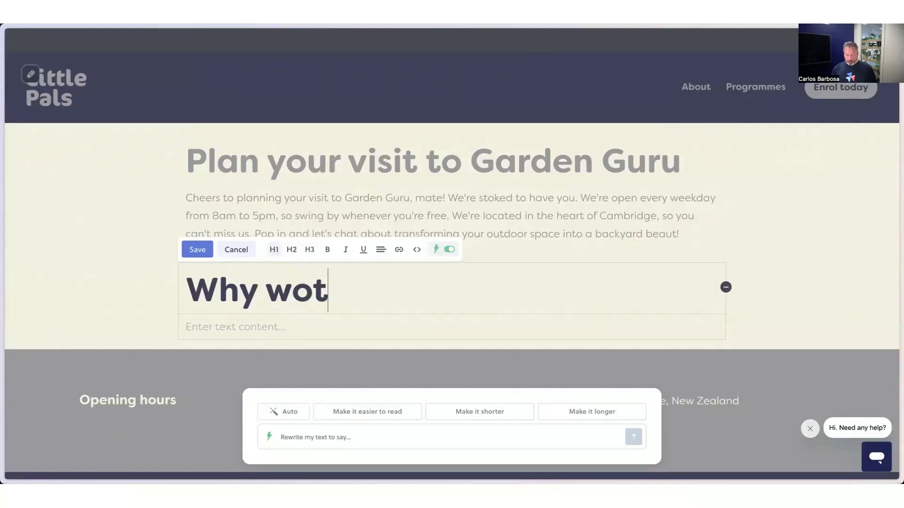
type("k with Garden G")
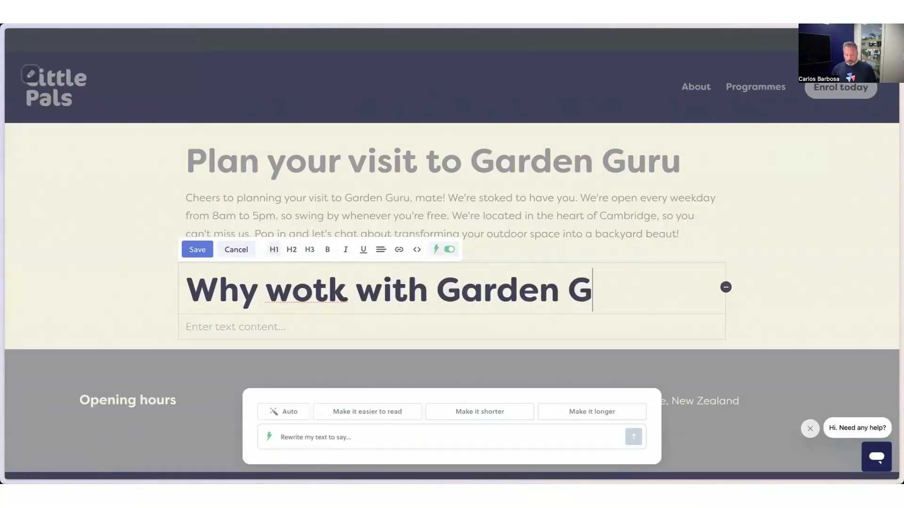
type("uru's -")
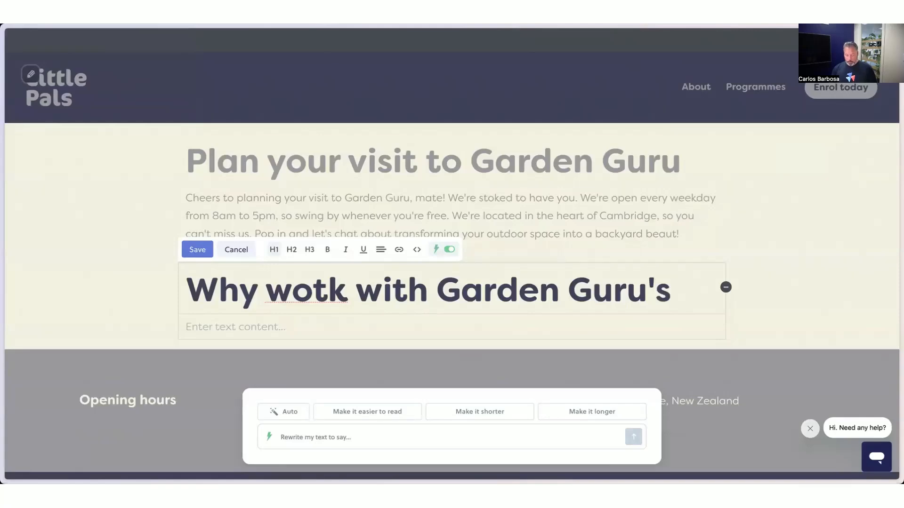
key("BackSpace")
key("BackSpace")
key("BackSpace")
type("?")
left_click(324, 288)
key("BackSpace")
type("r")
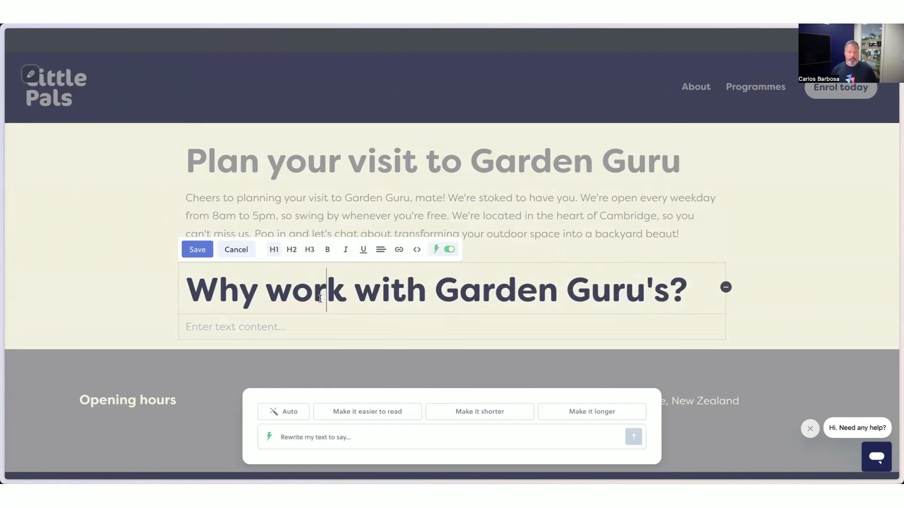
left_click(198, 250)
Step: Reopen the Why work with Garden Guru's? block, have Flint auto-write its text content and read the result
left_click(430, 282)
left_click(226, 328)
left_click(227, 349)
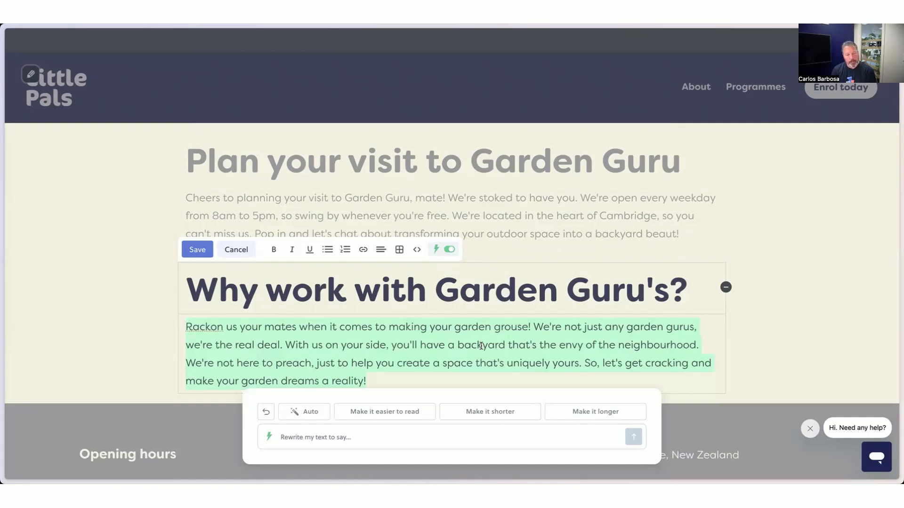
scroll(480, 351, "down", 2)
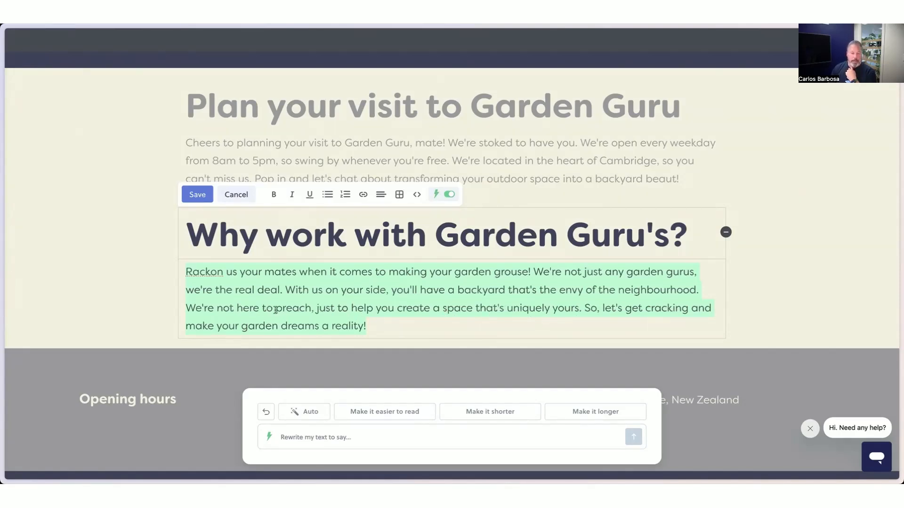
Step: Discard the auto-written text and delete the Why work with Garden Guru's? block
left_click(236, 196)
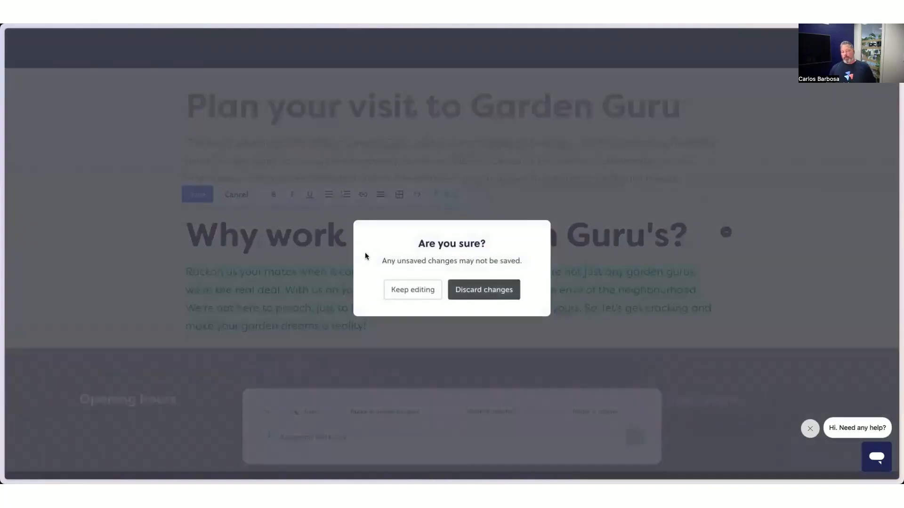
left_click(465, 292)
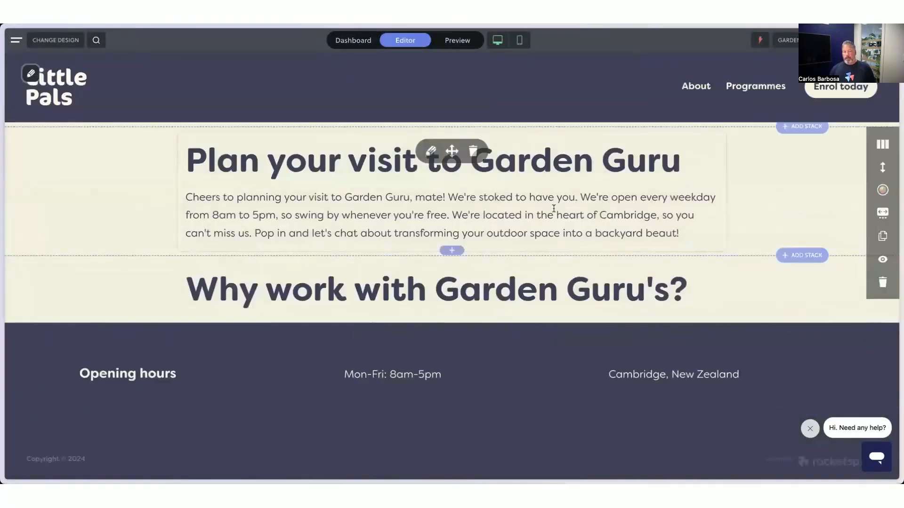
left_click(474, 279)
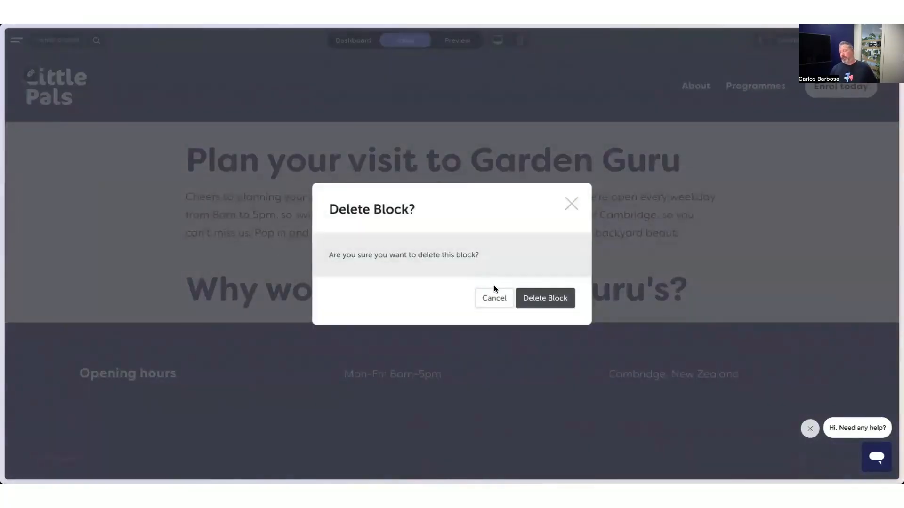
left_click(540, 298)
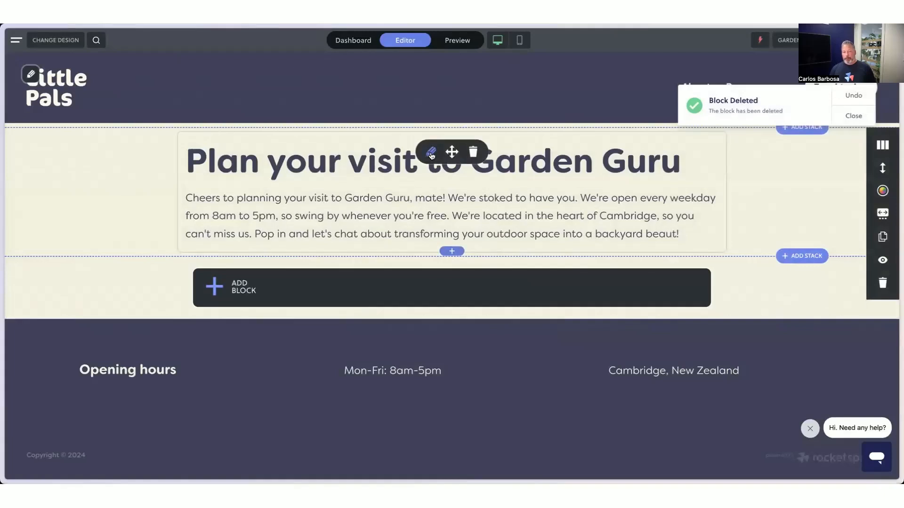
Step: Have Flint rewrite the Plan your visit paragraph with the prompt "Make this more professional and serious" and save the block
left_click(431, 152)
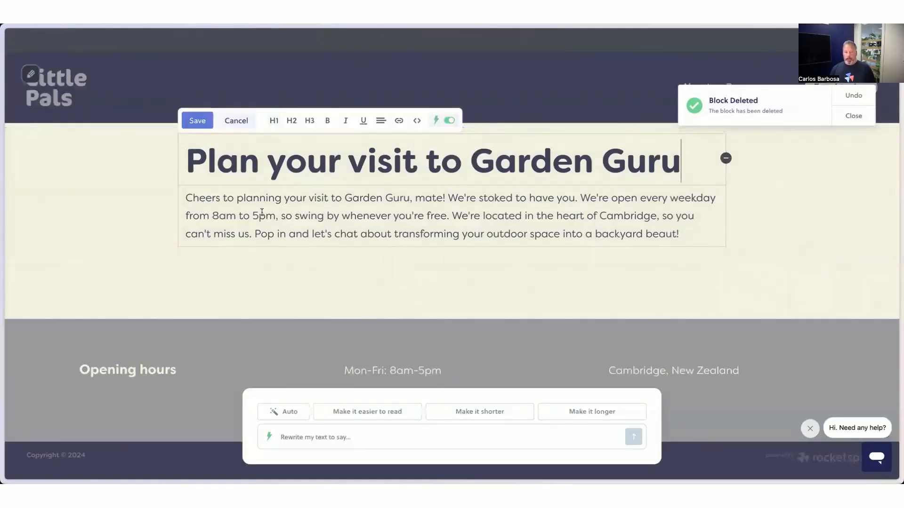
left_click(343, 436)
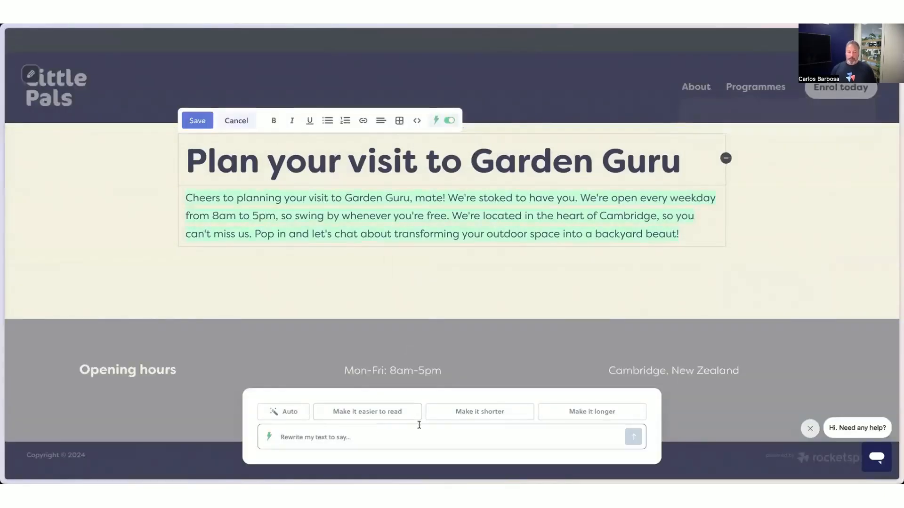
type("Make this ")
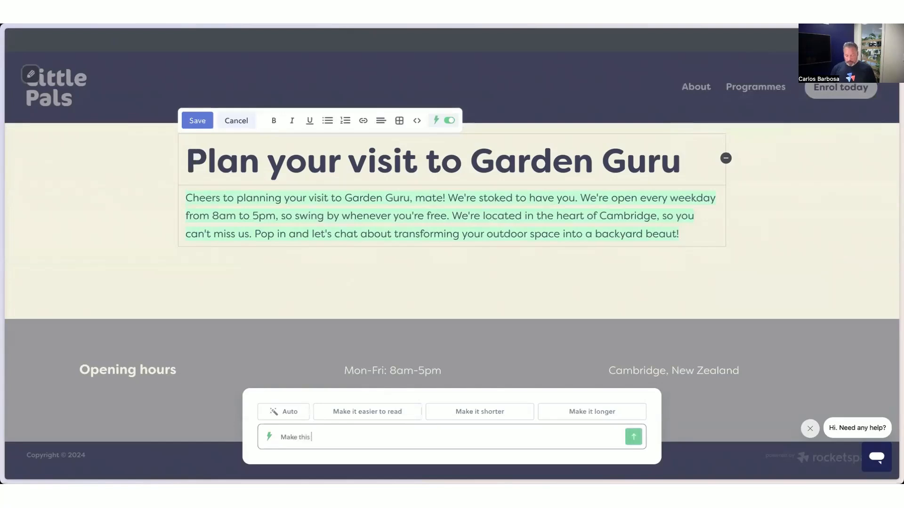
type("more professional and serio")
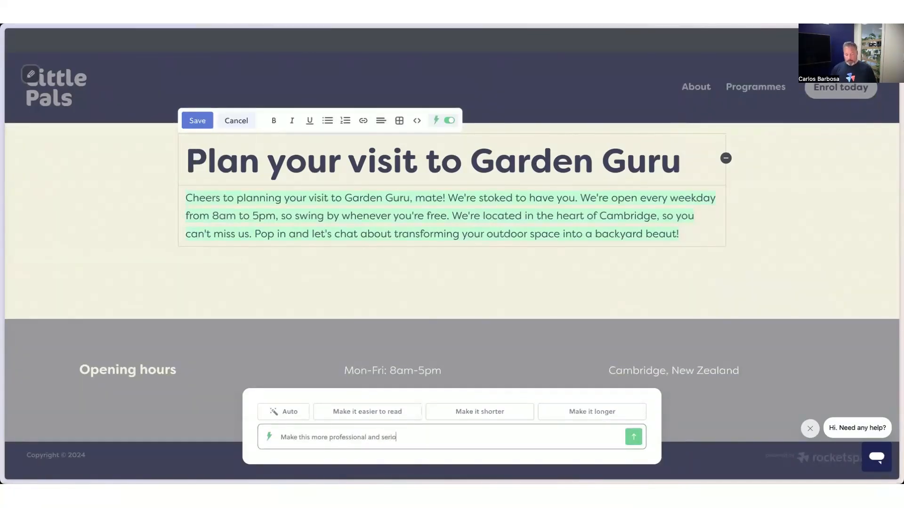
type("us")
key("Return")
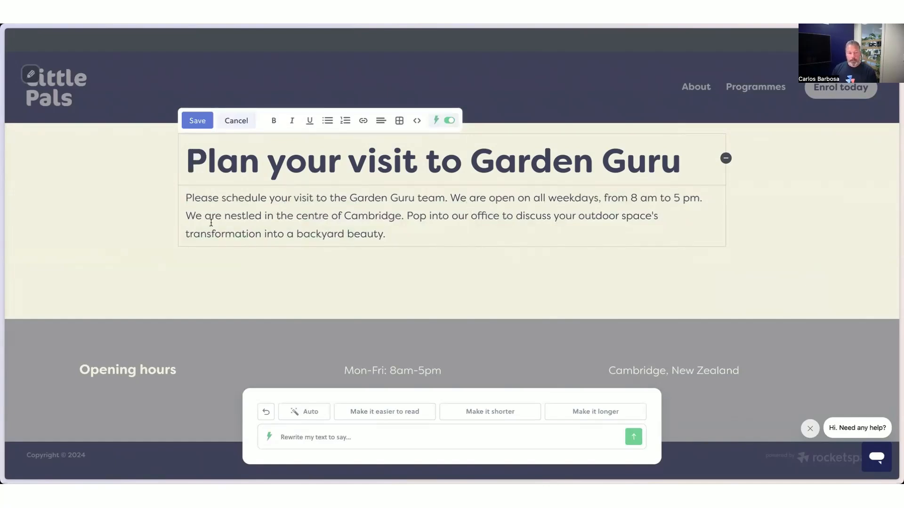
left_click_drag(637, 219, 635, 223)
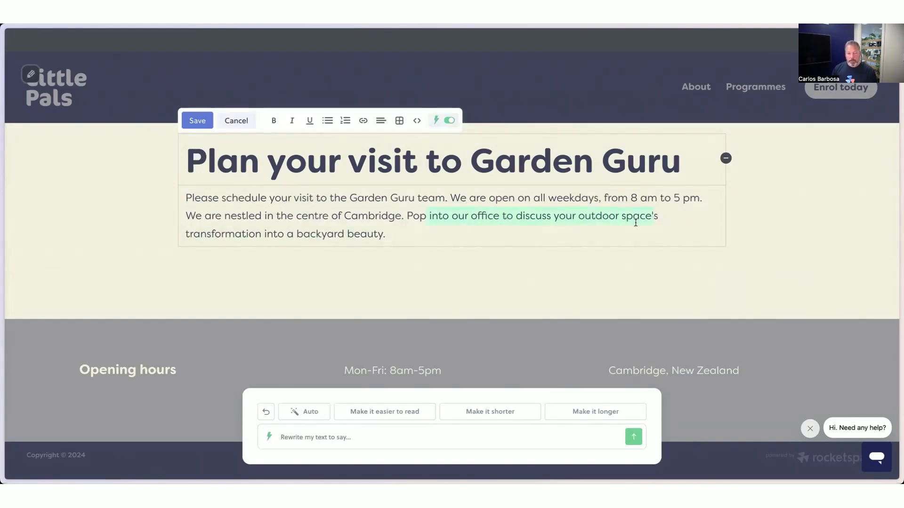
left_click_drag(367, 237, 389, 237)
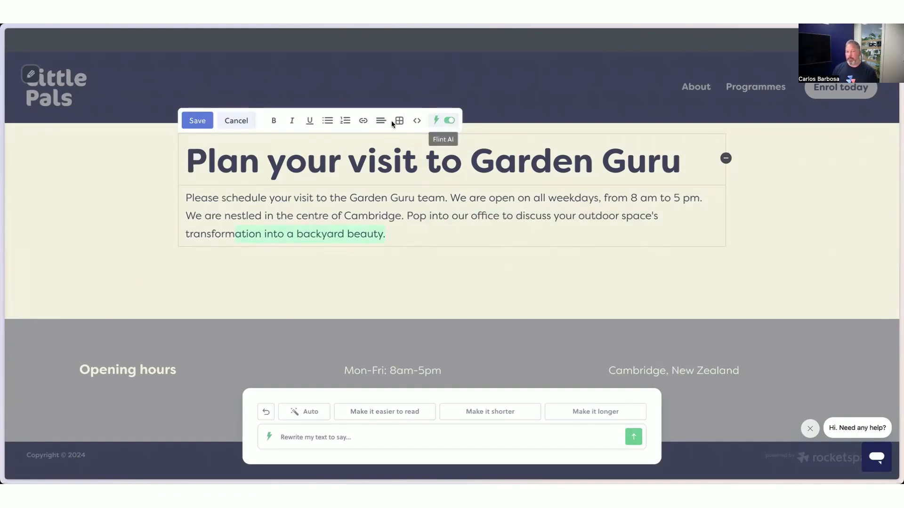
left_click(197, 121)
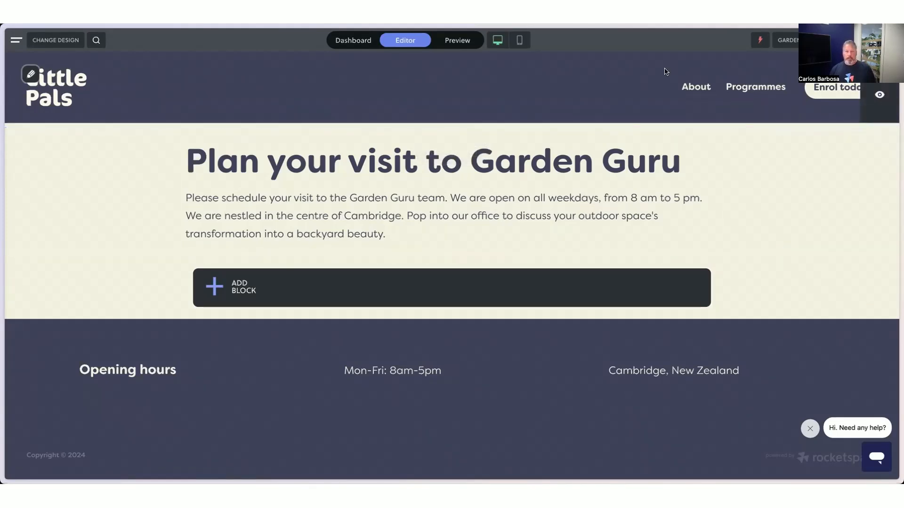
left_click(760, 40)
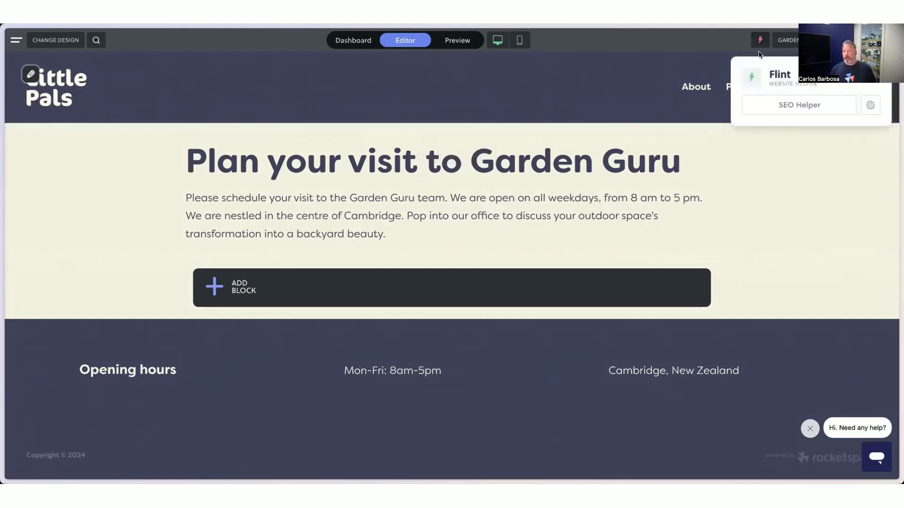
left_click(799, 105)
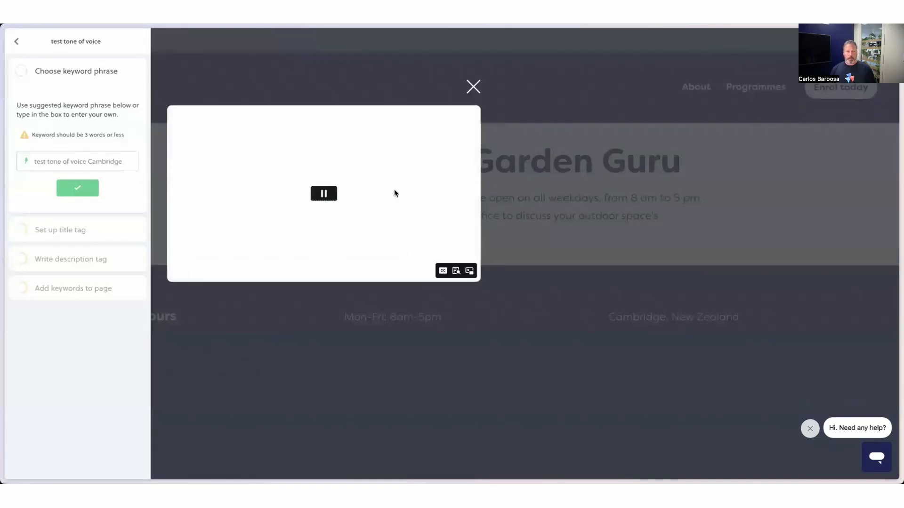
left_click(323, 194)
left_click(473, 86)
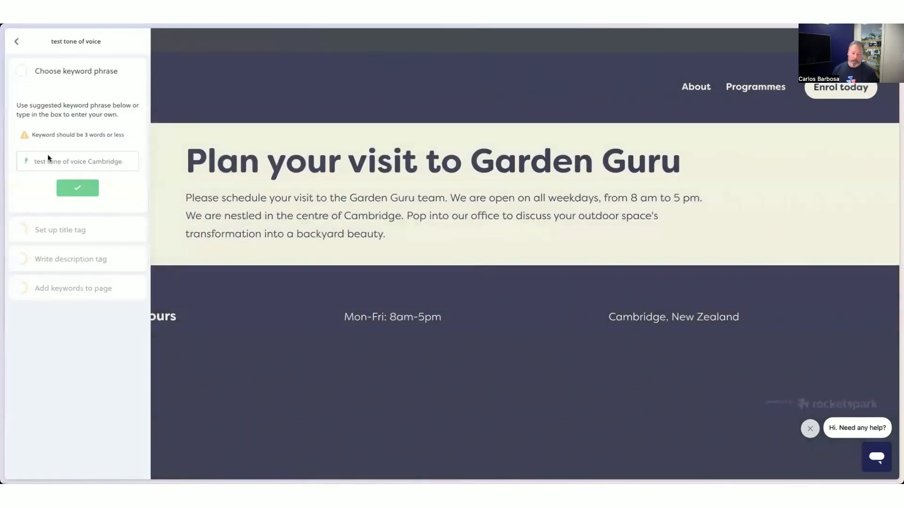
left_click(16, 42)
left_click(140, 42)
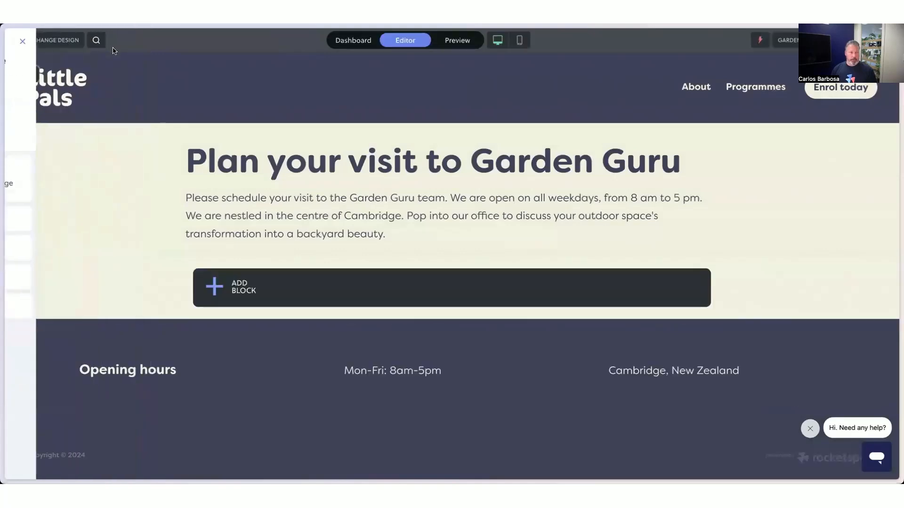
Step: Open the Lawn Care page in the editor
left_click(16, 40)
left_click(52, 93)
scroll(403, 305, "down", 3)
left_click(304, 278)
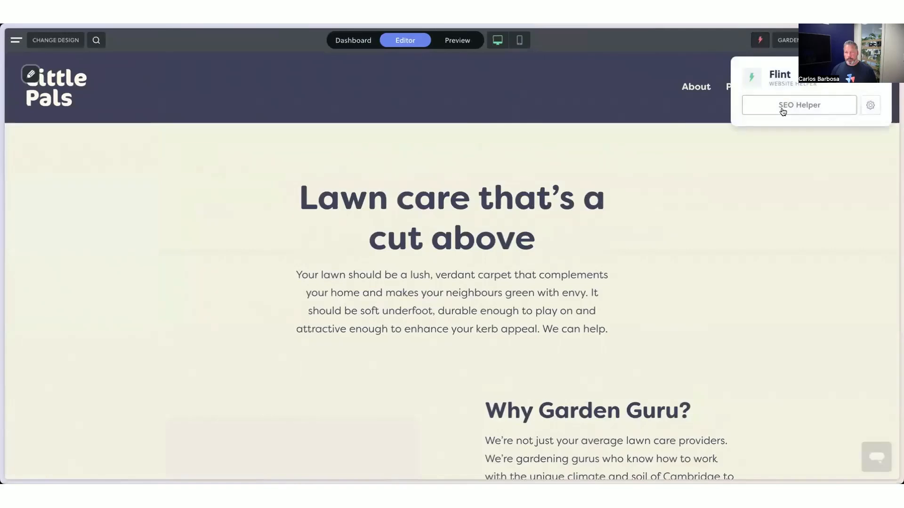
Step: Start Flint's SEO Helper on the Lawn Care page and accept the suggested keyword phrase "Lawn Care Cambridge"
left_click(783, 106)
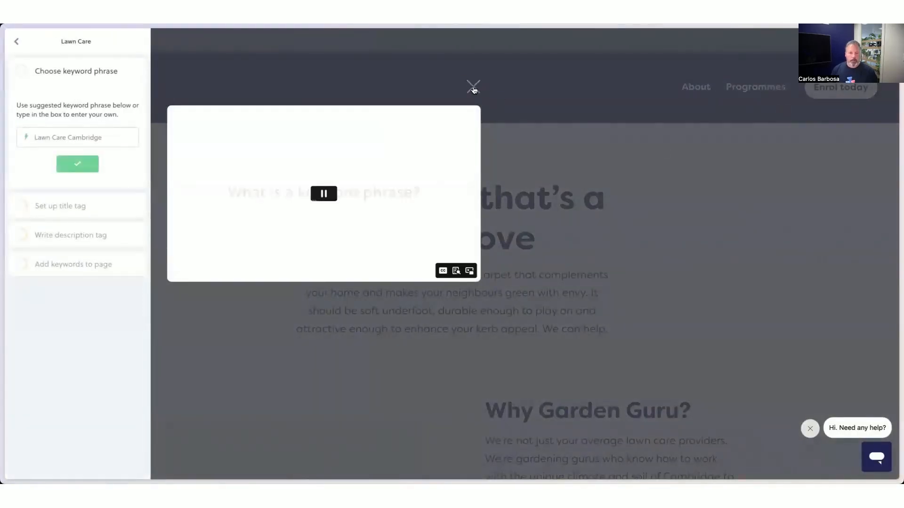
left_click(324, 193)
left_click(473, 88)
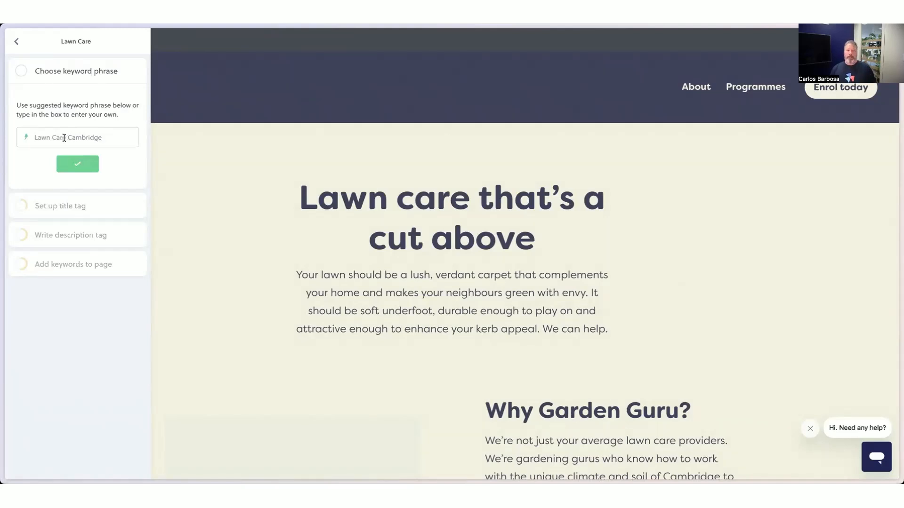
left_click(82, 167)
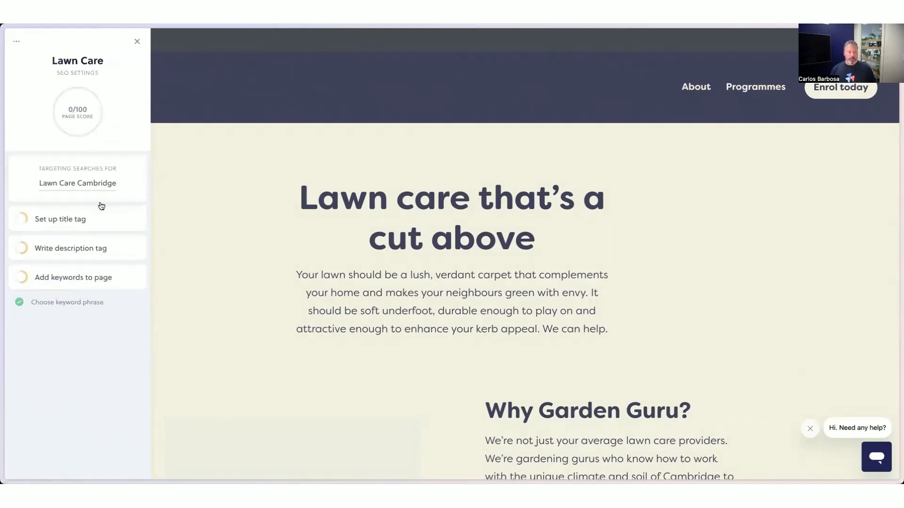
Step: Open the title tag setup for the Lawn Care page and dismiss its explainer video
left_click(81, 220)
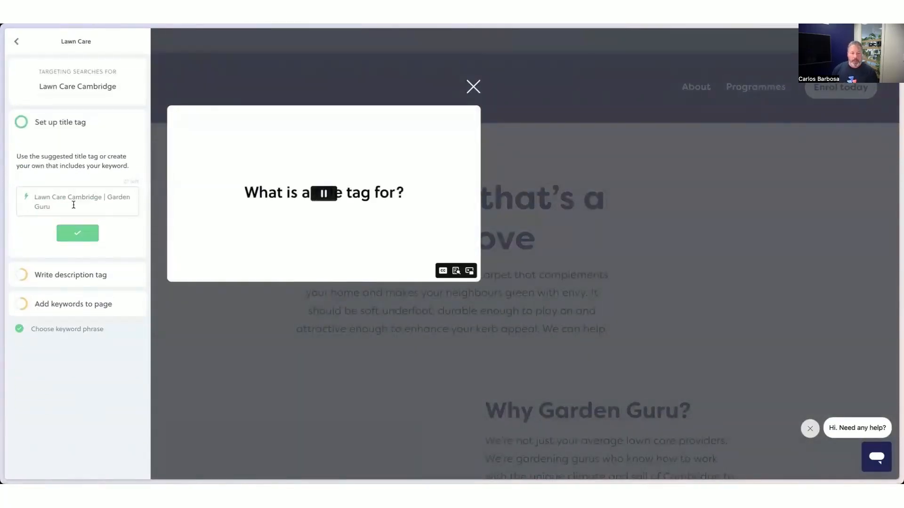
left_click(324, 194)
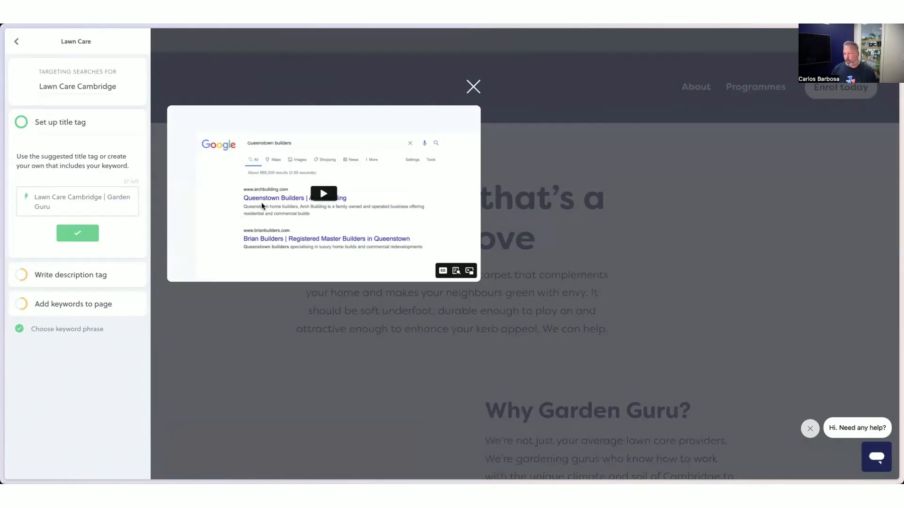
left_click(473, 87)
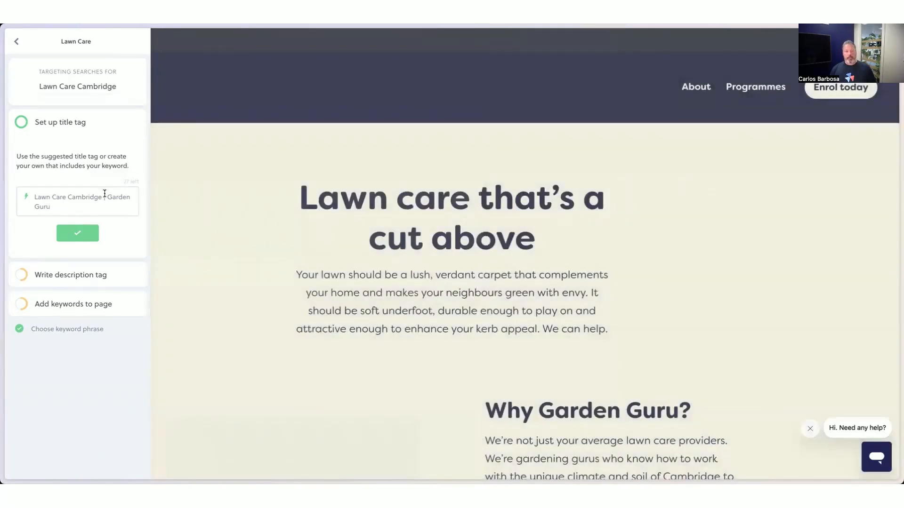
Step: Try inserting "and" between Lawn Care and Cambridge in the suggested title tag, and remove the word again
left_click(70, 198)
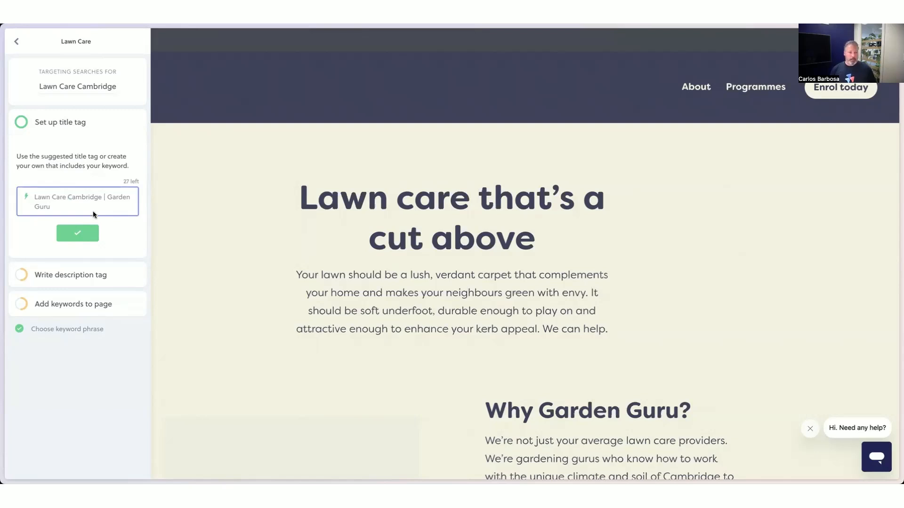
type("and")
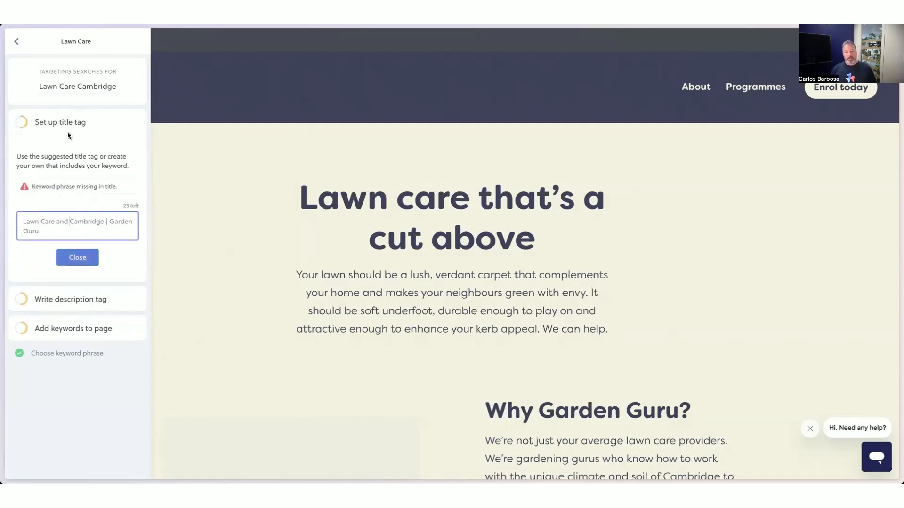
key("BackSpace")
key("BackSpace")
key("BackSpace")
key("BackSpace")
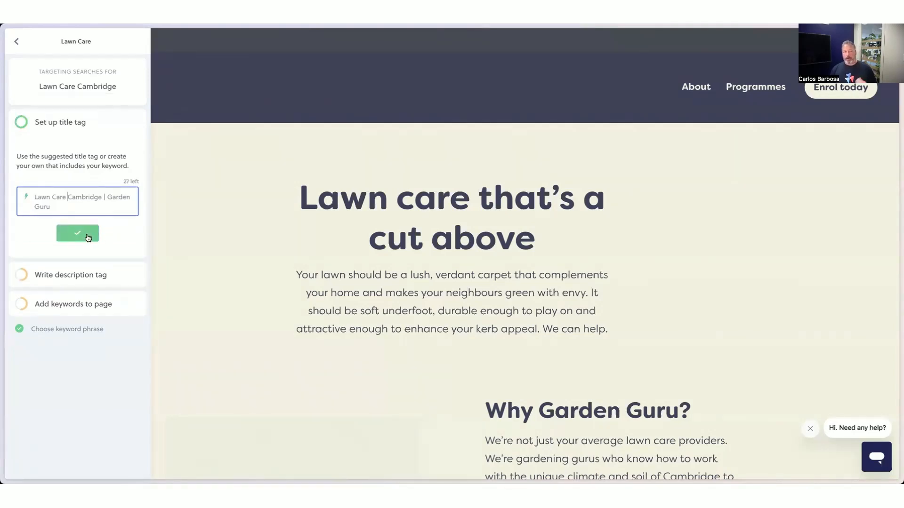
Step: Accept the title tag "Lawn Care Cambridge | Garden Guru" and Flint's generated description tag for the Lawn Care page
left_click(88, 236)
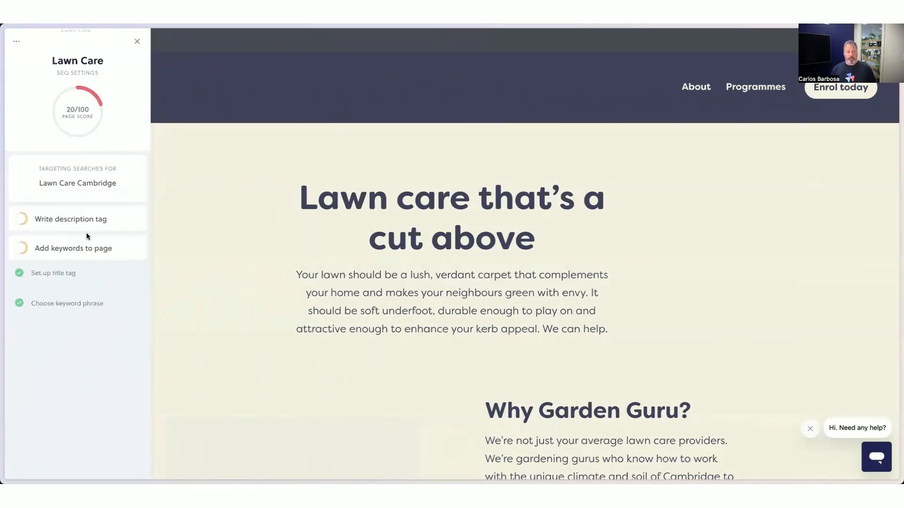
left_click(78, 220)
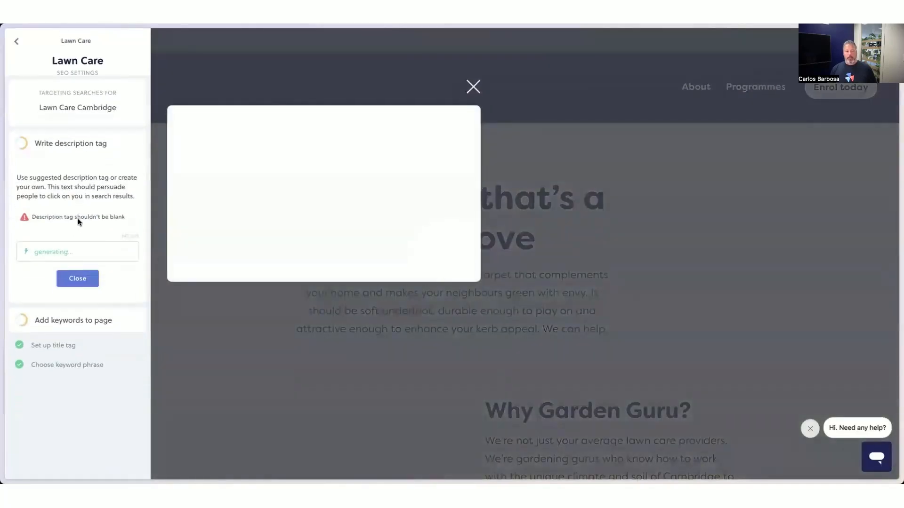
left_click(323, 193)
left_click(476, 88)
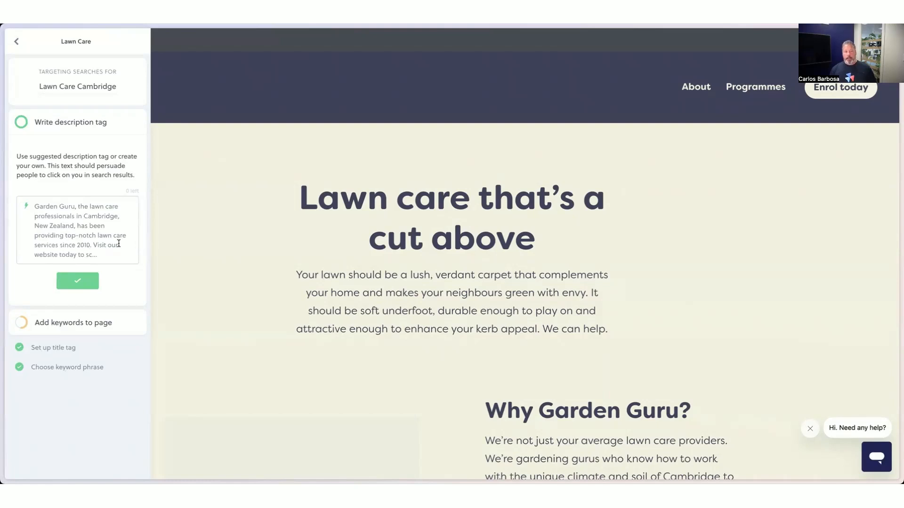
left_click(101, 251)
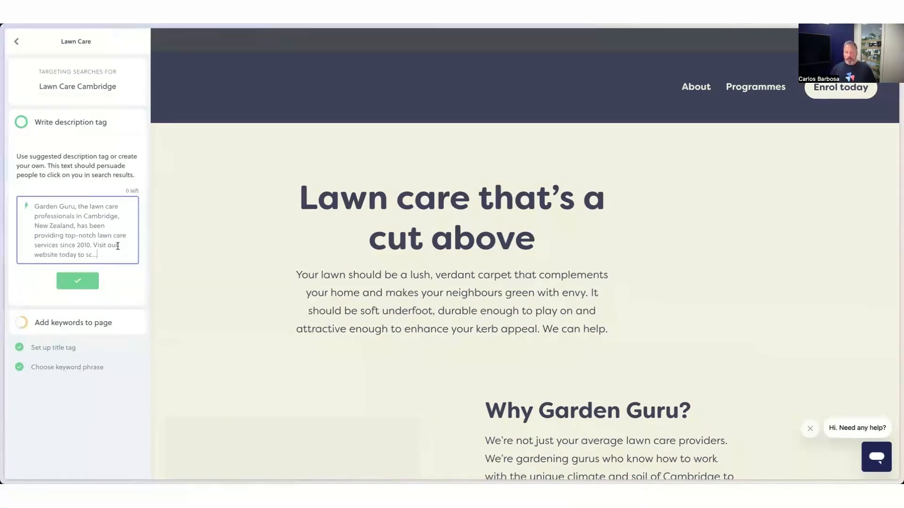
left_click(71, 281)
Step: Review the requirements of the Add keywords to page task and close it
left_click(65, 218)
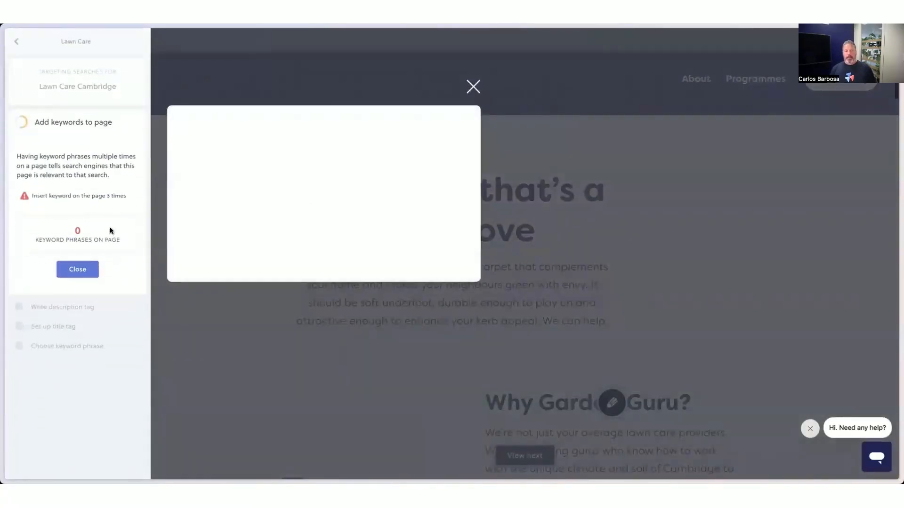
left_click(324, 194)
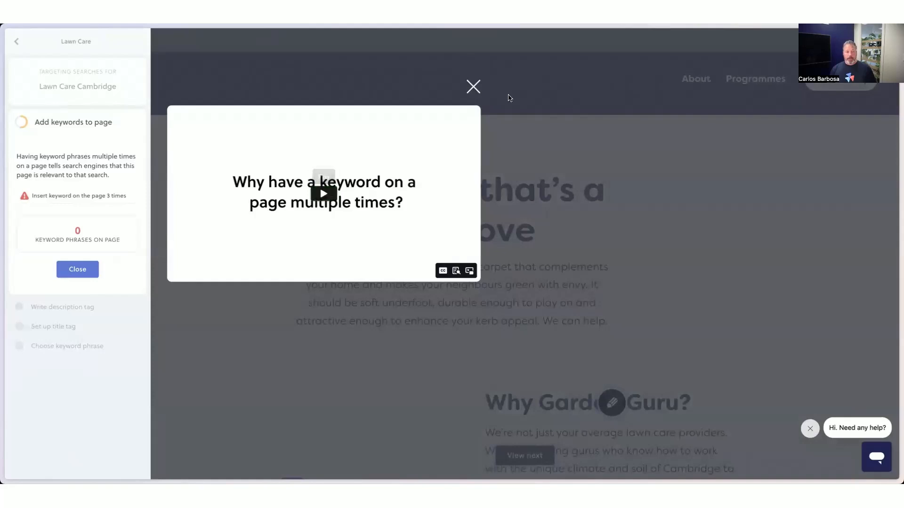
left_click(473, 87)
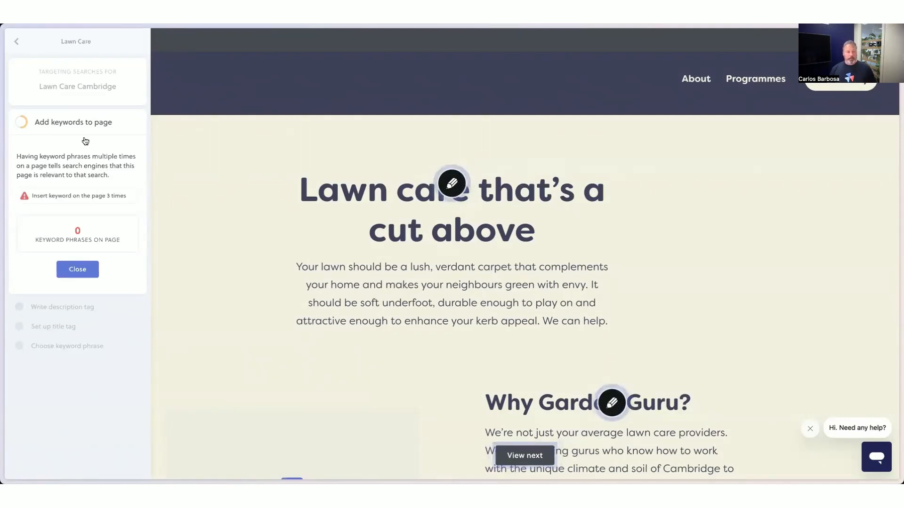
left_click(75, 272)
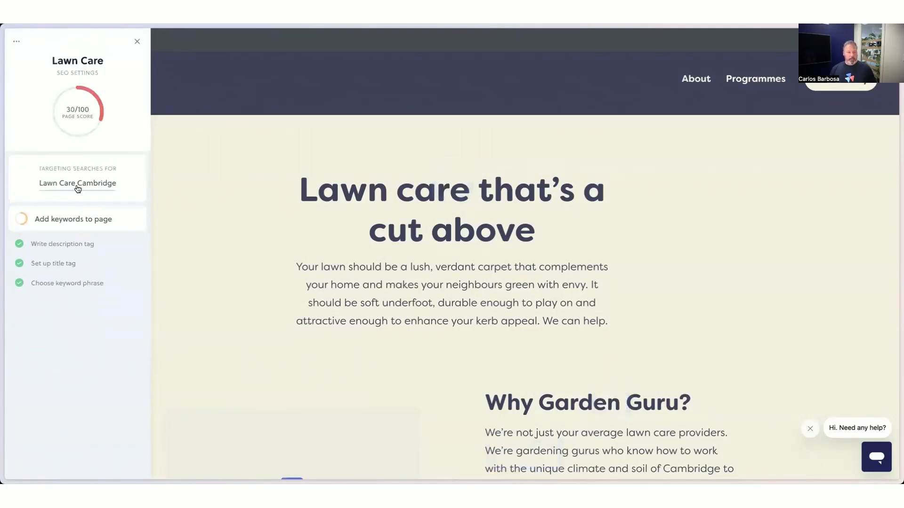
Step: Try shortening the keyword phrase to "Lawn Care", and restore it to "Lawn Care Cambridge"
left_click(78, 188)
double_click(105, 136)
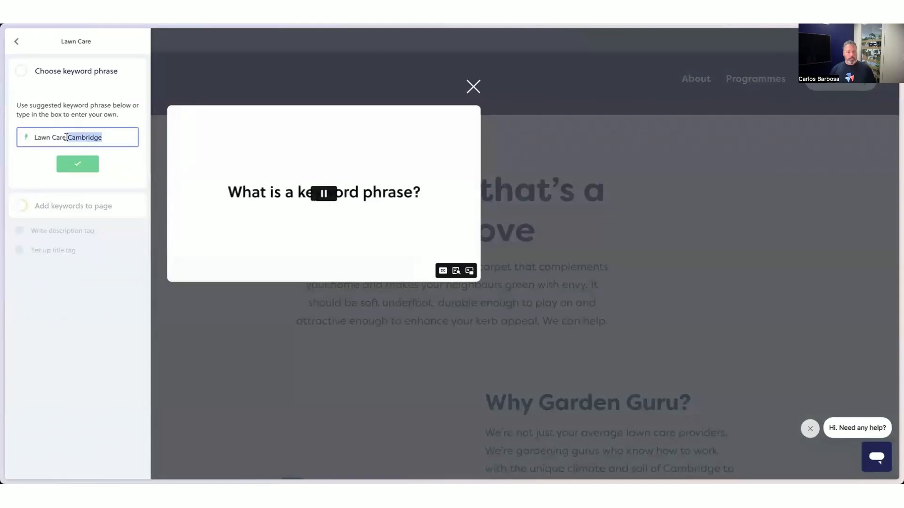
key("BackSpace")
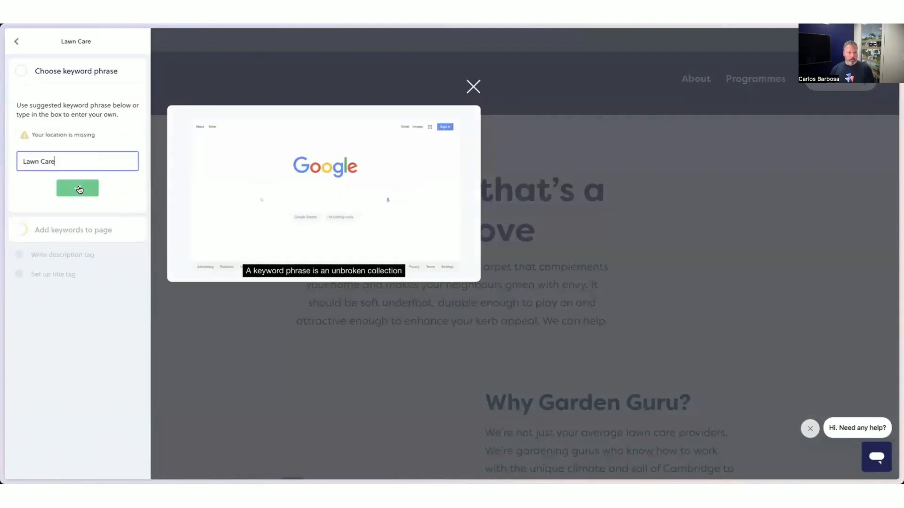
left_click(323, 193)
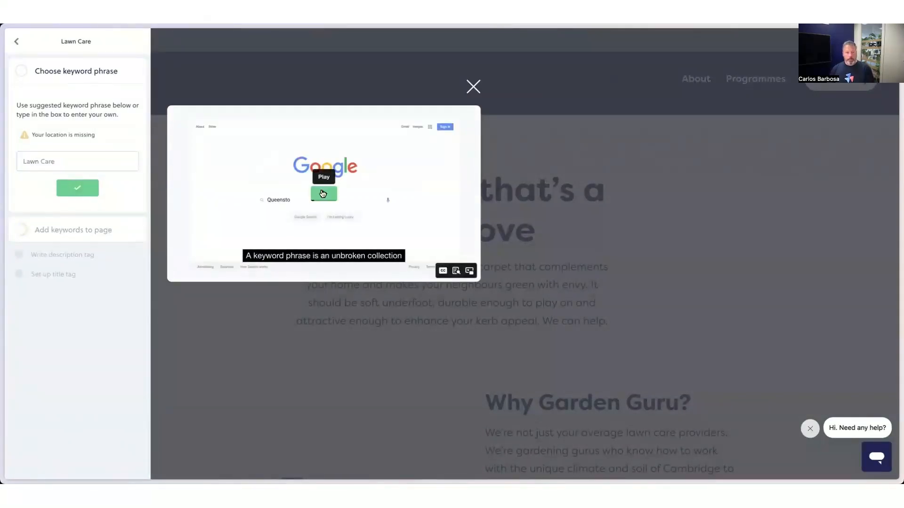
left_click(473, 86)
left_click(69, 162)
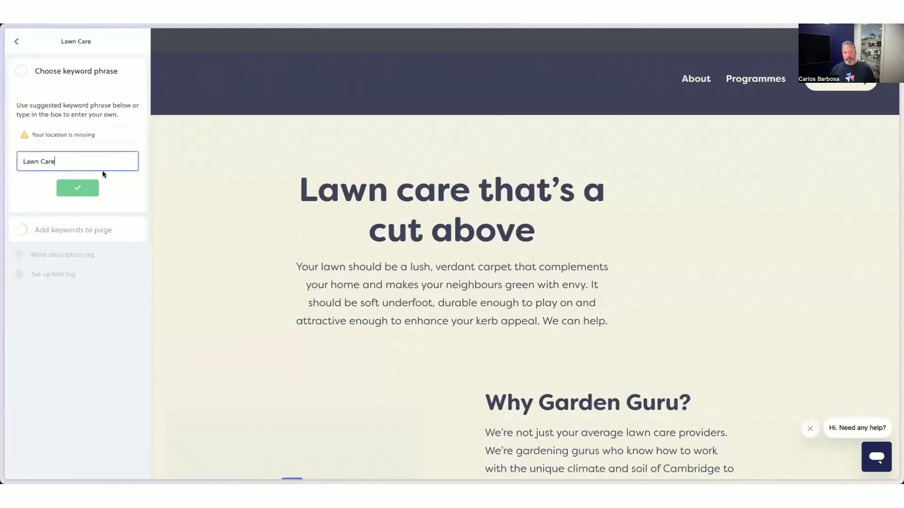
type("Cambridge")
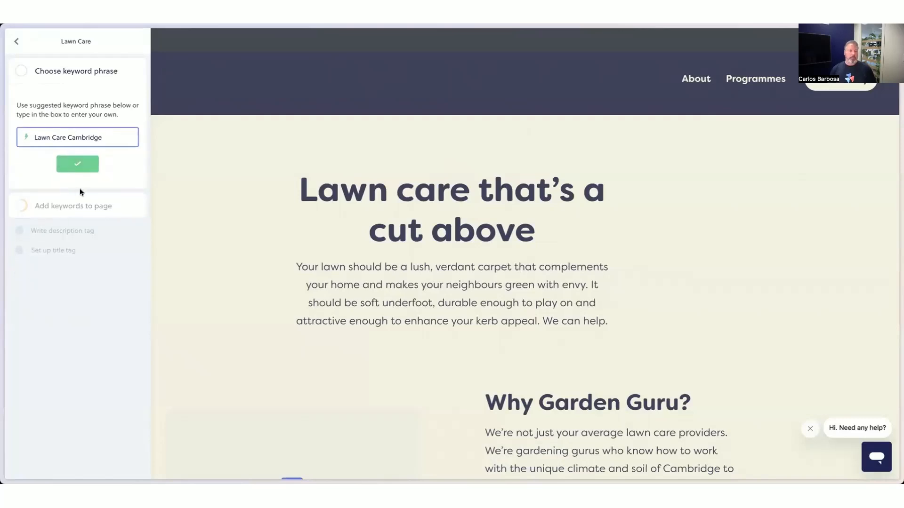
left_click(79, 188)
Step: Reopen the Add keywords to page task and examine the page text for existing mentions of Cambridge
left_click(97, 221)
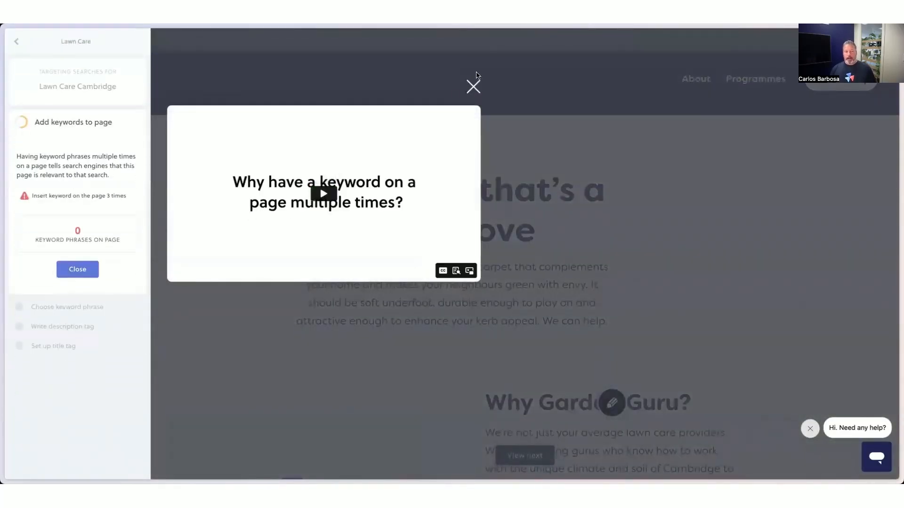
left_click(474, 87)
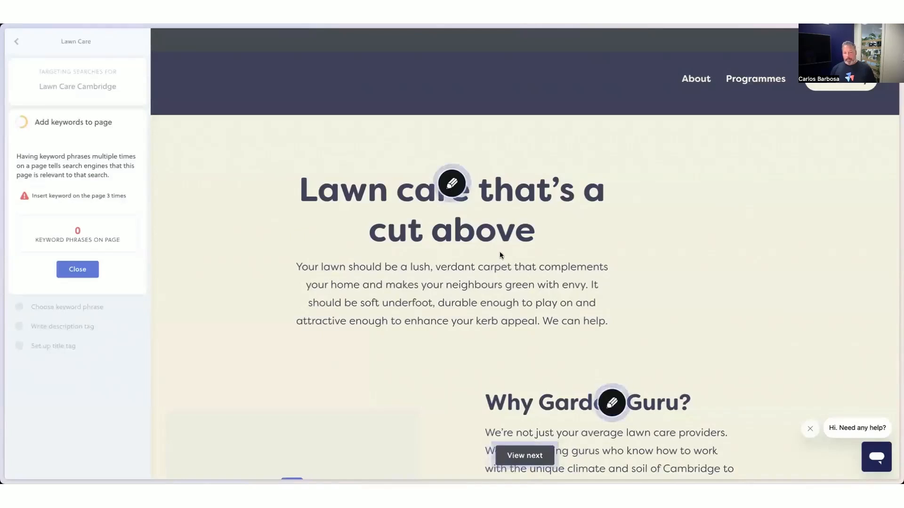
scroll(612, 402, "down", 3)
scroll(613, 326, "down", 2)
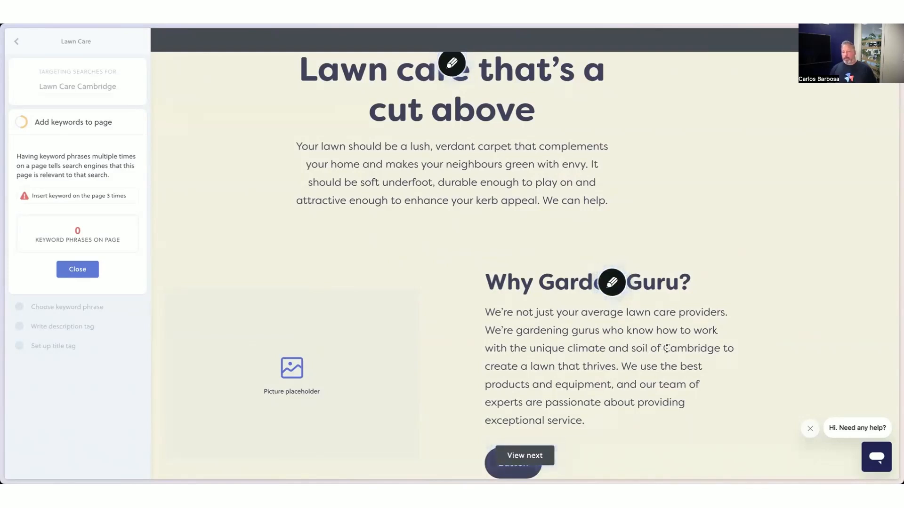
left_click_drag(664, 348, 721, 348)
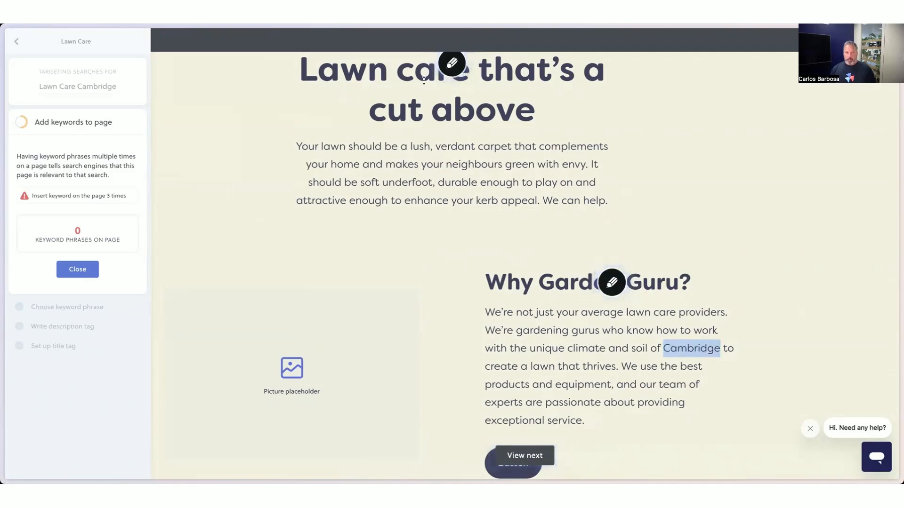
Step: Change the top text block's heading to "Lawn care Cambridge that's a cut above" and save the block
scroll(468, 176, "up", 2)
left_click(481, 147)
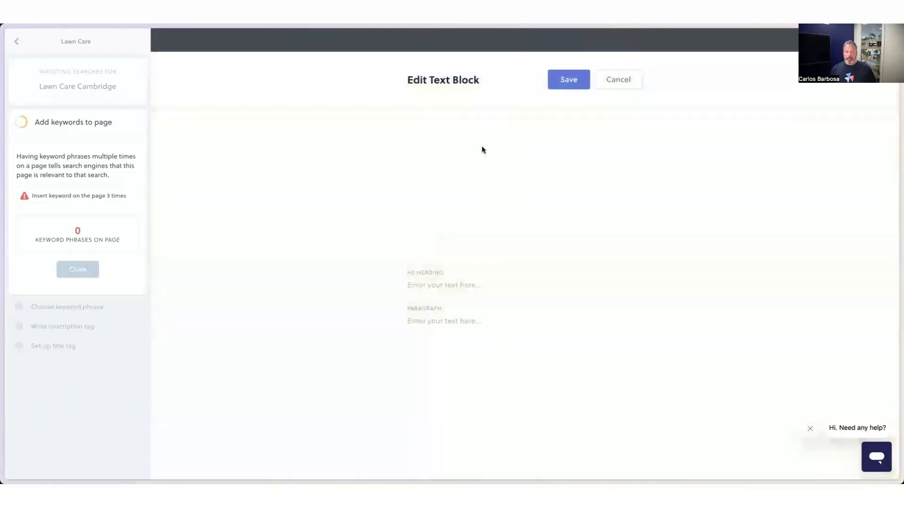
left_click(518, 245)
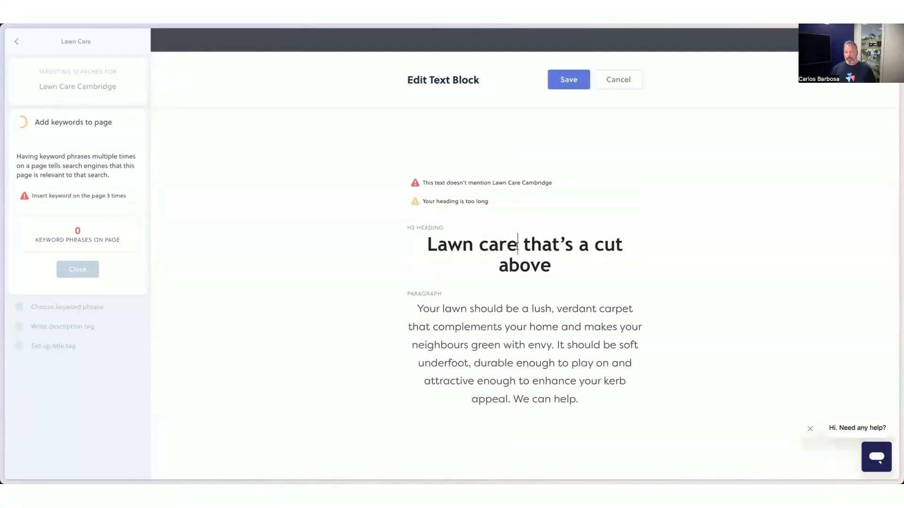
left_click(525, 244)
type("Cambridge")
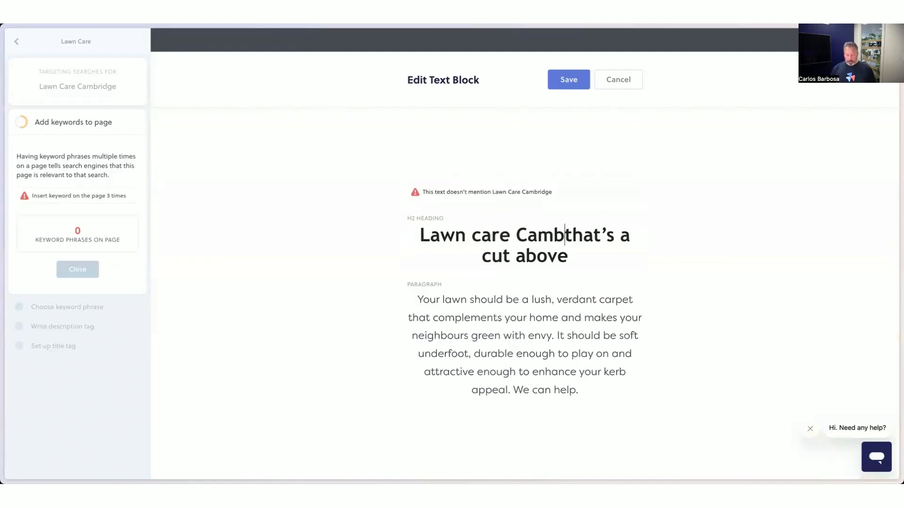
left_click(568, 81)
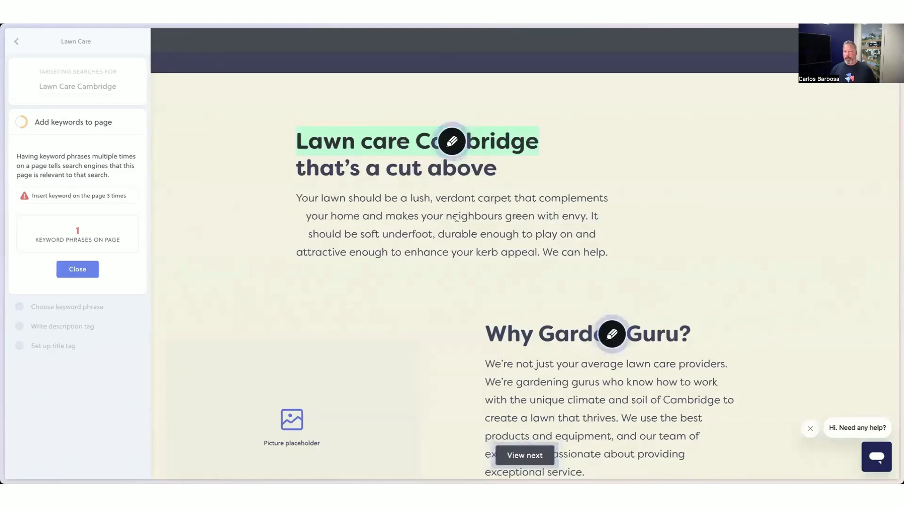
Step: Close the Add keywords to page task and the Lawn Care SEO settings, and go to the Manage Pages list
scroll(452, 259, "down", 15)
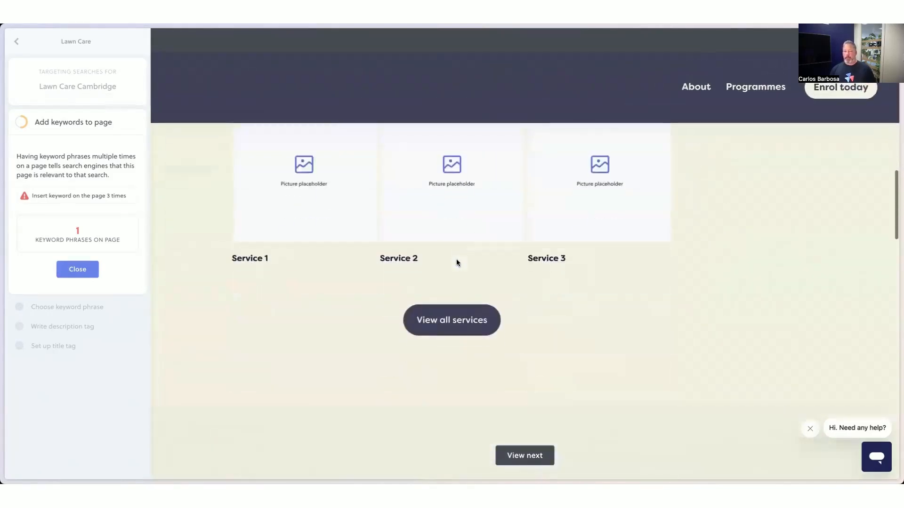
left_click(78, 270)
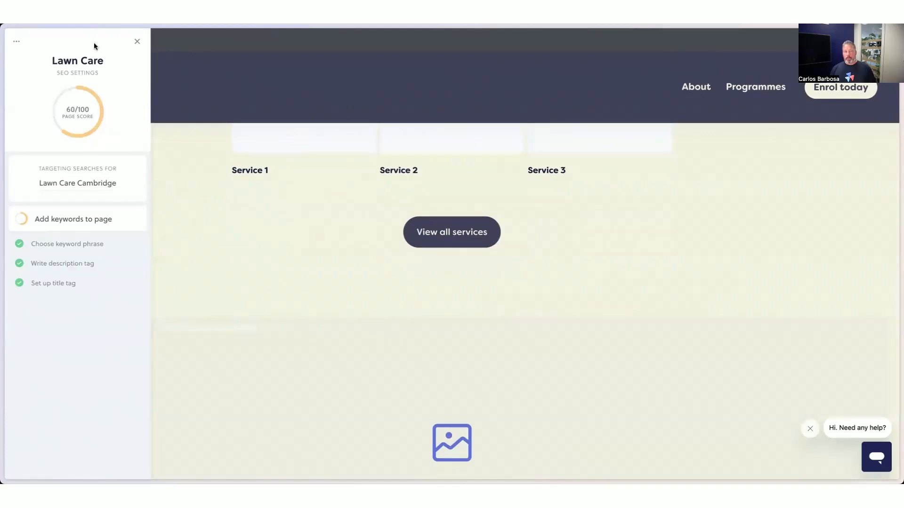
left_click(138, 43)
left_click(16, 40)
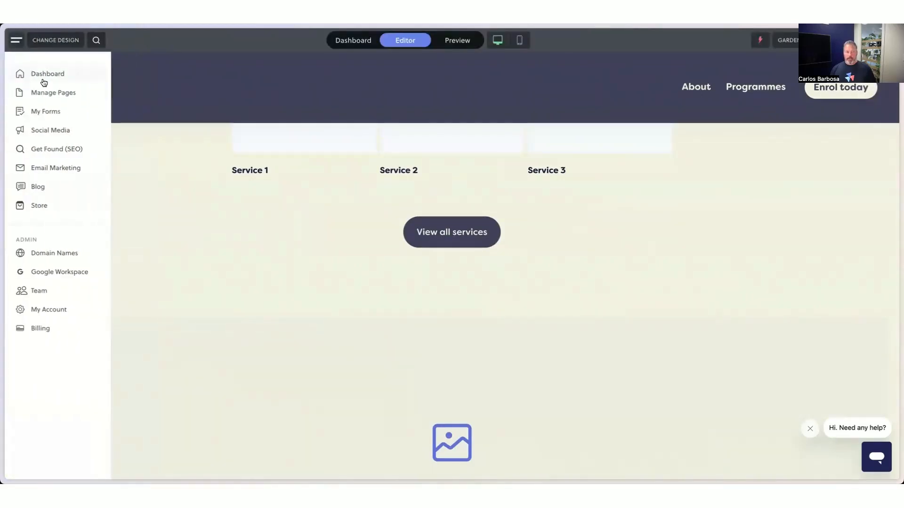
left_click(54, 94)
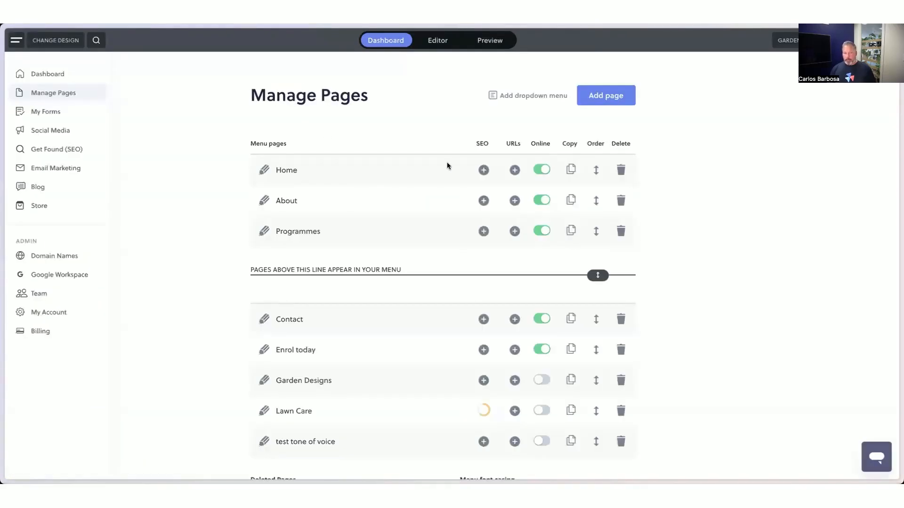
Step: Reopen the Lawn Care page's Add keywords to page task from its SEO status and dismiss the explainer video
scroll(495, 171, "down", 3)
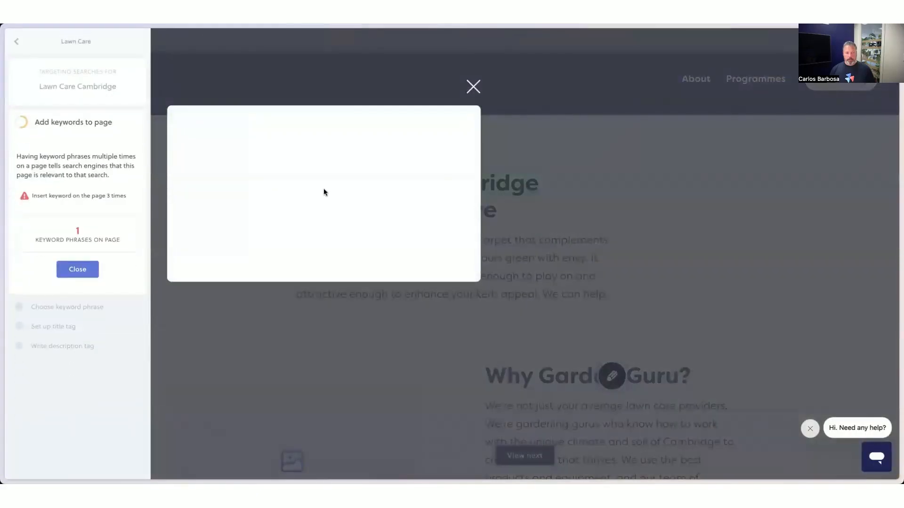
left_click(325, 195)
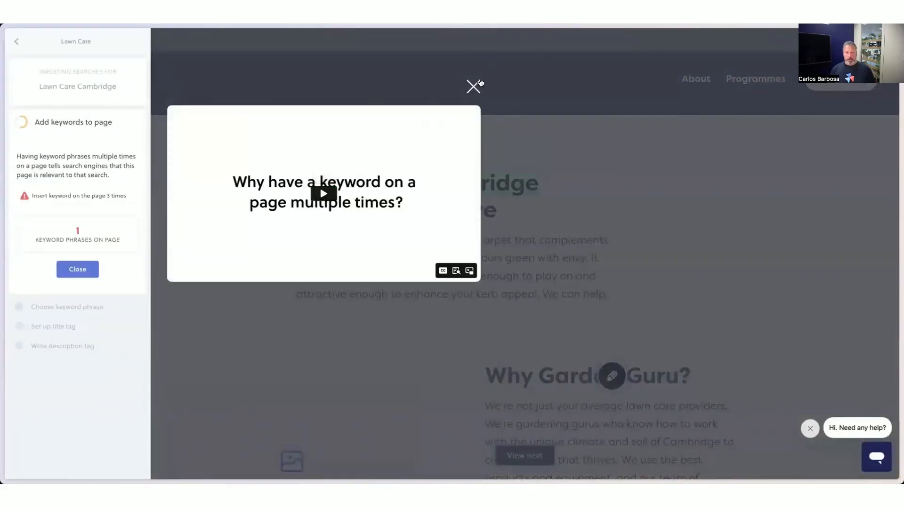
left_click(473, 86)
Step: Insert "Cambridge" after "lawn care" in the first sentence of the "Why Garden Guru?" paragraph and save the text block
scroll(566, 297, "down", 2)
scroll(566, 297, "down", 3)
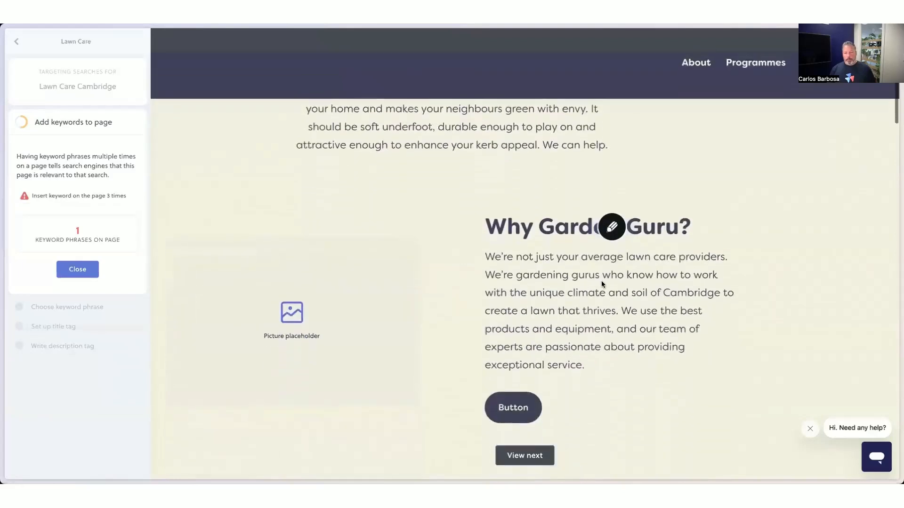
left_click(610, 219)
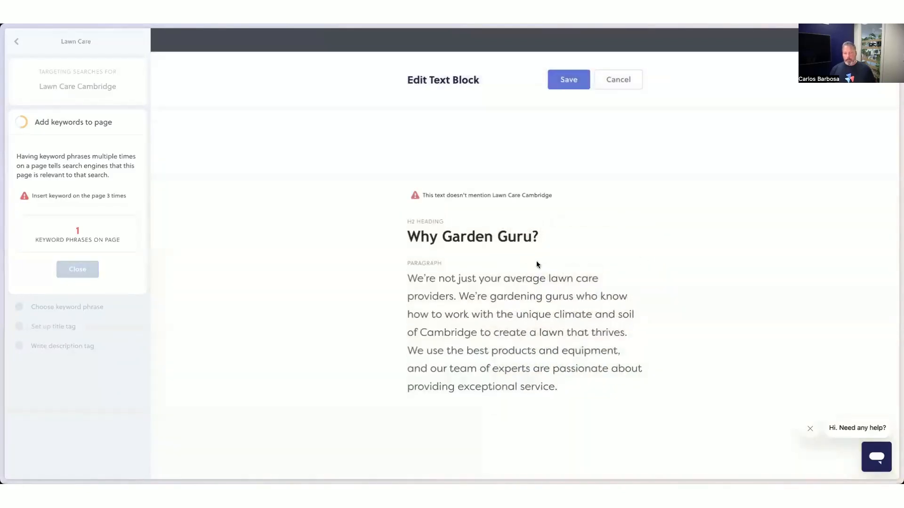
left_click(599, 279)
type("Ca")
key("BackSpace")
key("BackSpace")
key("BackSpace")
type("Cambridge providers. We’")
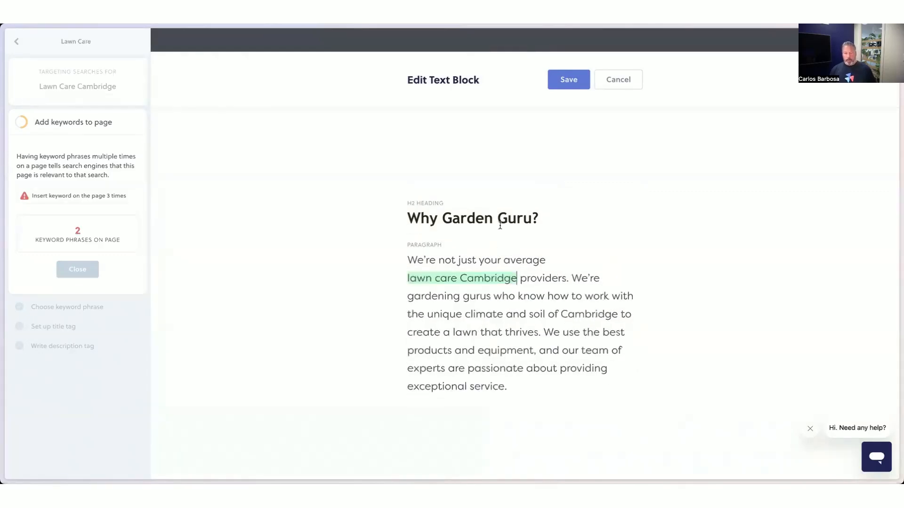
left_click(563, 81)
Step: Add "lawn care Cambridge" at the end of the "Spring: The time to revitalise" paragraph, save the block and complete the keywords task
scroll(611, 308, "down", 7)
scroll(598, 312, "down", 4)
scroll(532, 310, "down", 3)
scroll(532, 310, "down", 10)
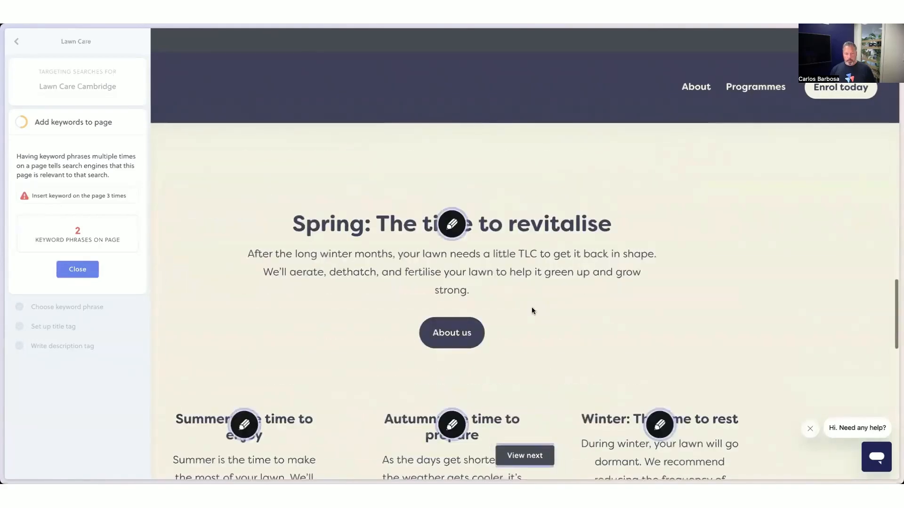
left_click(450, 230)
type("lawn care Cambridge")
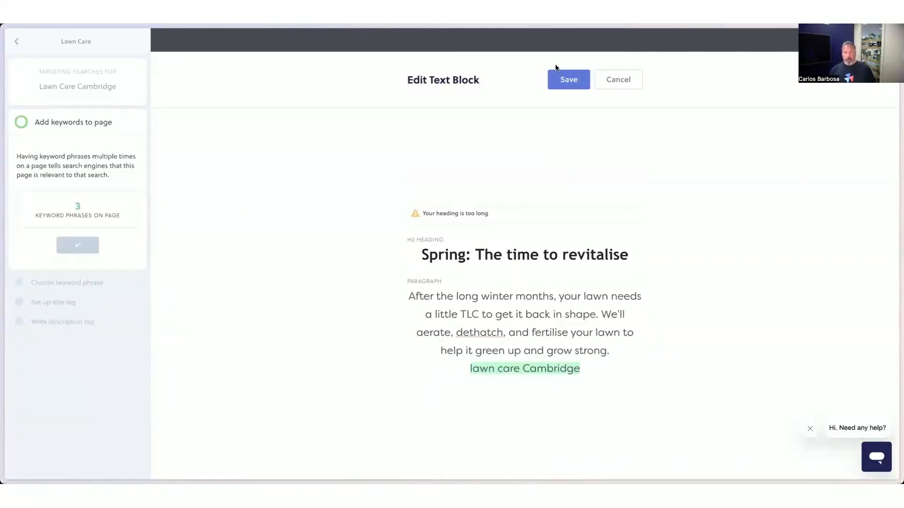
left_click(572, 84)
left_click(82, 248)
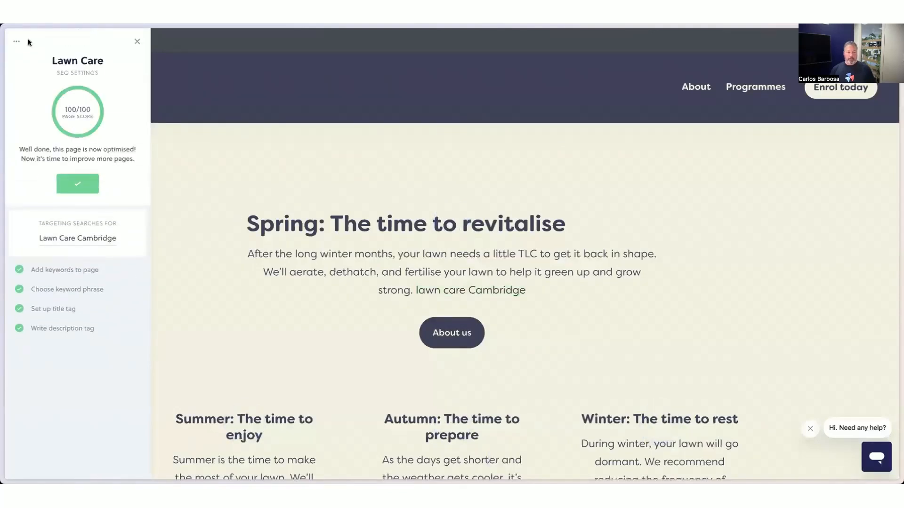
Step: Leave the Lawn Care SEO settings and open the Home page in the editor from the Manage Pages list
left_click(137, 41)
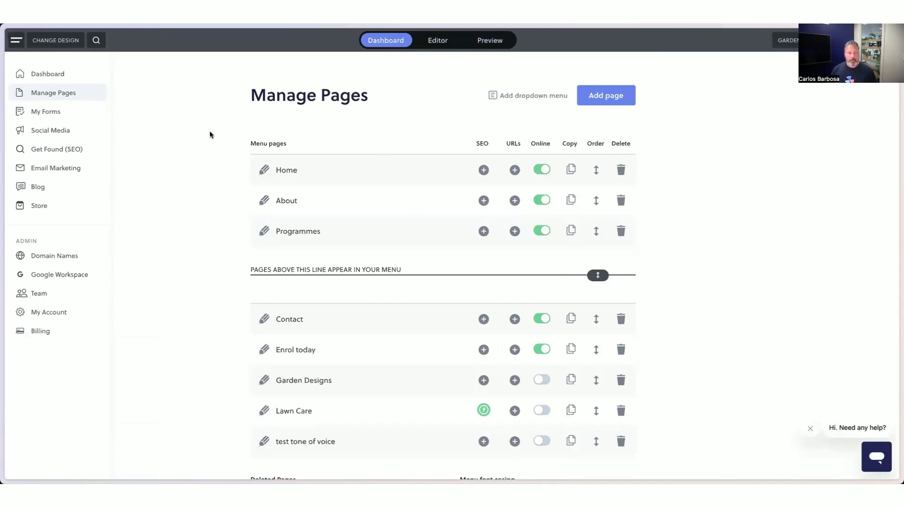
left_click(399, 165)
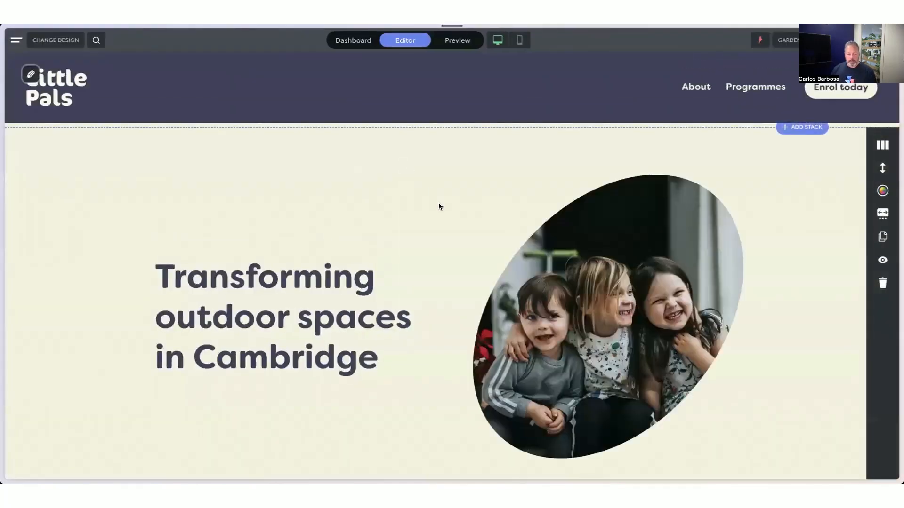